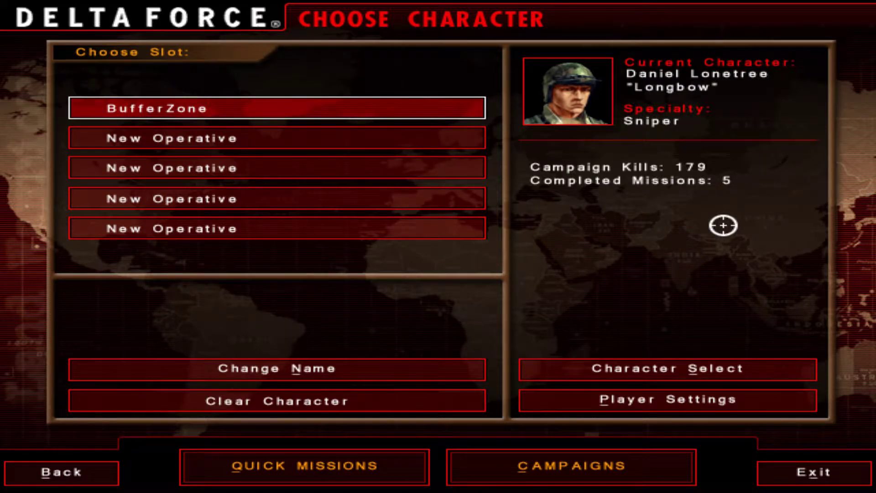
Step: Open the Operation Bottle Rocket briefing from the Campaigns menu
click(590, 452)
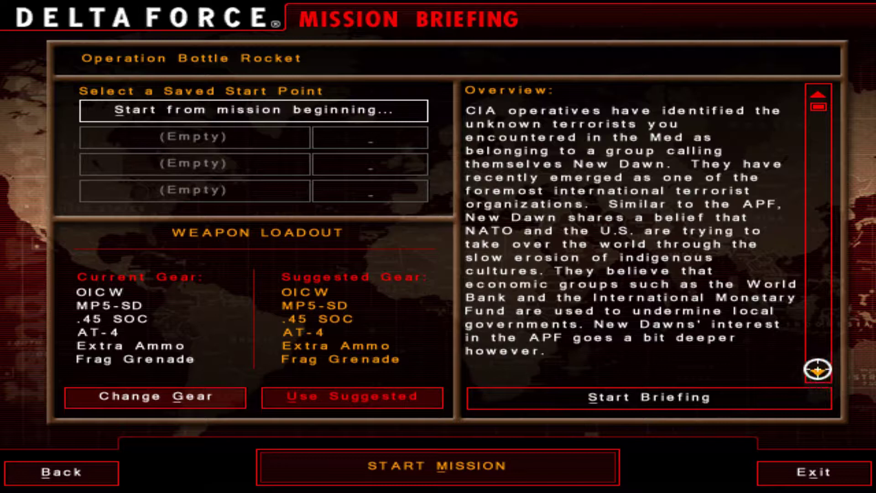
mouse_move(819, 370)
mouse_down()
mouse_move(823, 375)
mouse_move(815, 374)
mouse_up()
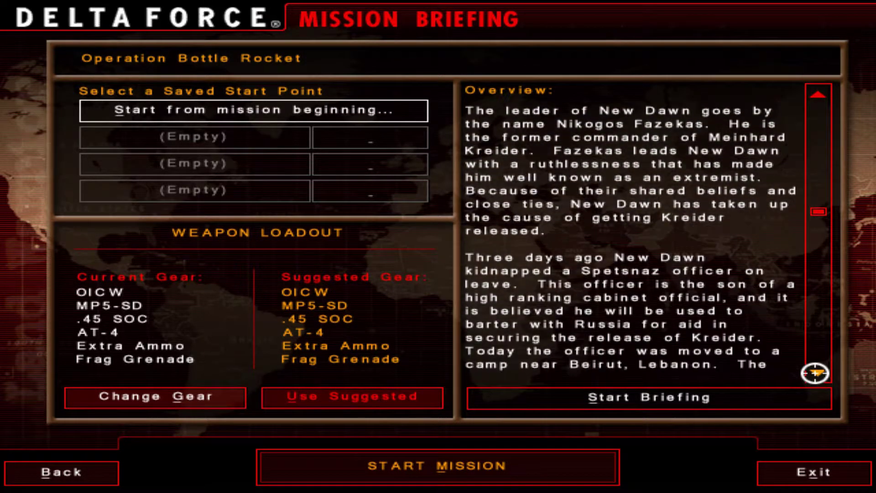
drag(821, 373, 818, 374)
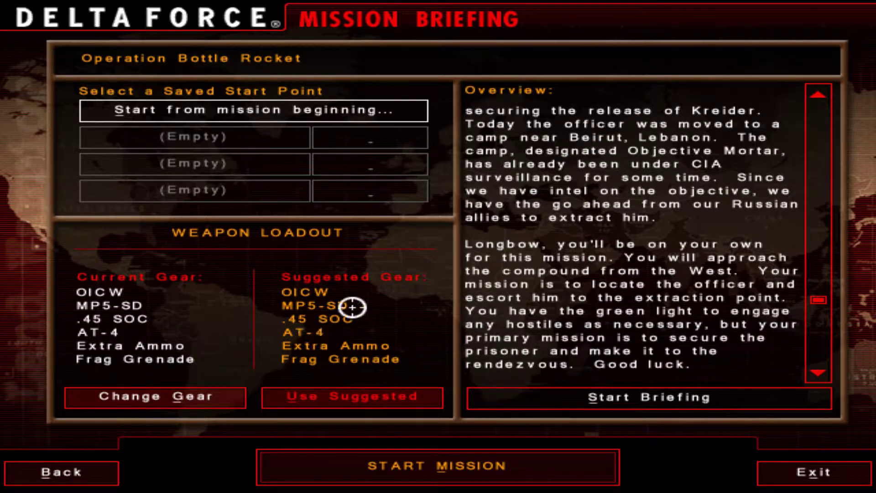
Step: Change the loadout to M82A1 Barrett primary, Calico secondary and Glock 18 sidearm, and accept
click(218, 398)
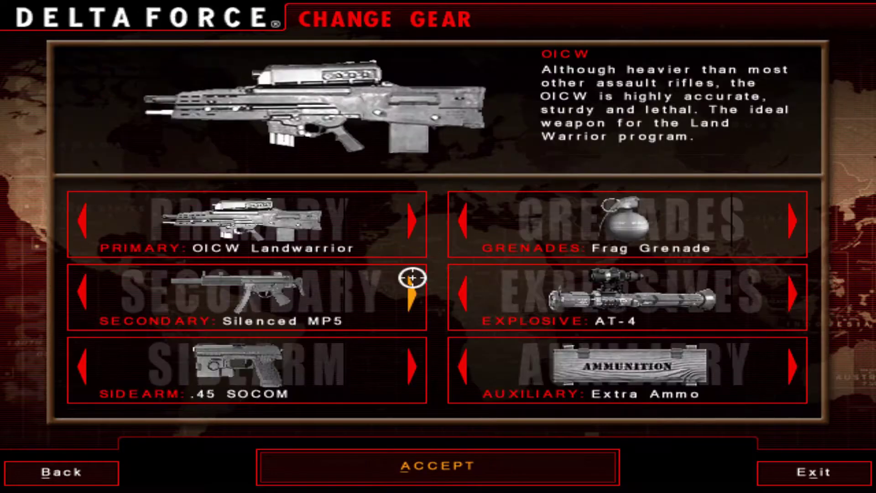
click(413, 223)
click(413, 223)
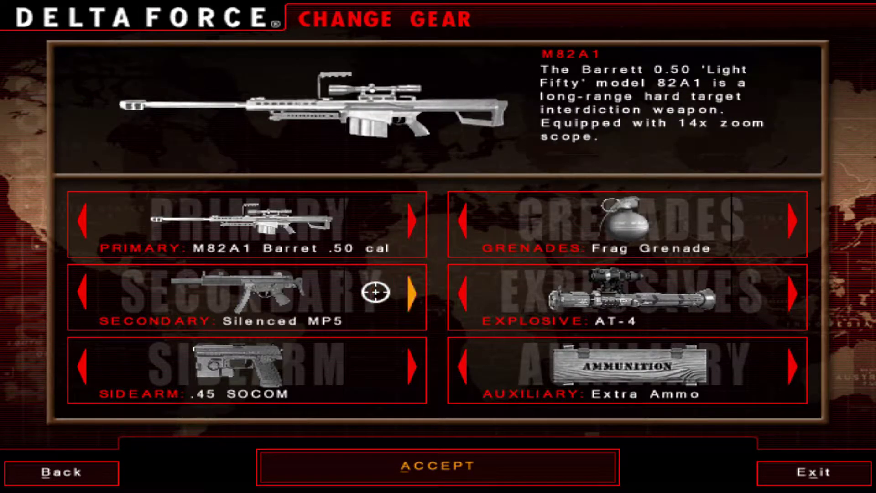
click(415, 299)
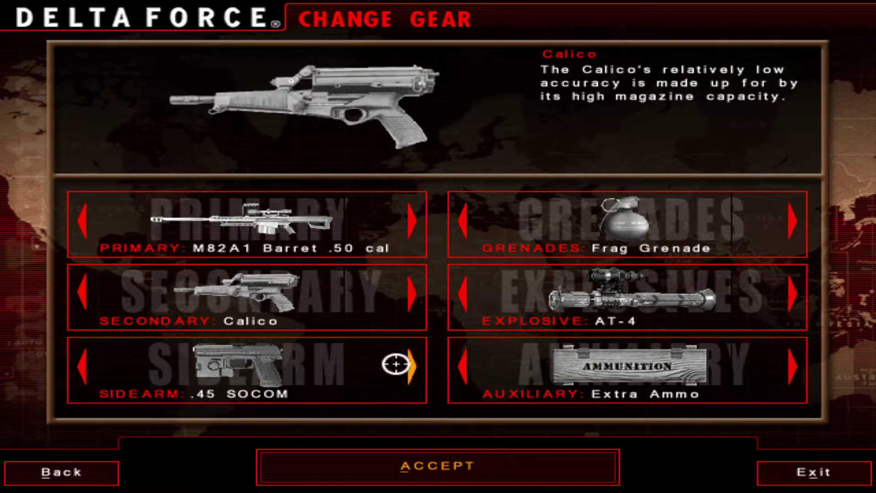
click(411, 367)
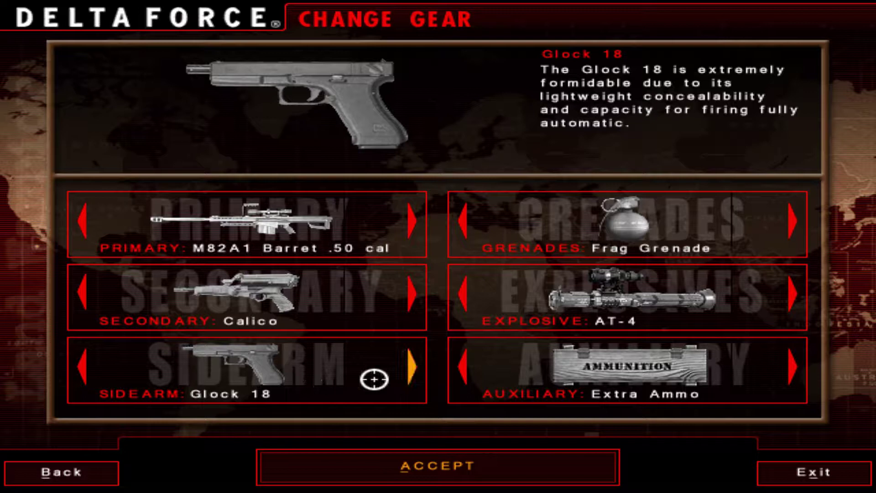
click(464, 469)
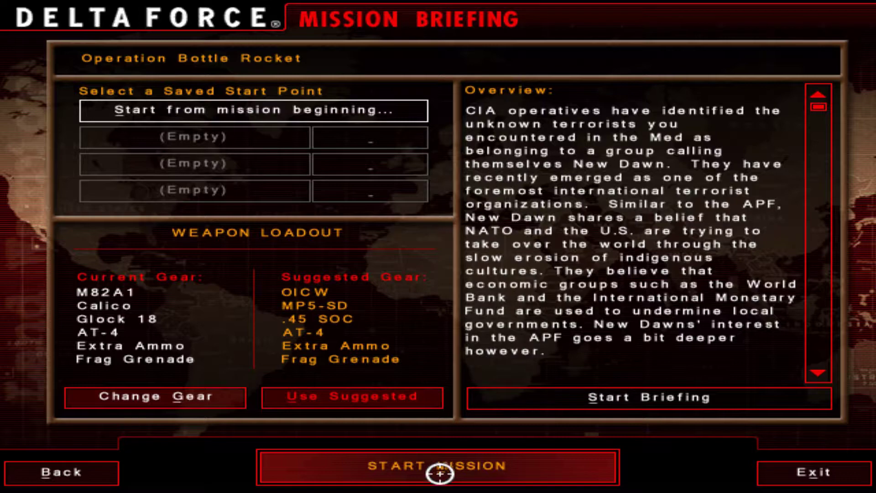
Step: Start the mission, crouch, and snipe the soldiers on the ridge with the M82A1
click(440, 471)
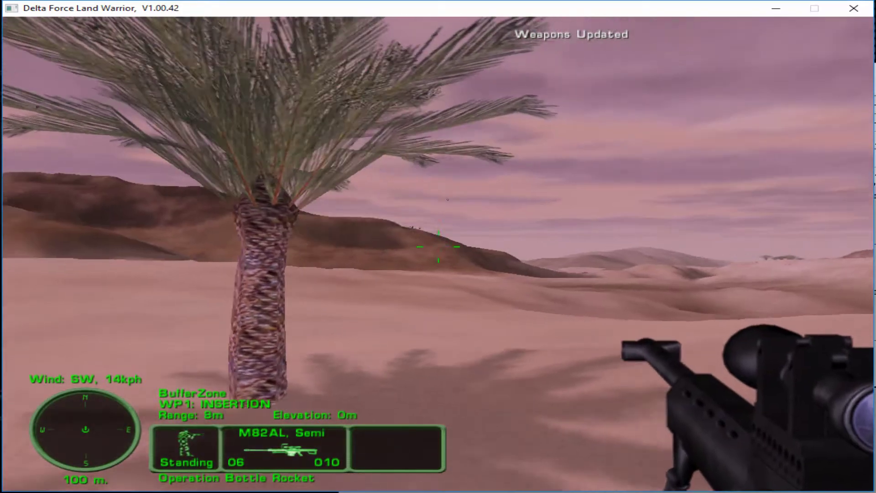
key(c)
right_click(438, 246)
key(Left)
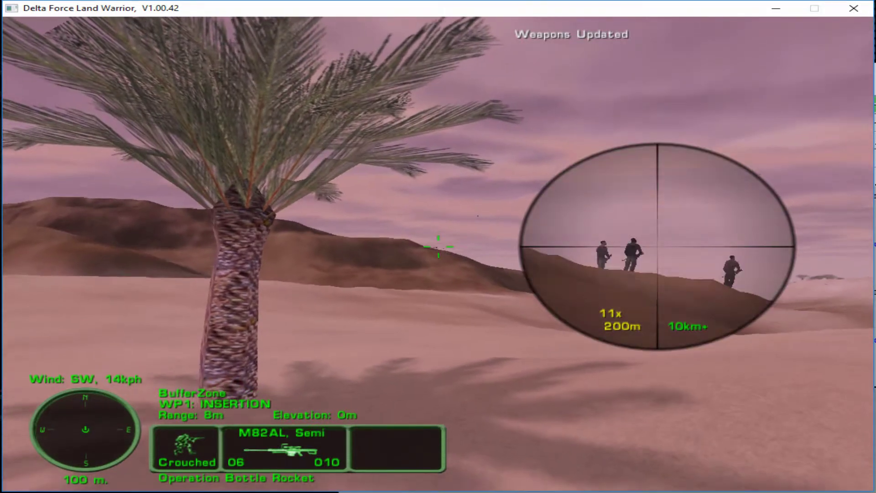
click(438, 246)
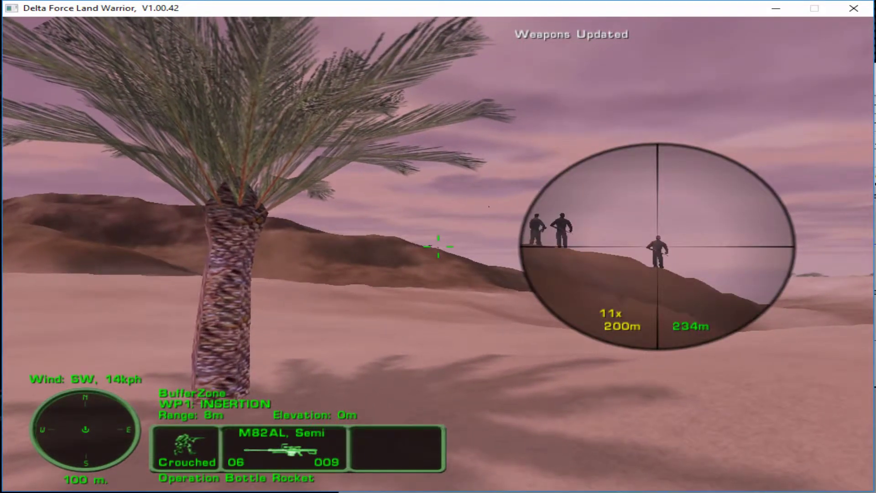
click(438, 246)
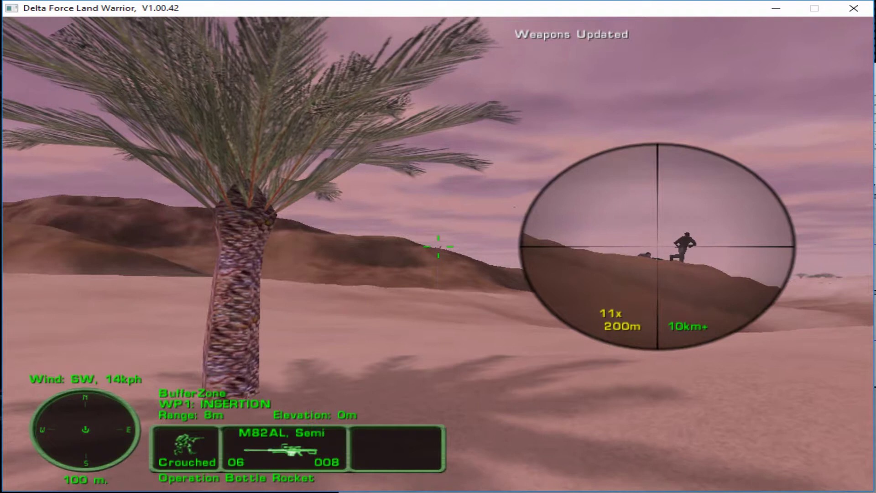
key(Left)
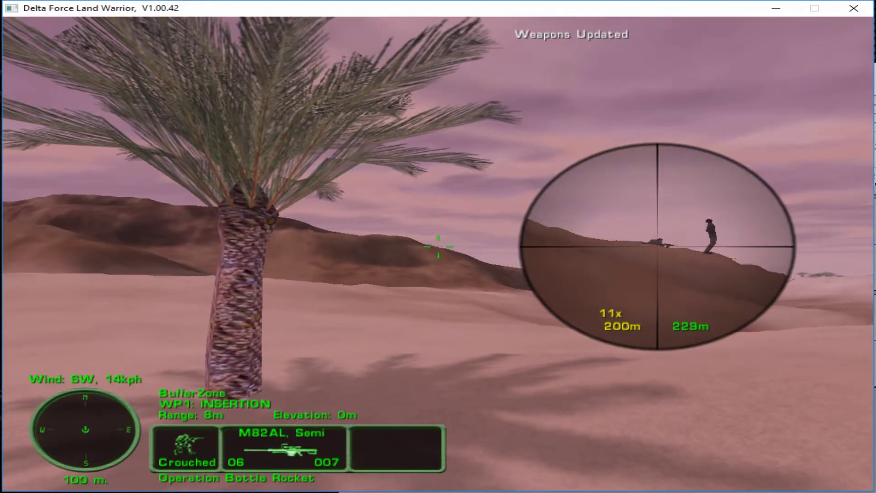
click(438, 247)
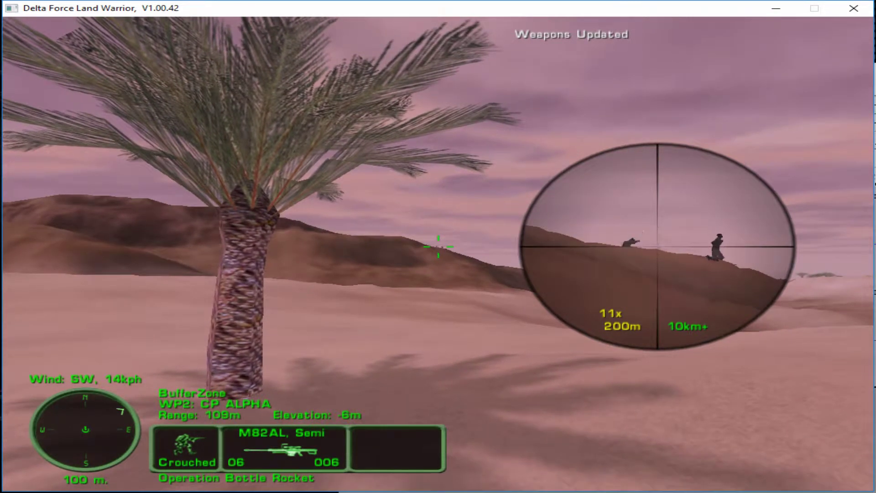
right_click(438, 247)
Step: Turn toward the dunes and fire four scoped shots at the enemy there
key(Left)
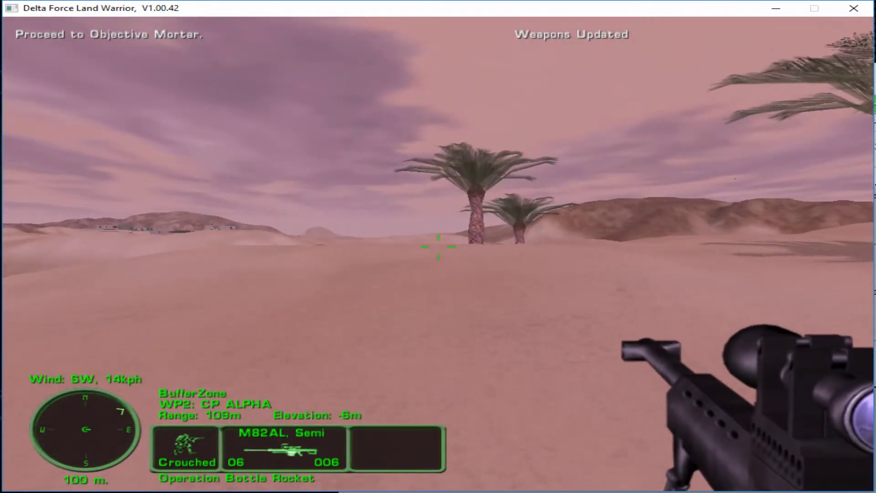
key(Left)
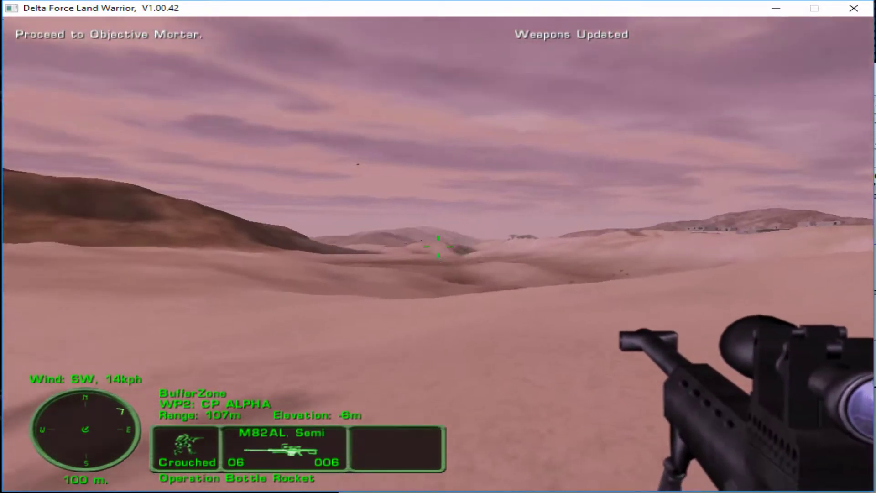
right_click(439, 247)
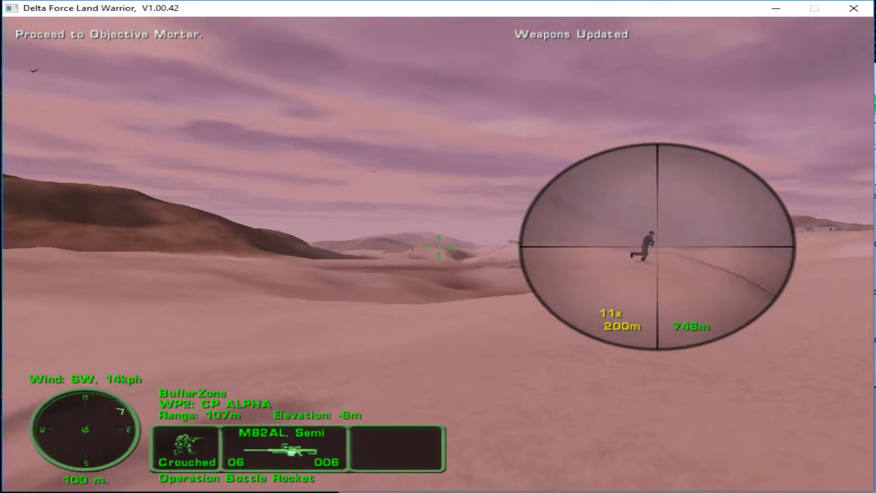
click(438, 247)
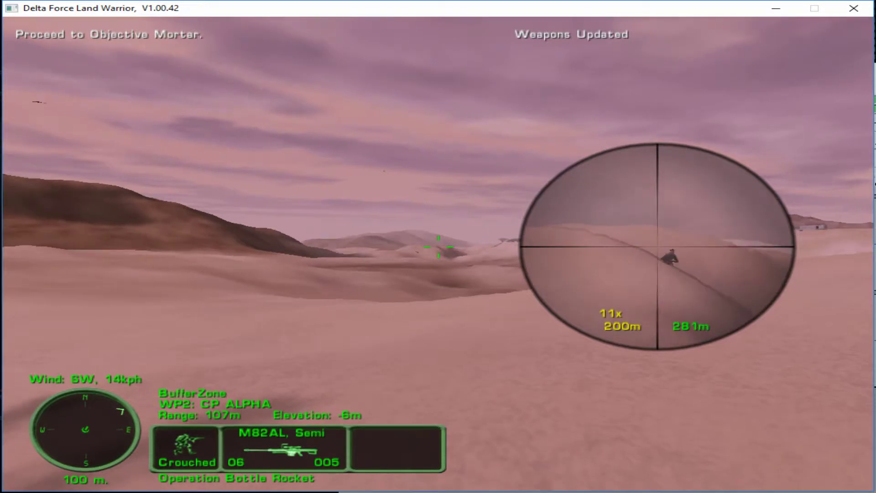
click(438, 247)
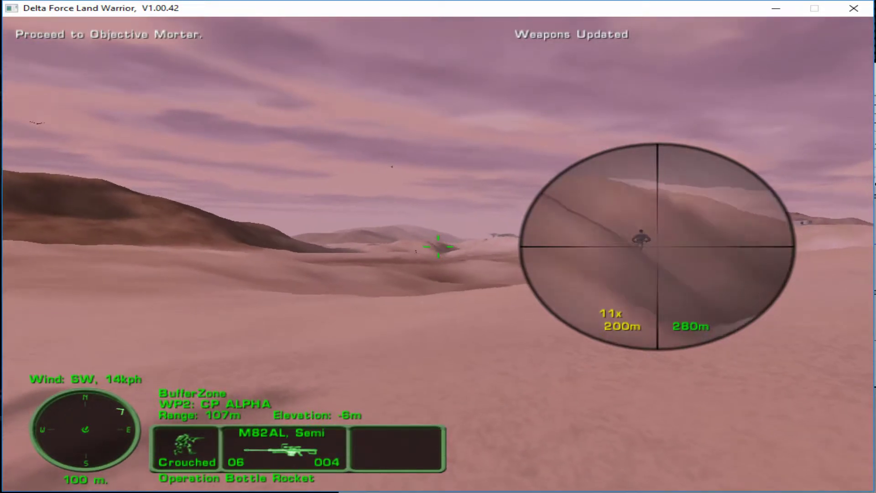
click(439, 247)
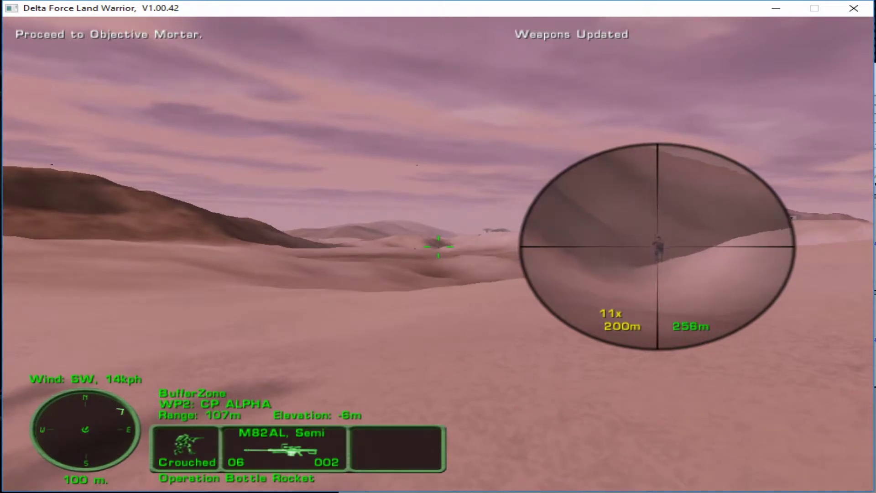
click(438, 247)
right_click(439, 247)
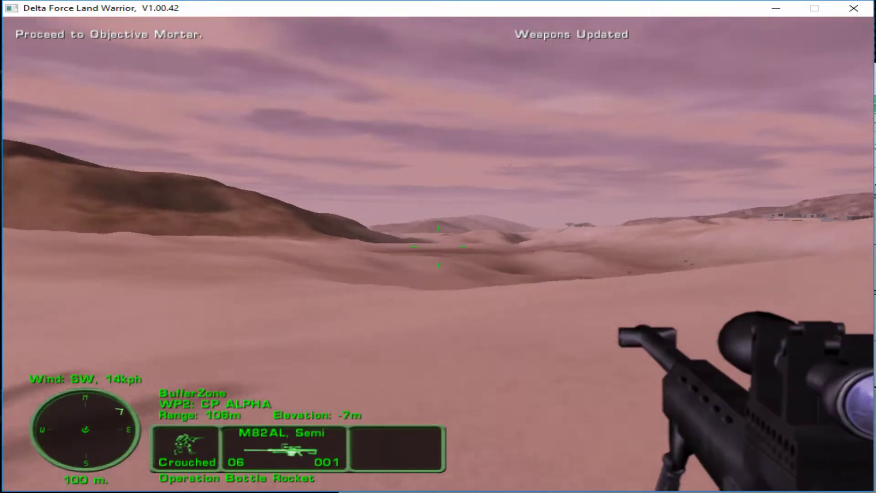
Step: Advance across the dunes past the palm trees toward Objective Mortar
key(w)
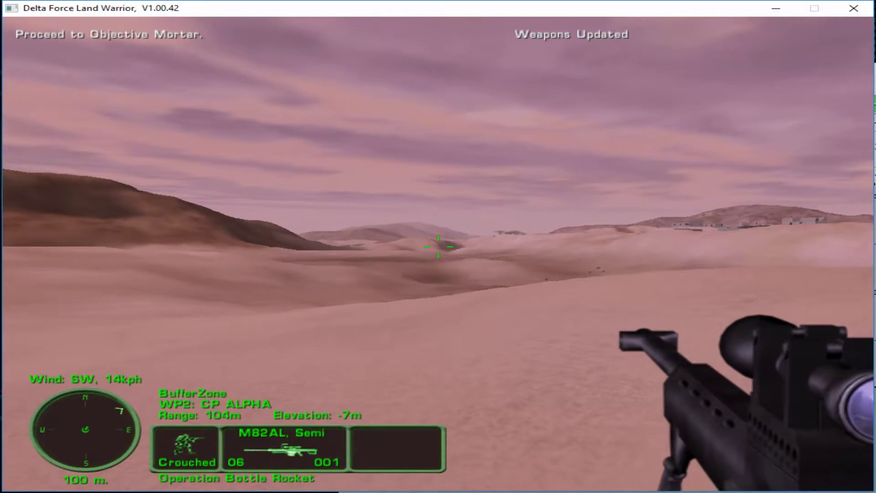
key(w)
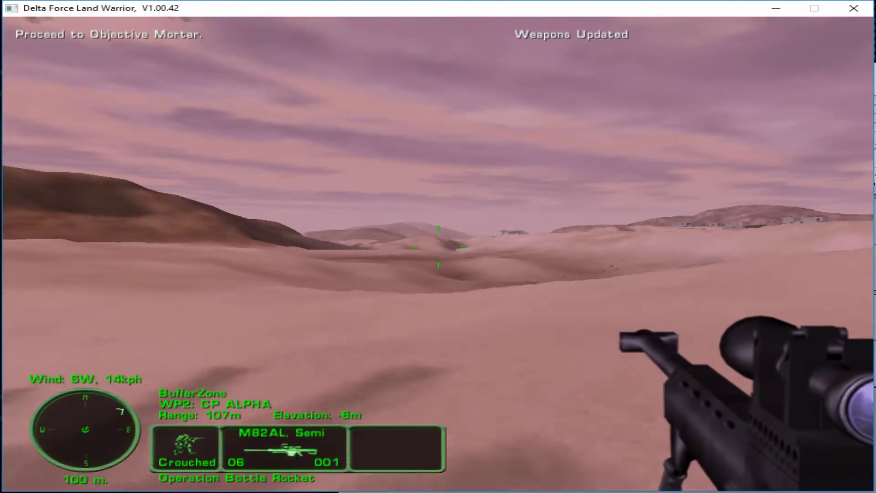
key(w)
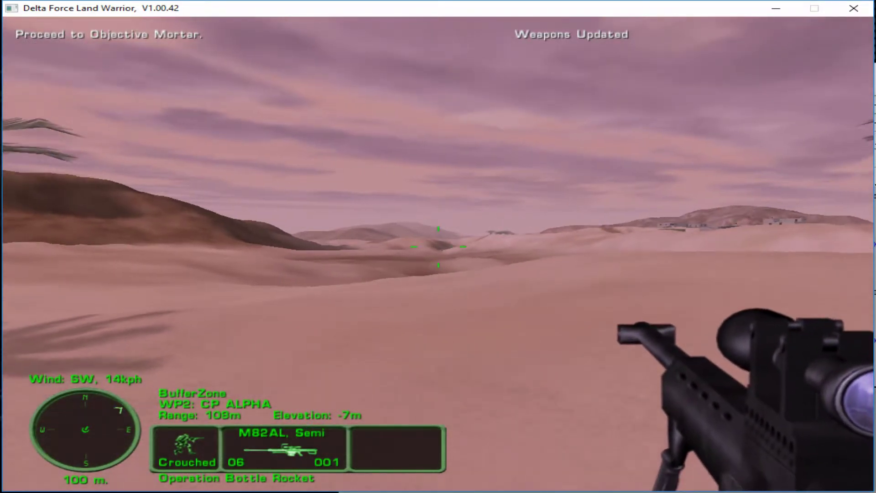
key(slash)
key(slash)
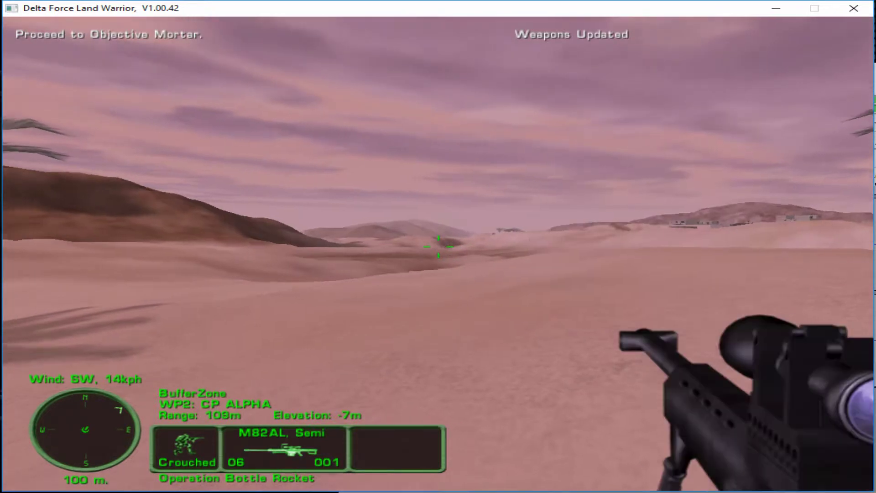
key(w)
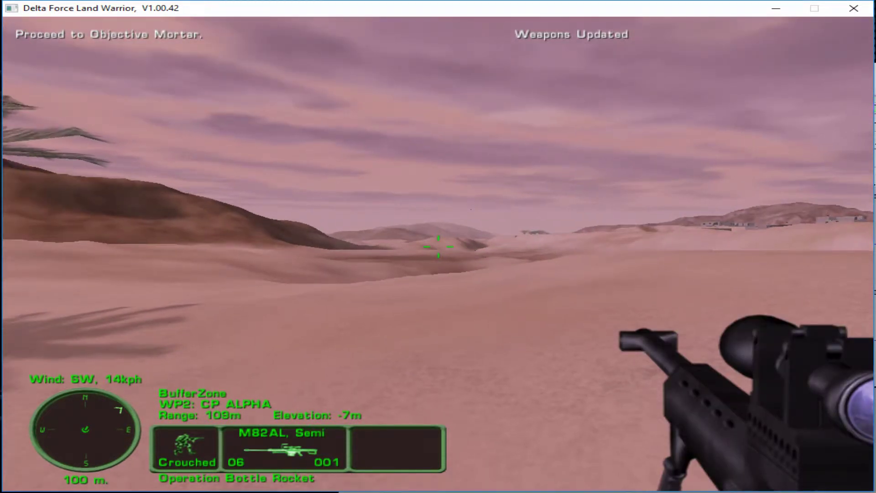
key(w)
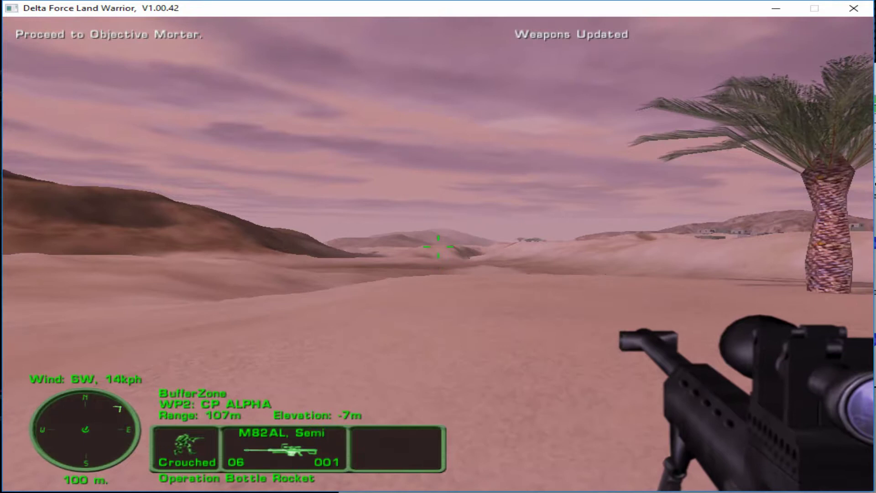
Step: Snipe the two soldiers near the hill, reloading when the magazine empties
key(w)
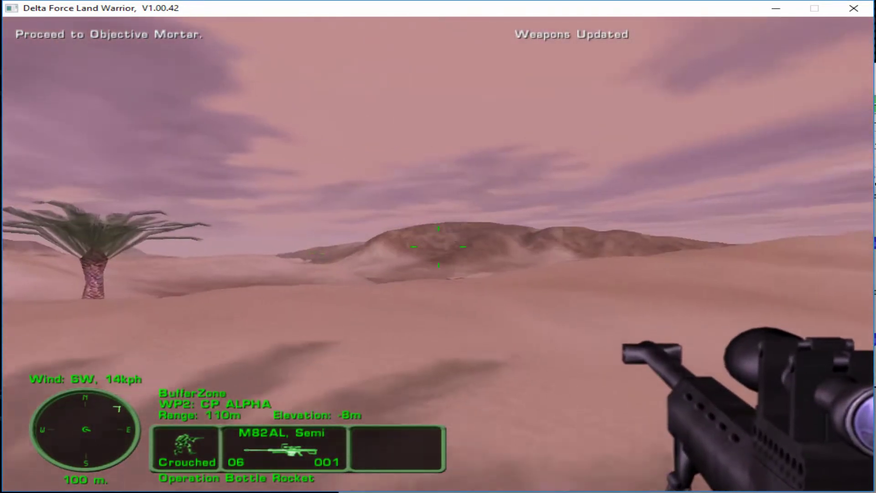
key(w)
right_click(438, 247)
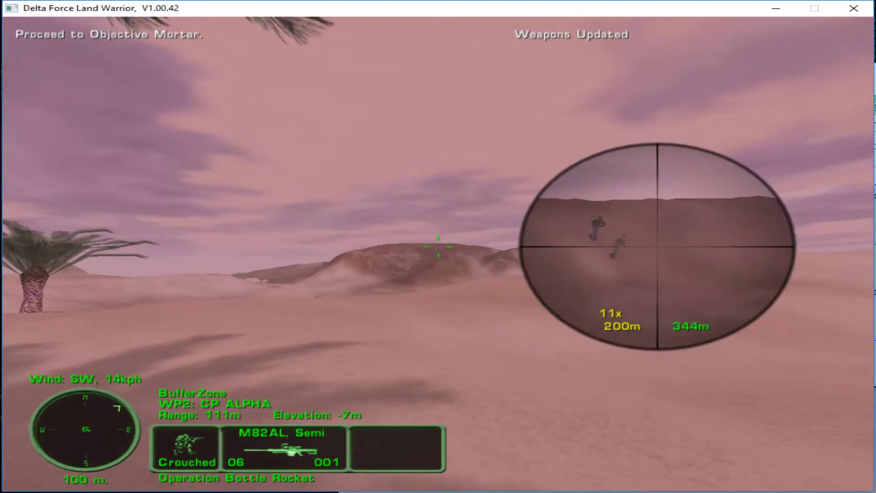
click(439, 247)
key(r)
right_click(438, 246)
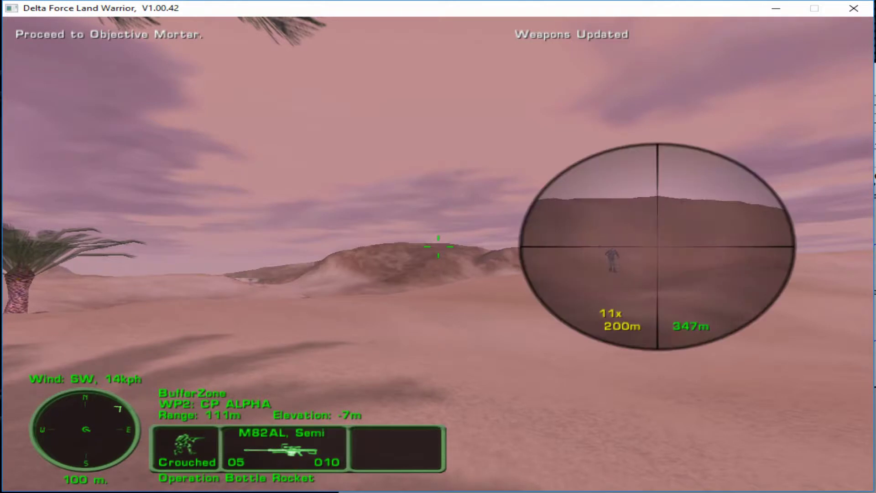
click(438, 246)
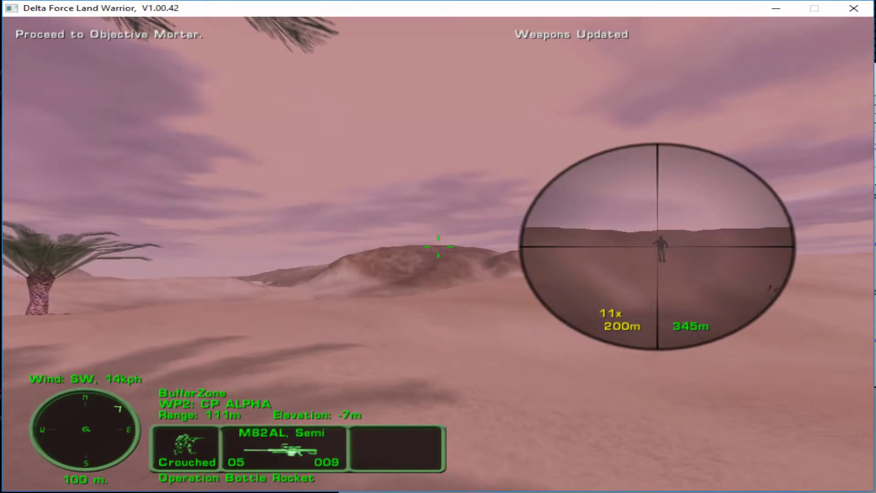
click(438, 247)
click(438, 246)
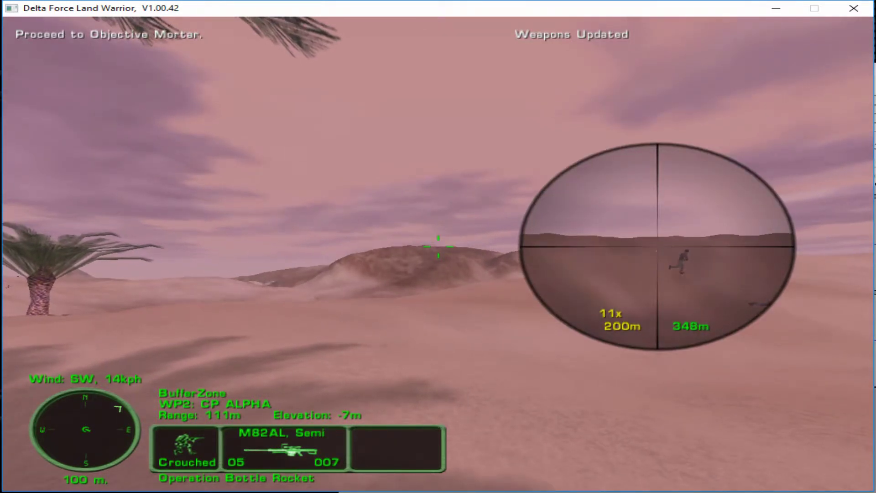
click(439, 246)
right_click(438, 246)
Step: Set the scope zero to 300 m and fire three shots at the enemy about 485 m away
key(Right)
key(Right)
key(Right)
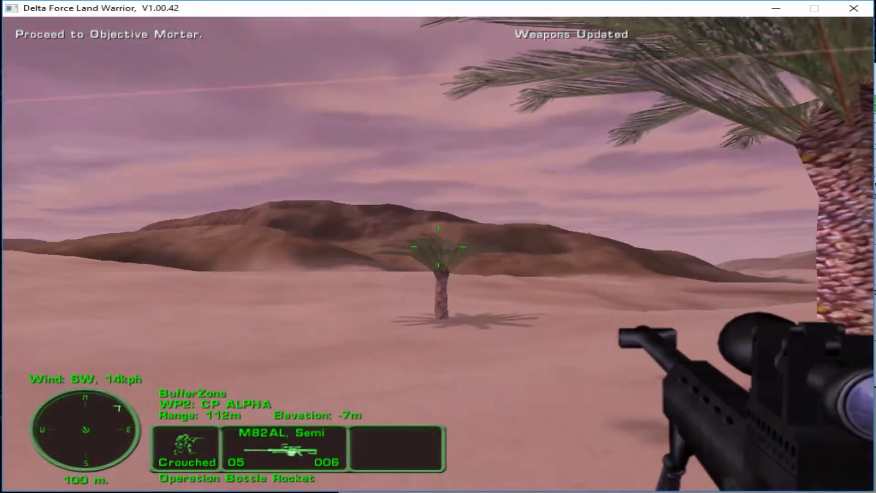
key(Right)
key(Right)
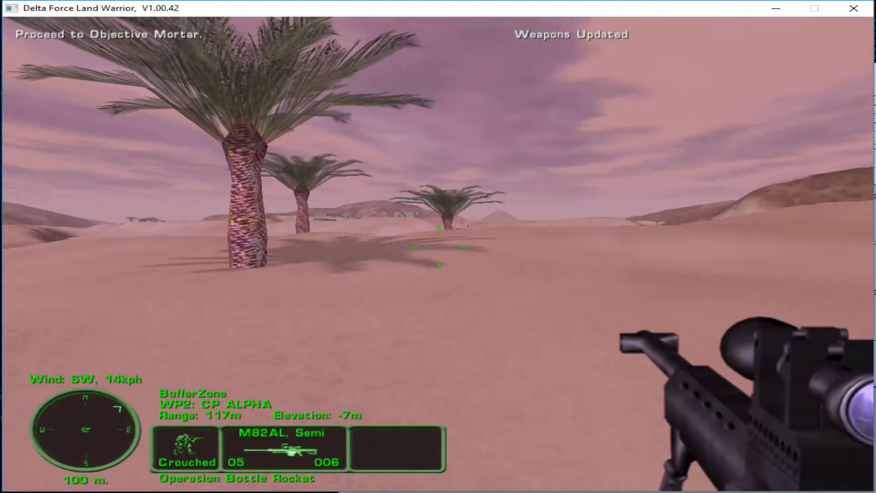
right_click(439, 246)
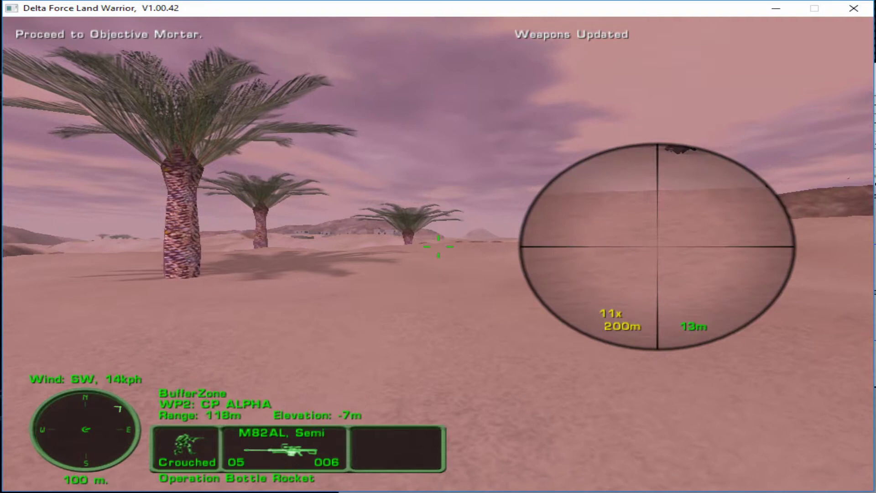
key(Down)
key(Up)
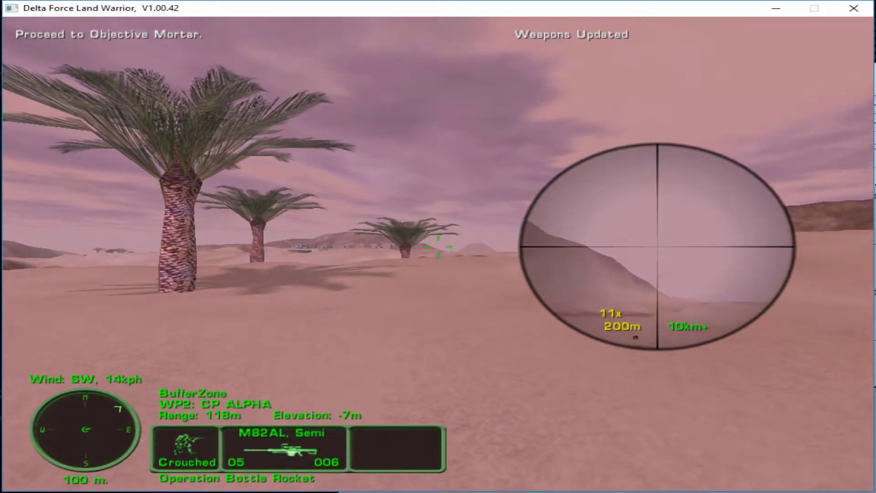
right_click(439, 247)
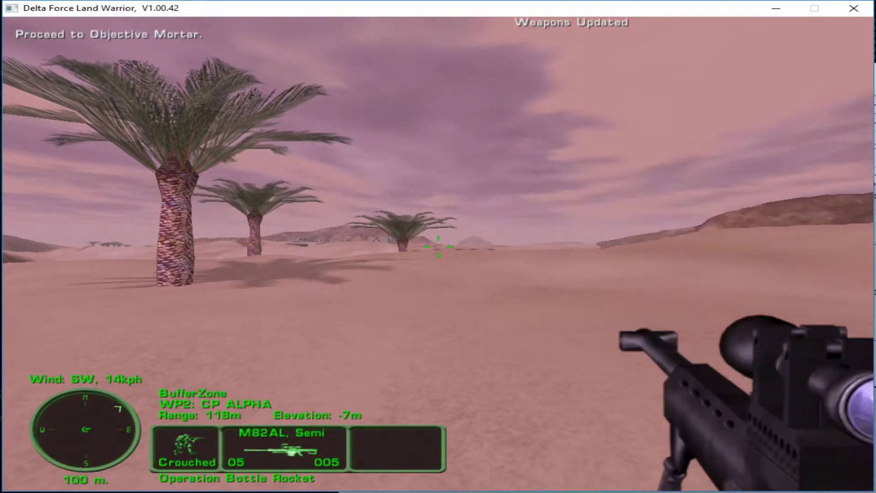
right_click(438, 247)
key(Up)
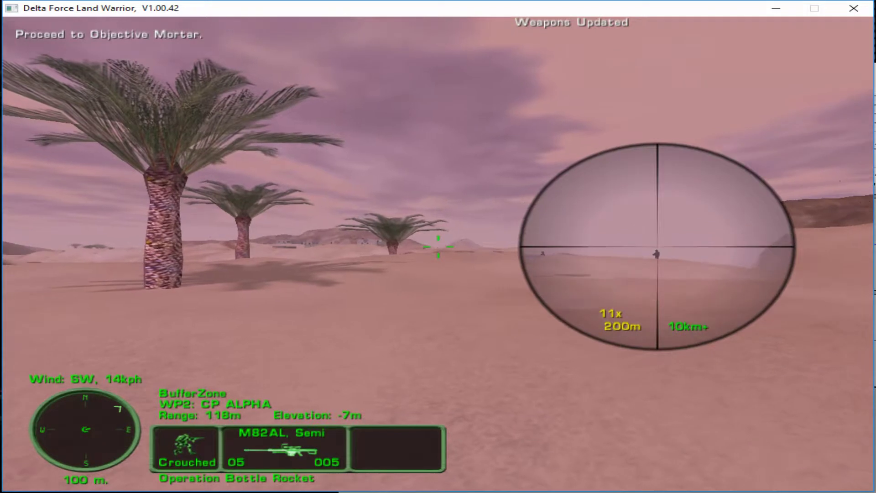
key(Page_Up)
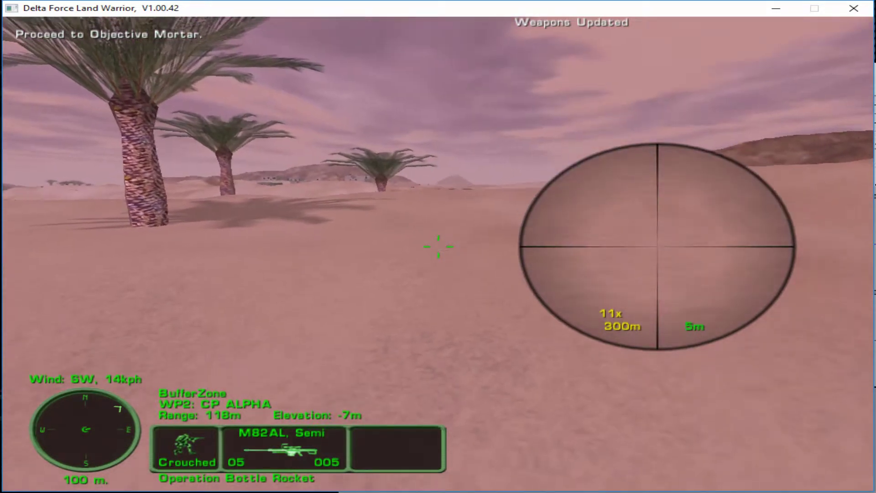
key(Left)
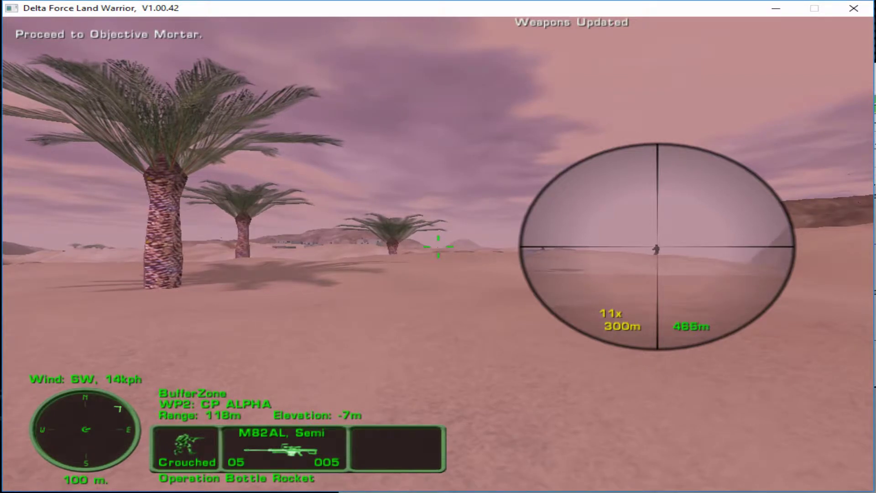
click(438, 246)
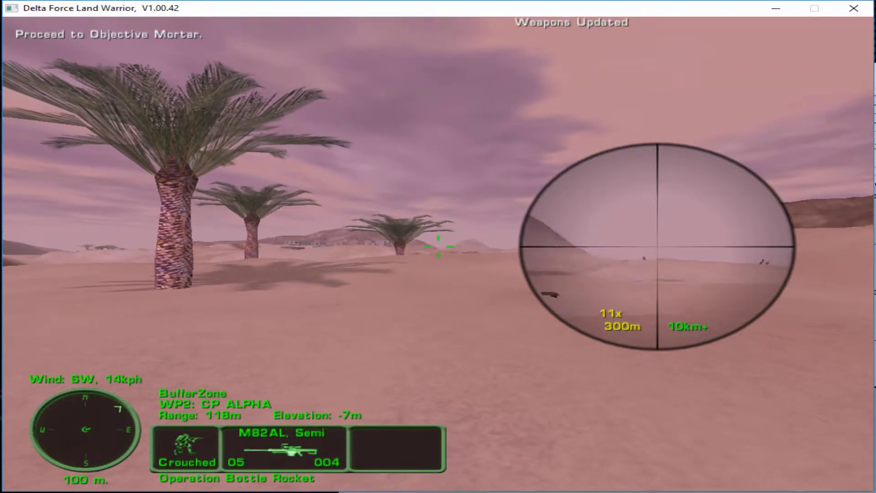
click(438, 246)
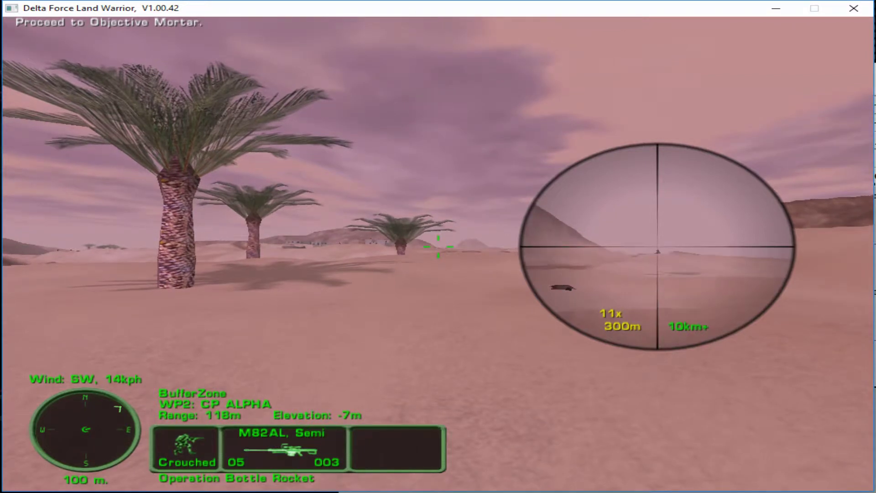
click(438, 247)
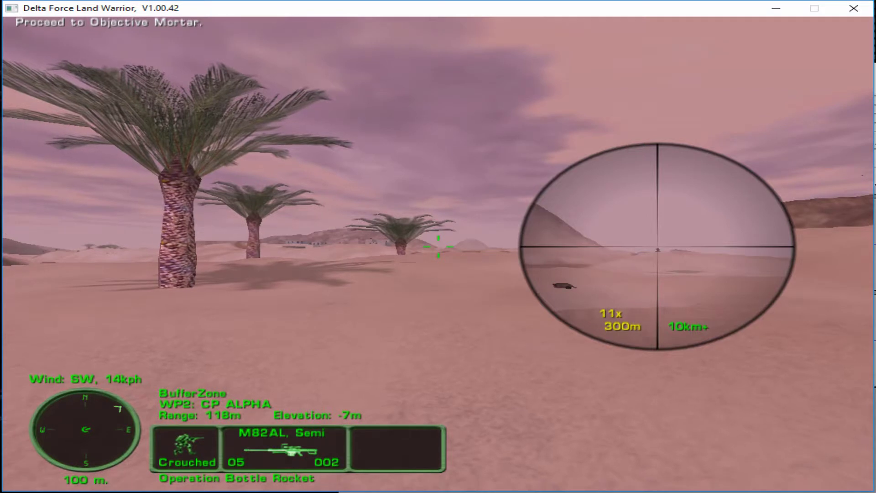
Step: Scan the desert, move past the palm trees, and shoot the enemy that appears
right_click(438, 247)
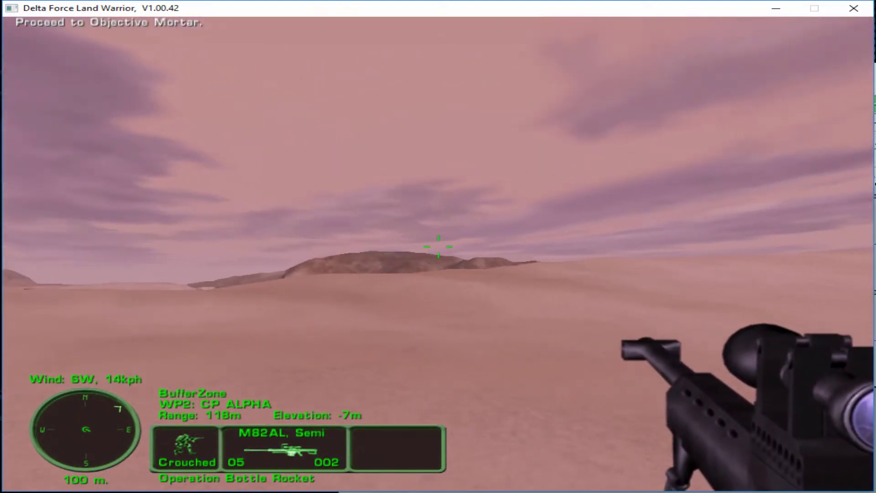
right_click(438, 247)
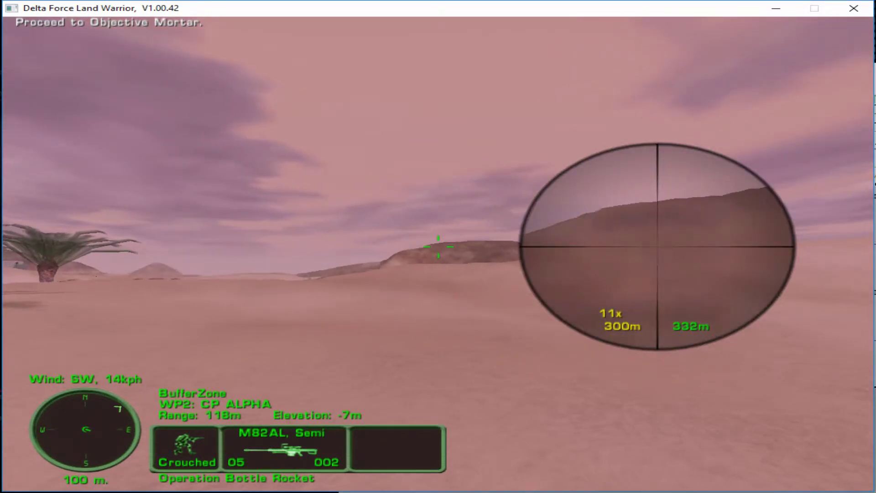
right_click(439, 247)
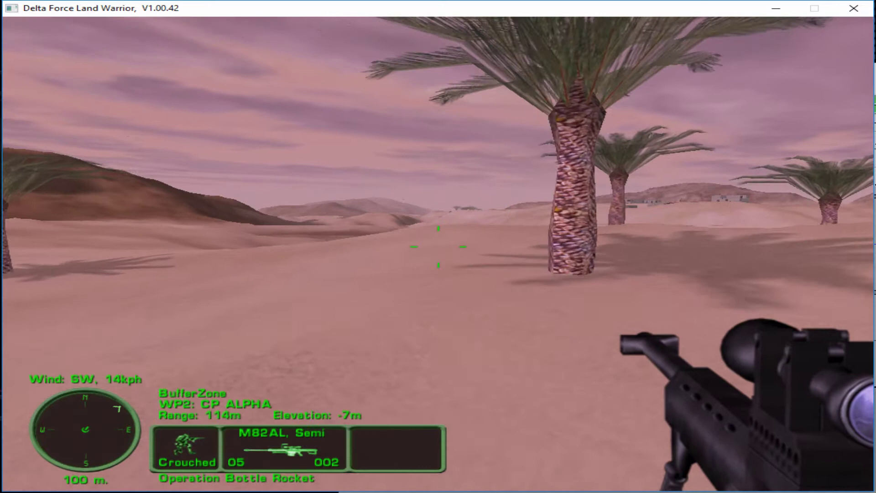
key(w)
right_click(438, 247)
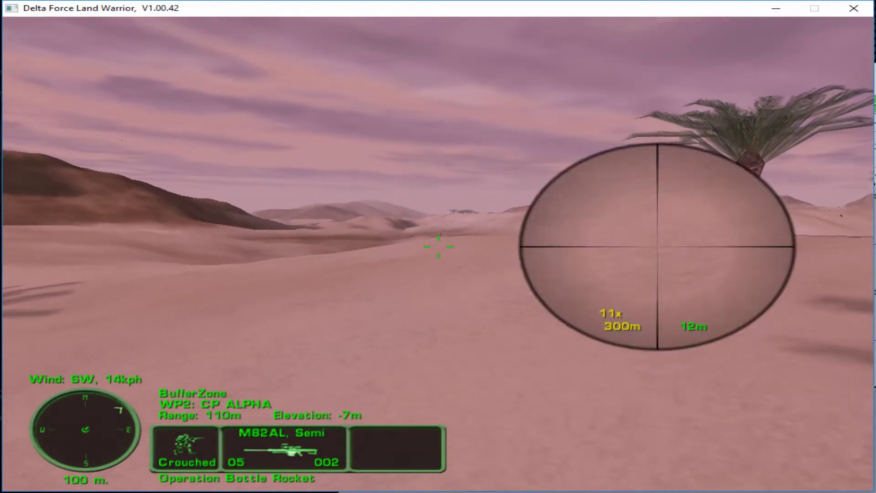
click(439, 247)
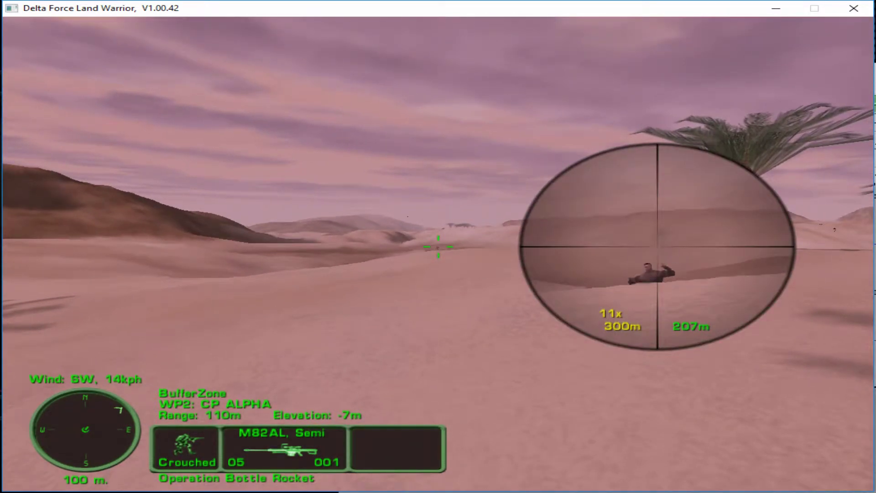
right_click(438, 247)
key(w)
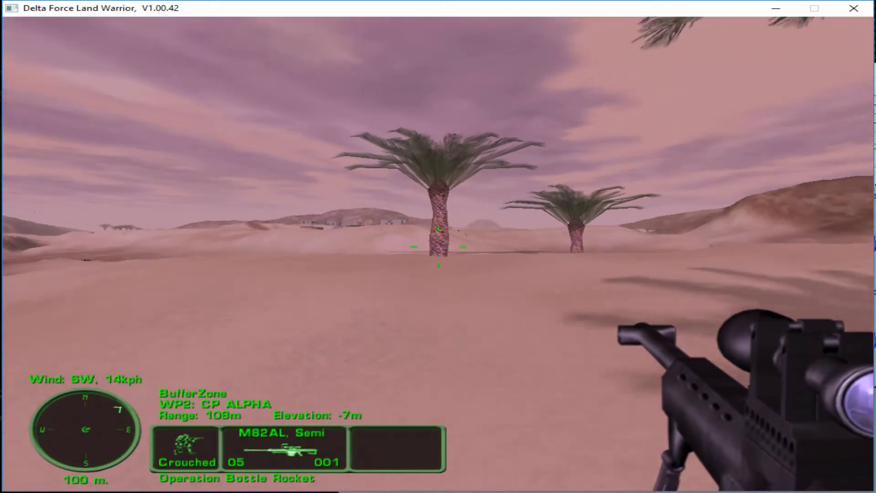
Step: Reload, shoot the enemy at 369 m, then advance left past the palms for another kill
right_click(438, 246)
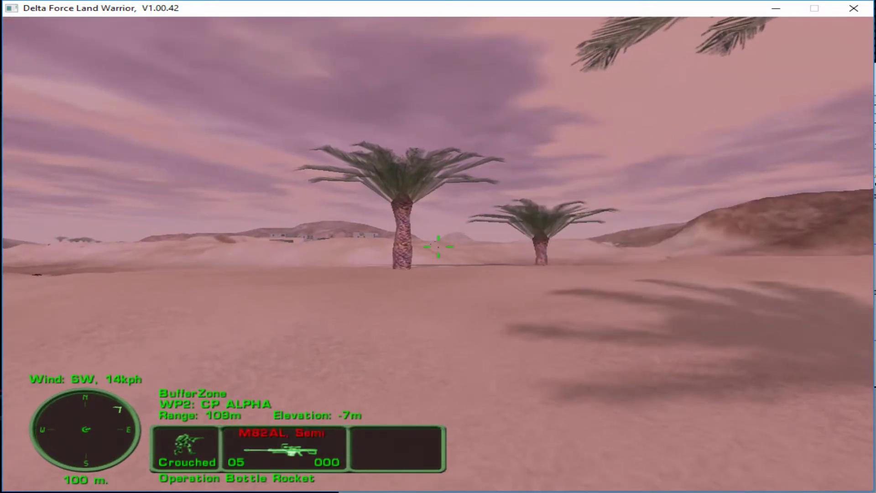
key(r)
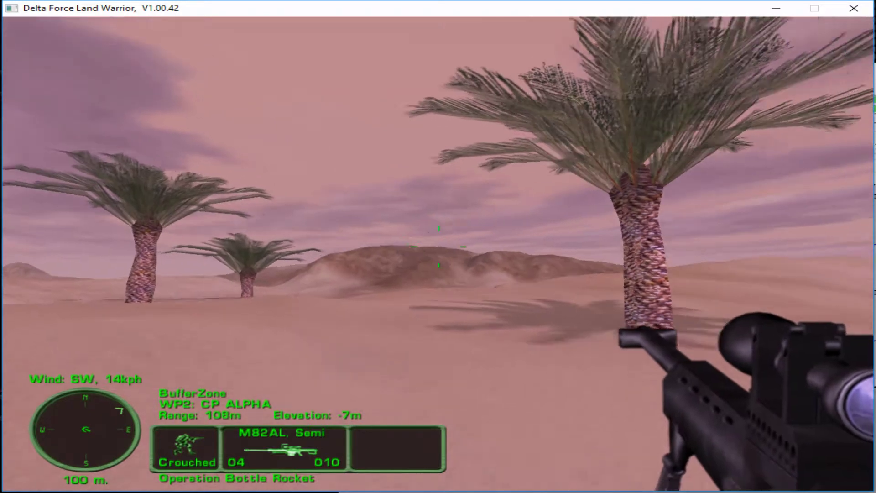
right_click(438, 246)
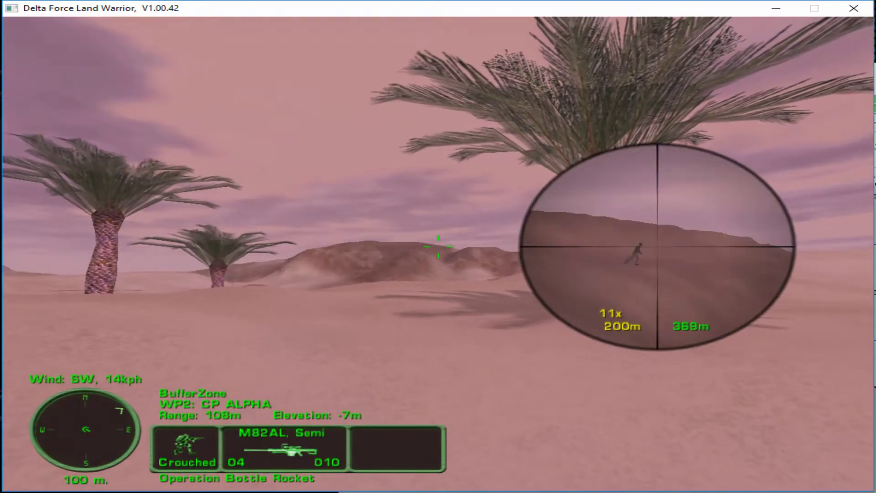
click(438, 246)
click(438, 247)
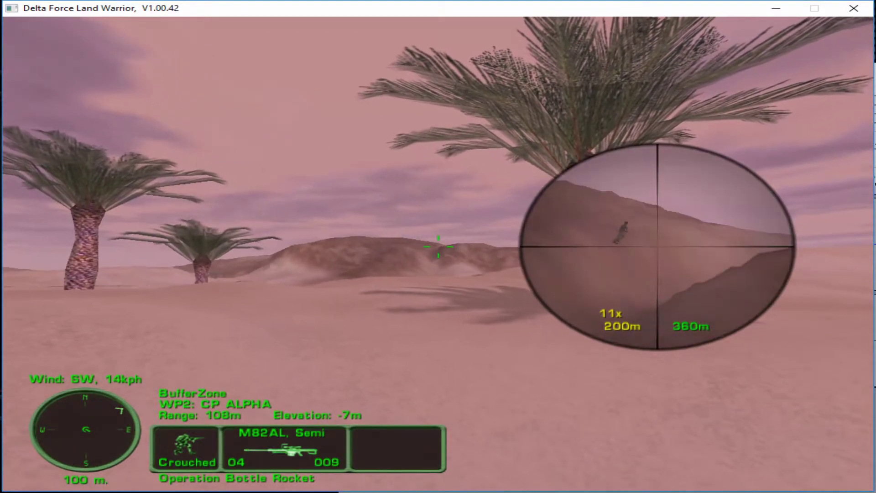
click(438, 246)
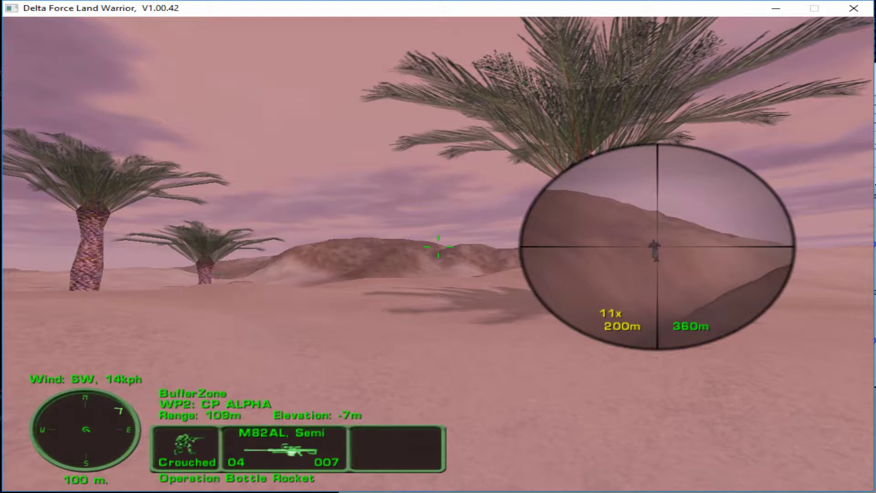
right_click(438, 247)
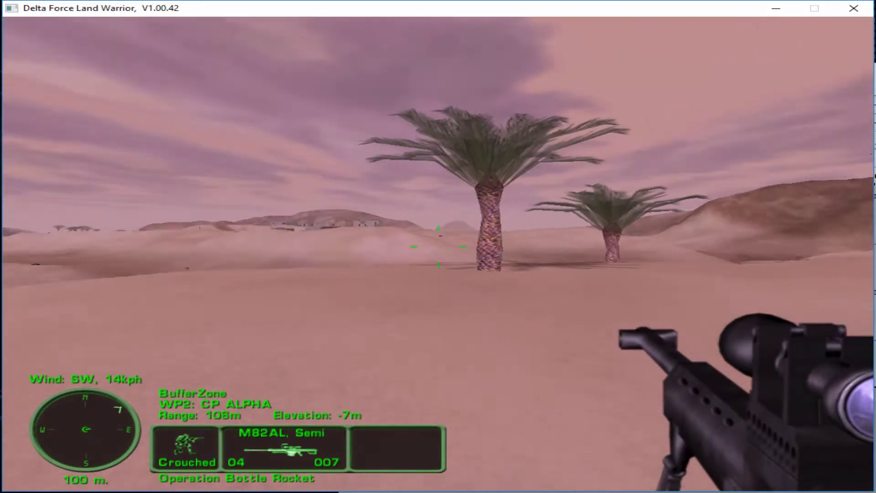
key(w)
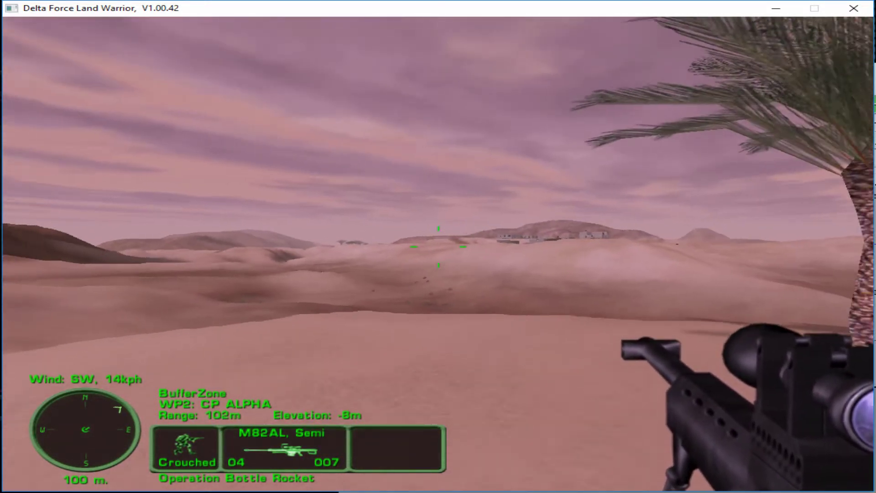
right_click(438, 247)
click(438, 246)
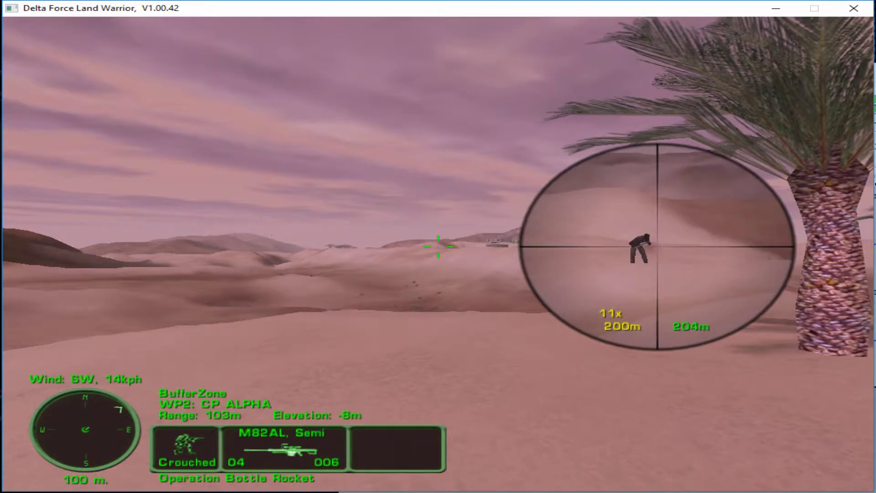
right_click(439, 247)
Step: Move with the combat knife through the dunes to CP Alpha, then draw the M82A1
key(c)
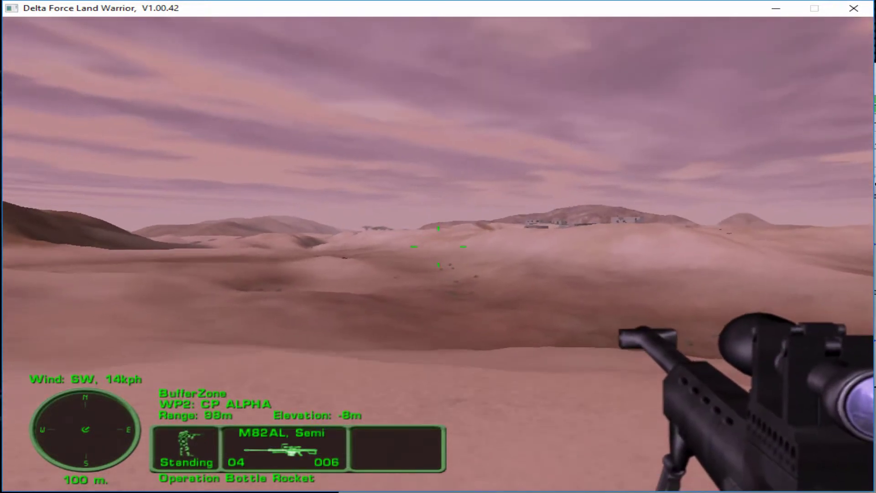
key(1)
key(w)
key(w)
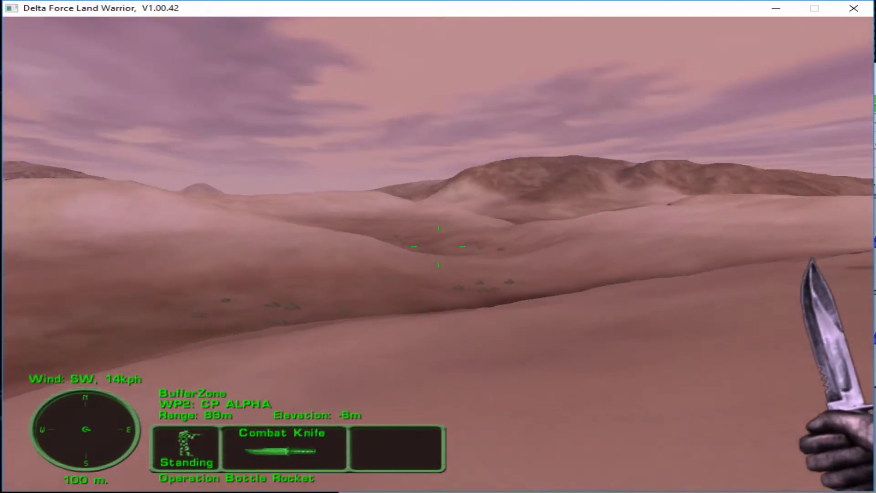
key(w)
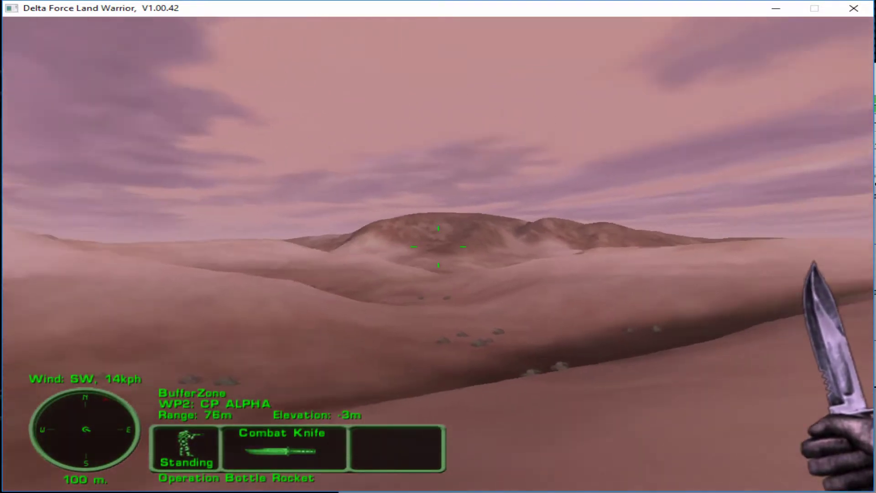
key(w)
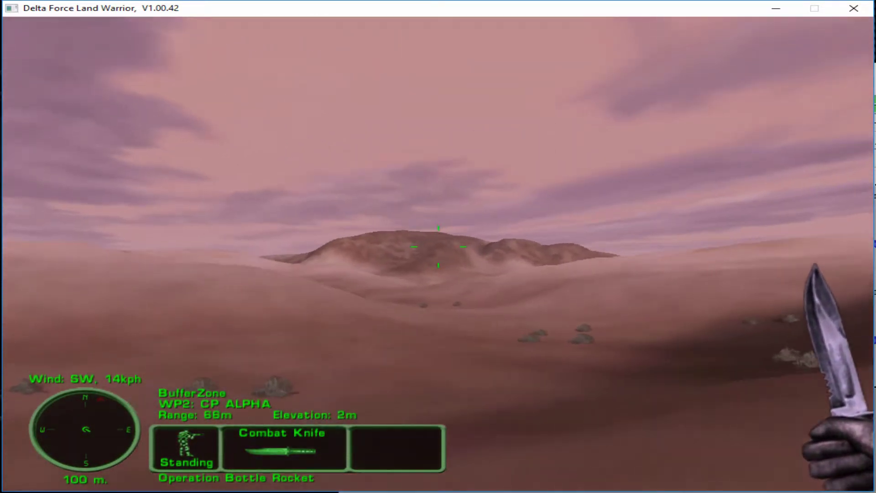
key(w)
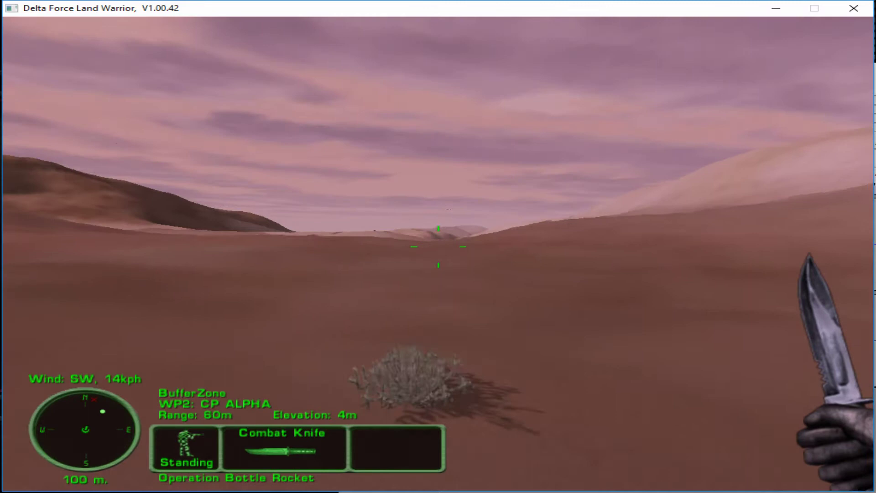
key(w)
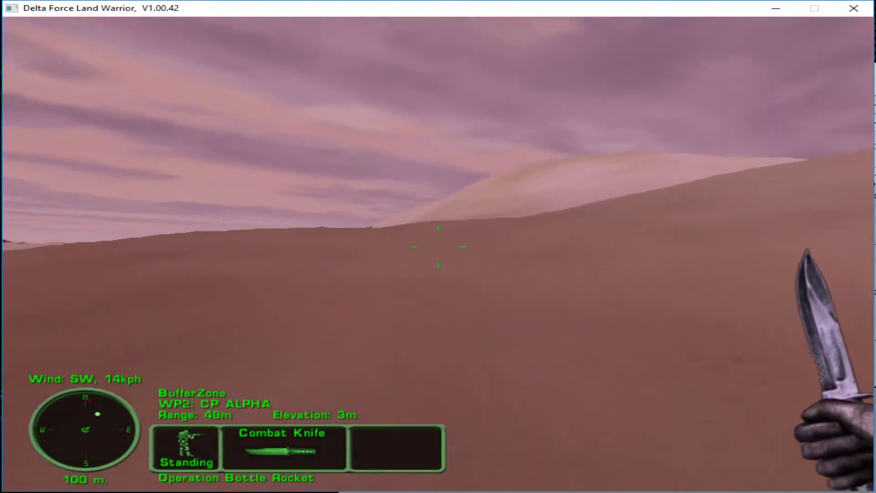
key(w)
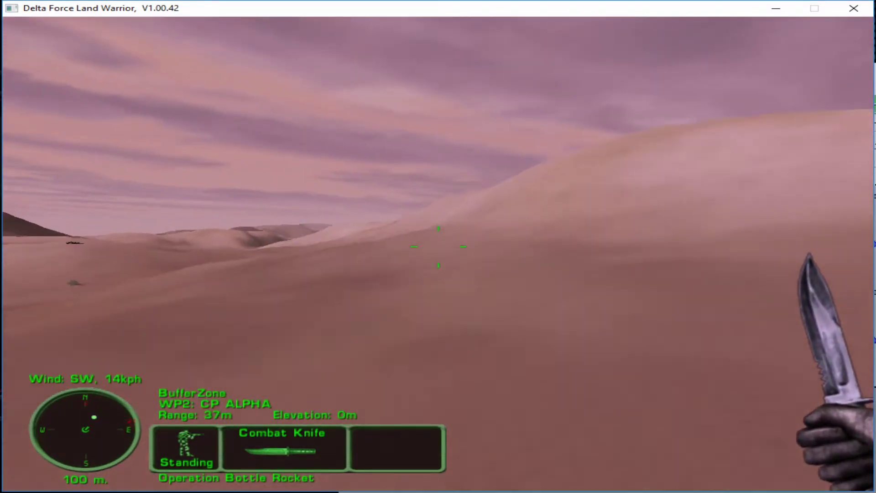
key(w)
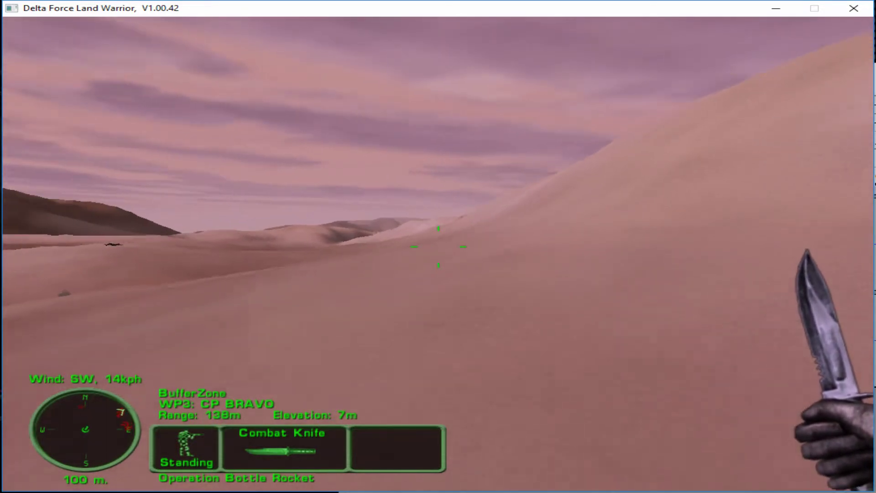
key(w)
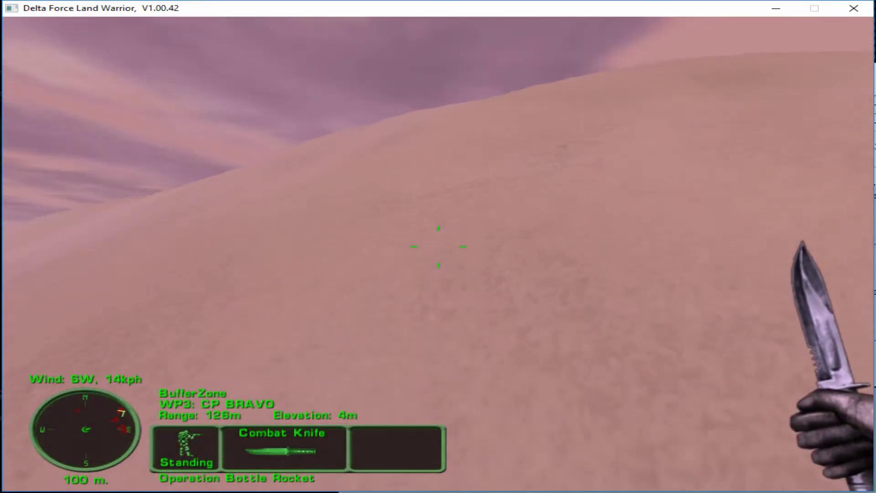
key(w)
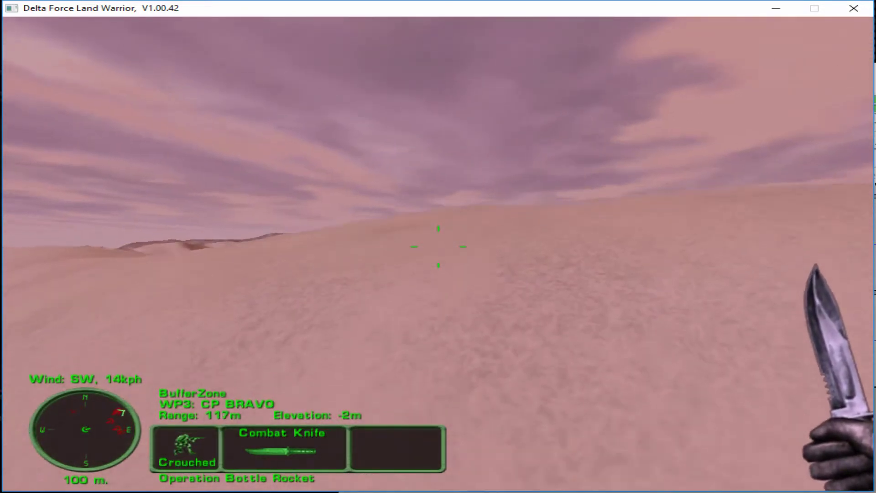
key(2)
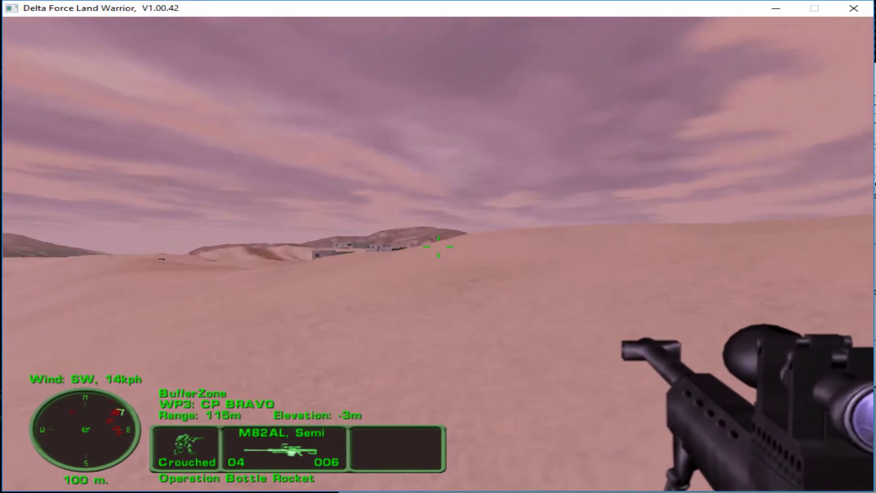
Step: Fire one scoped M82A1 shot at an enemy soldier, then scan the buildings
right_click(438, 246)
click(438, 247)
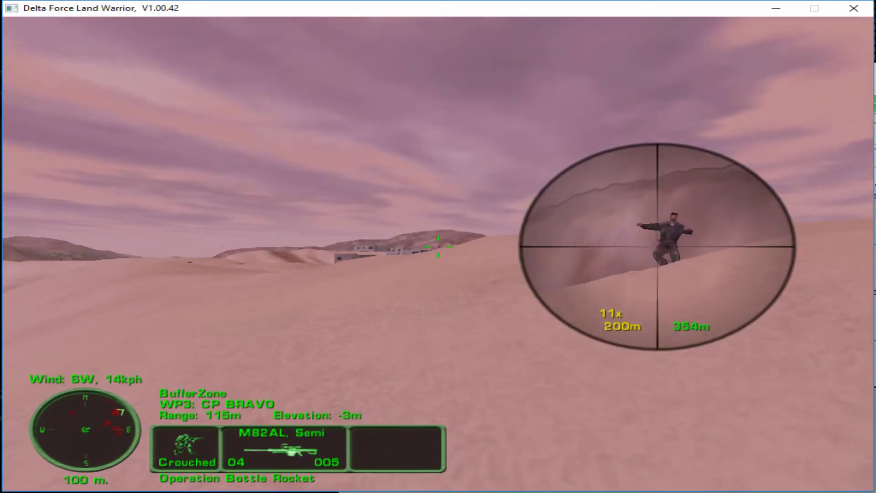
right_click(438, 247)
right_click(438, 247)
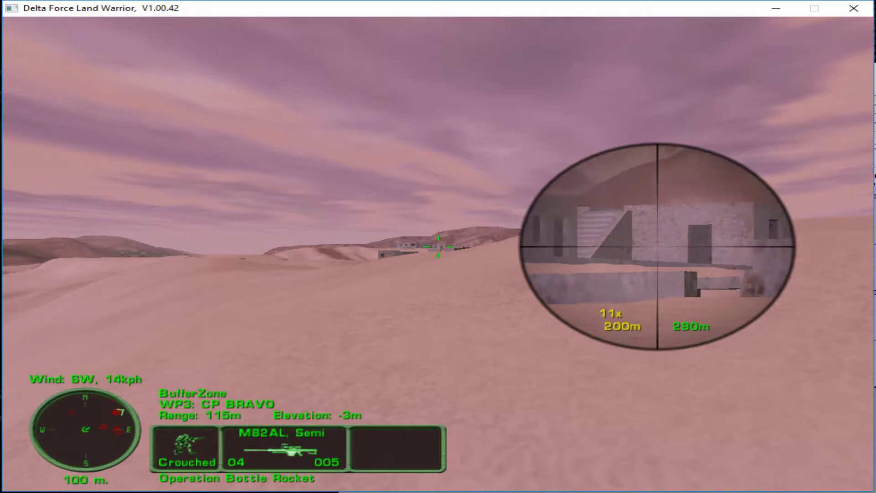
right_click(438, 246)
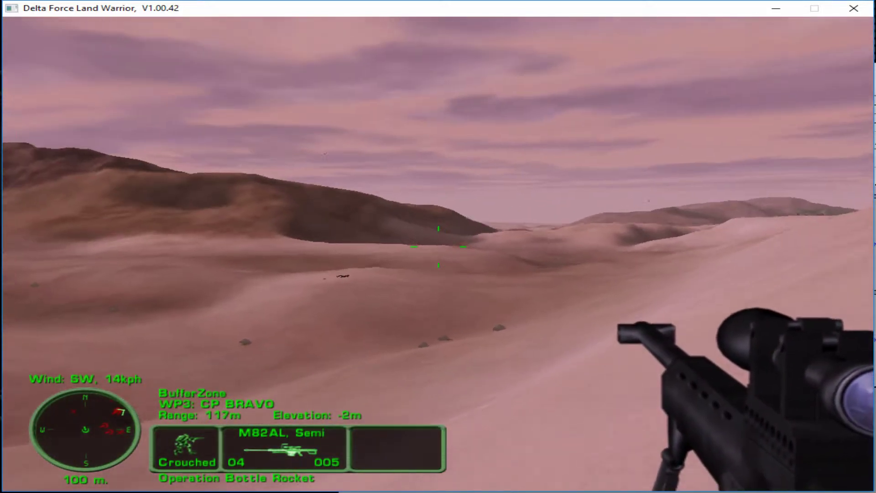
Step: Shoot the soldier across the dunes, confirm the hit, and switch to the Calico
right_click(438, 246)
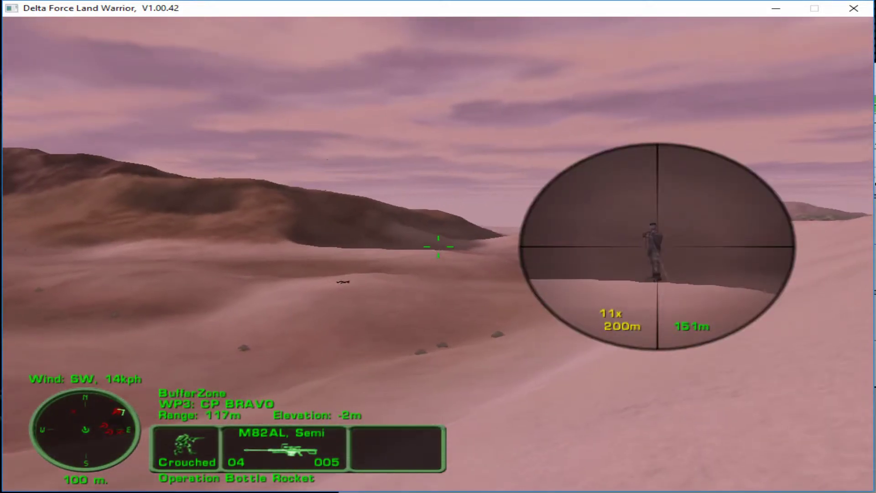
click(438, 247)
right_click(438, 246)
right_click(438, 247)
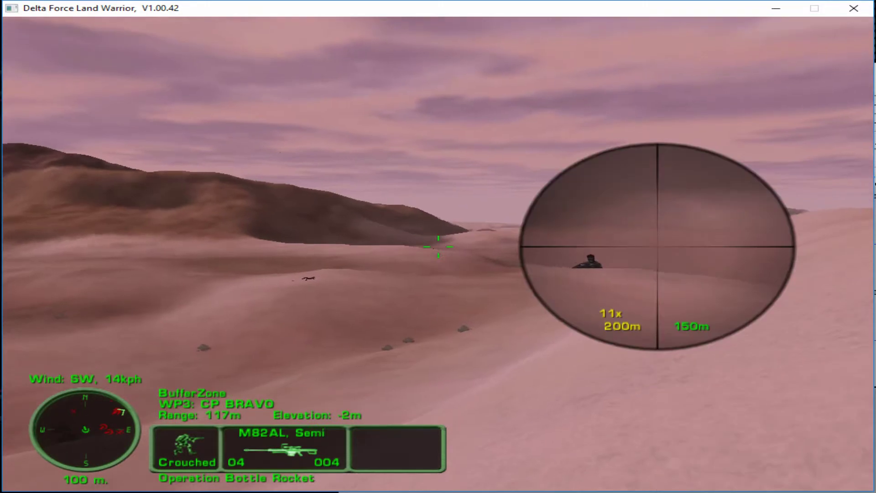
right_click(439, 246)
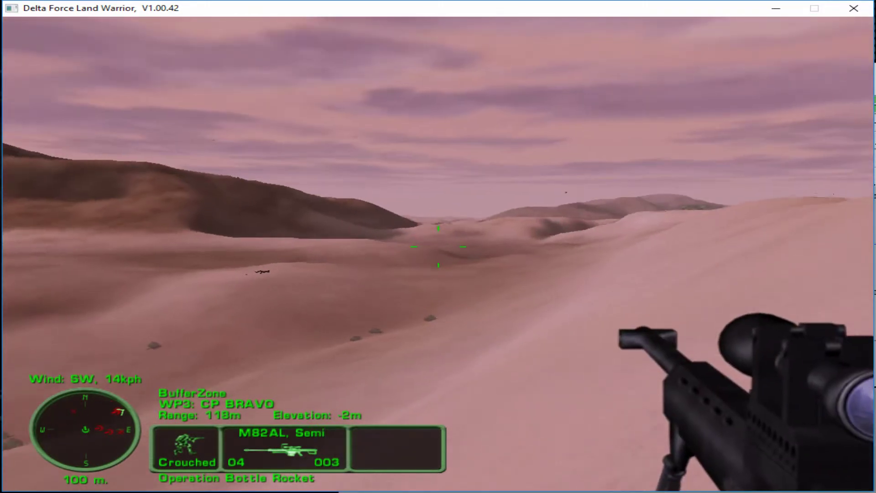
key(Right)
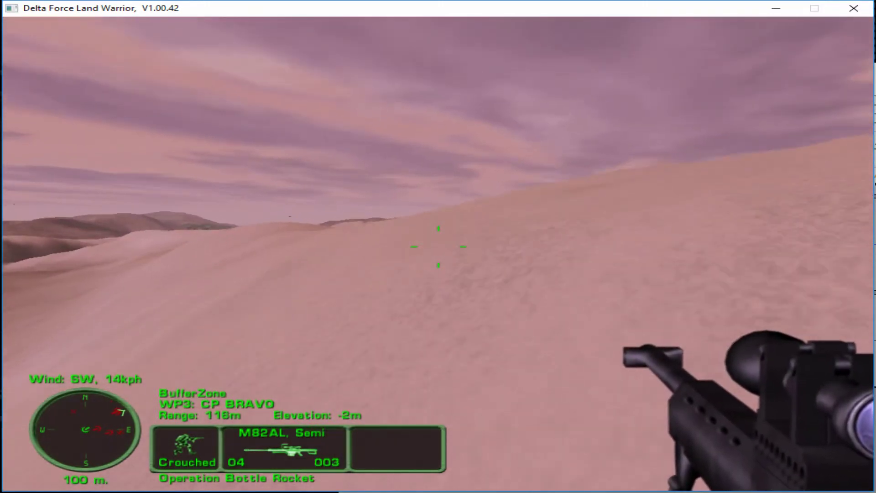
key(Up)
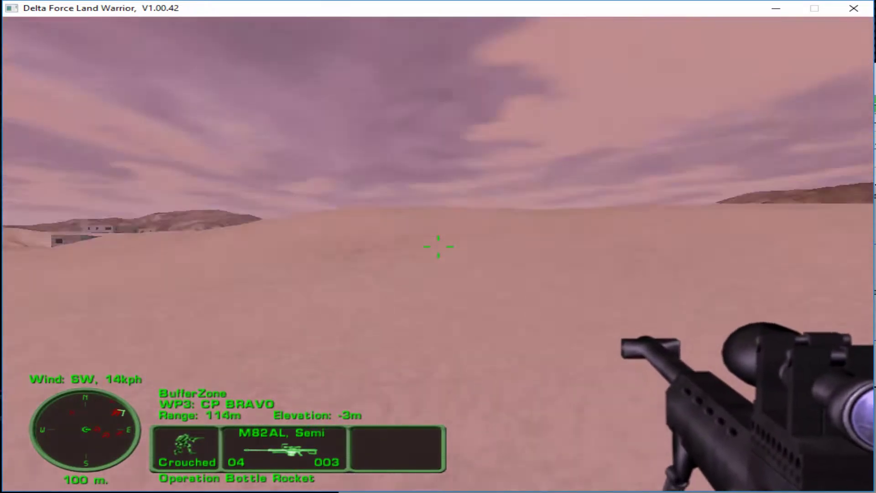
key(Right)
Step: Gun down the soldier near the village with the Calico, fire at a distant enemy, re-ready the M82A1
key(2)
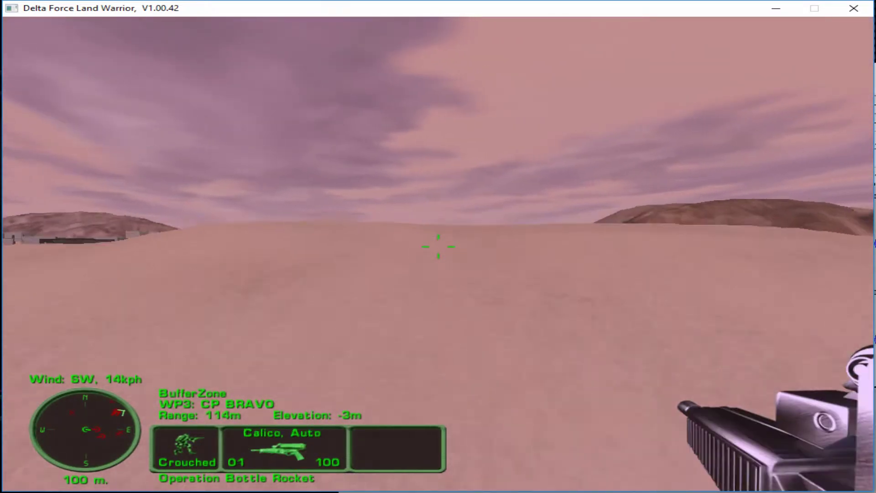
key(Left)
click(438, 246)
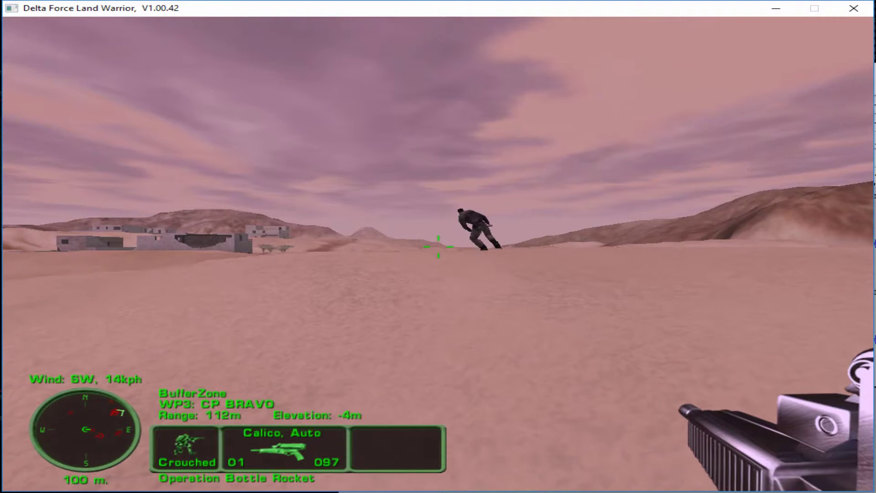
key(Right)
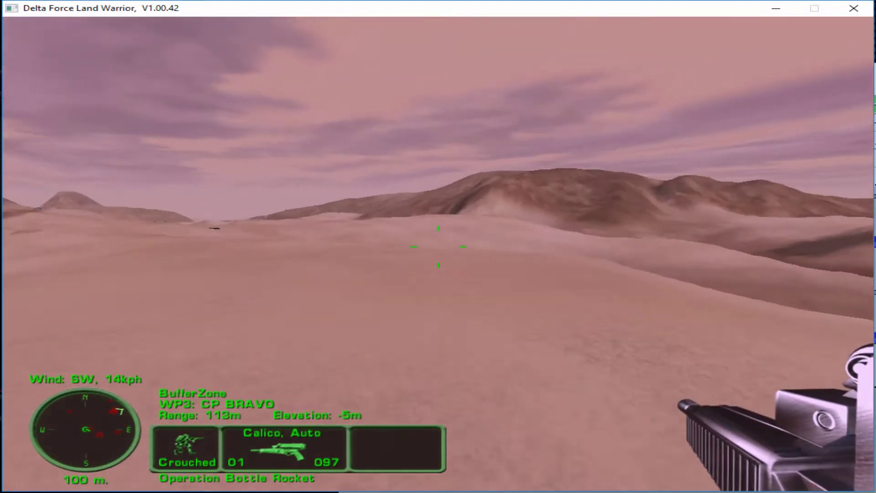
key(Up)
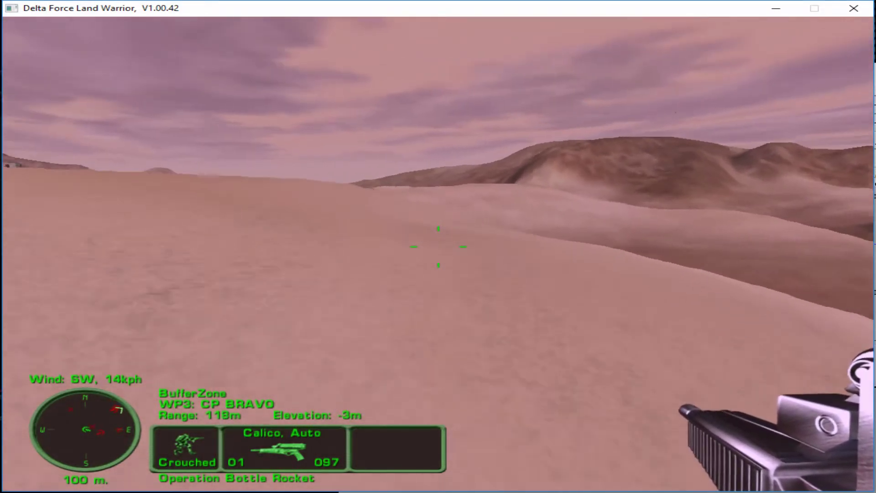
key(Up)
click(438, 247)
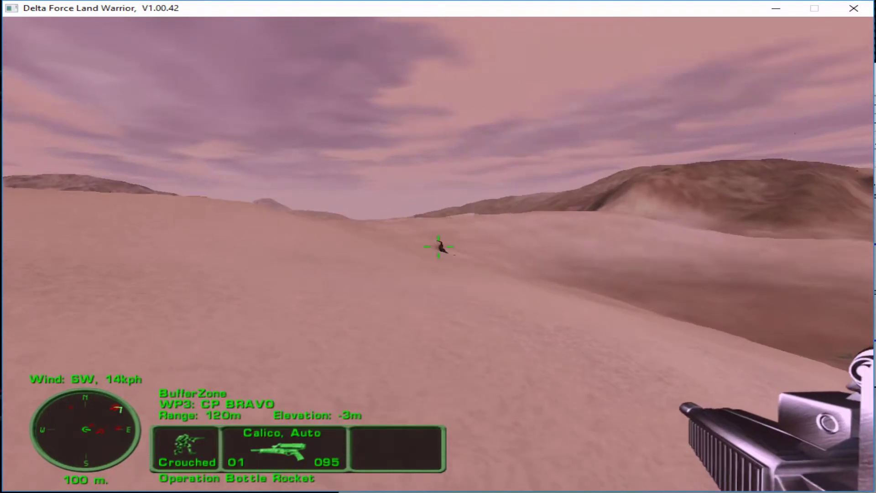
key(Left)
Step: Draw the M82A1 and scan the ridge, buildings and hills through the scope
key(4)
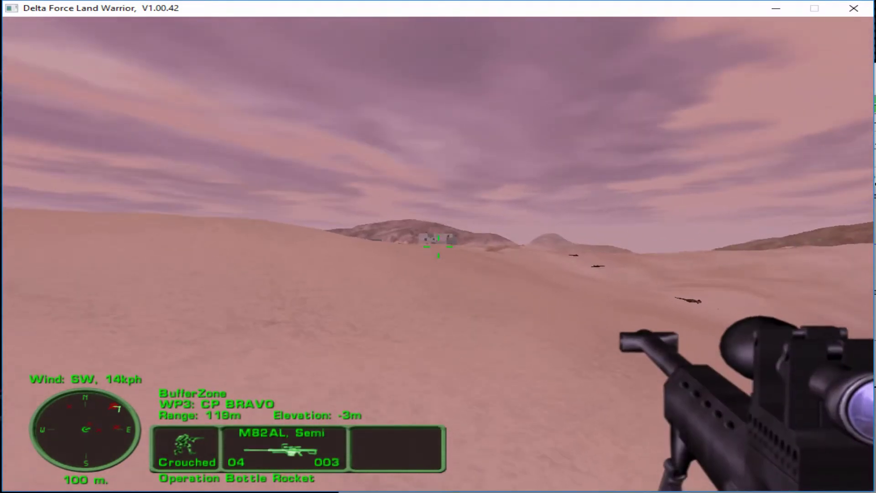
key(Up)
right_click(438, 247)
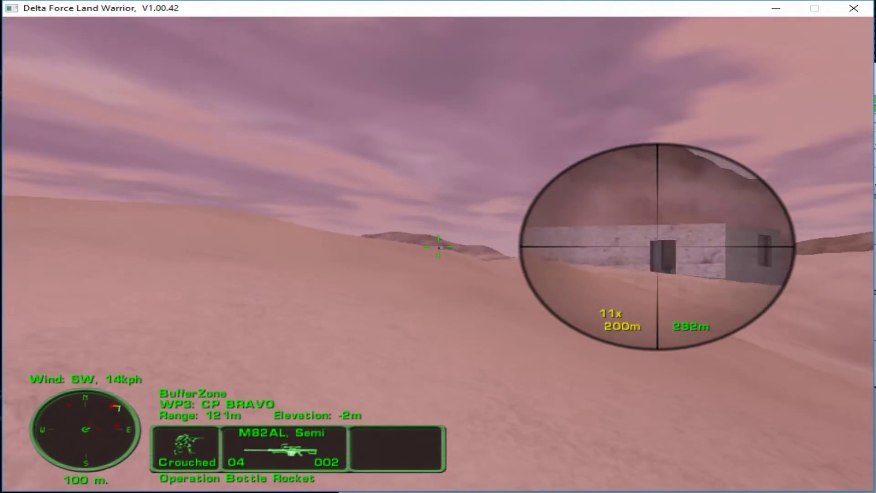
right_click(438, 247)
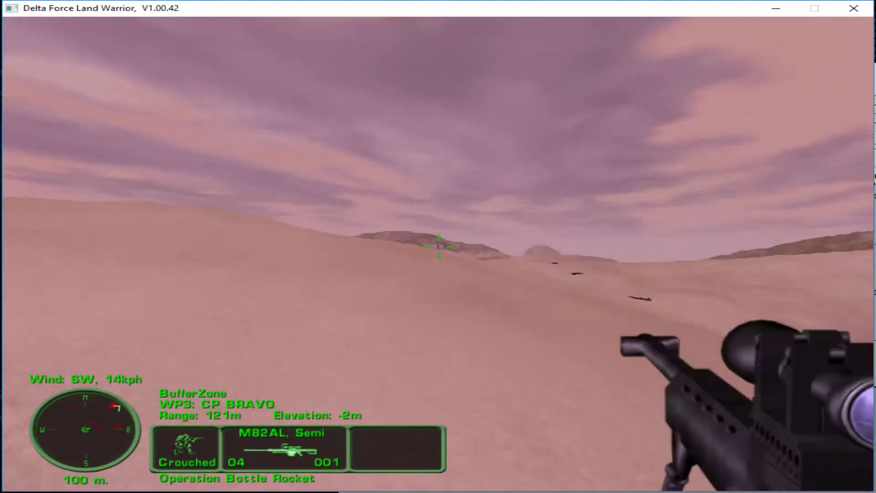
right_click(439, 247)
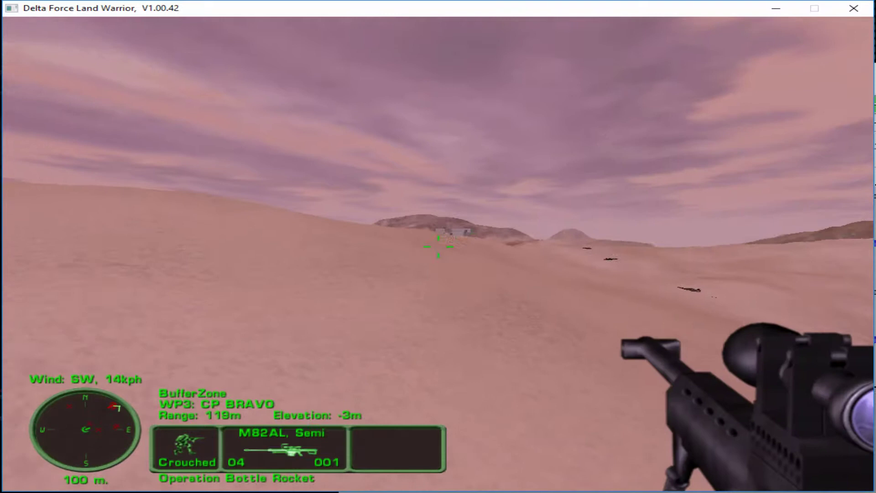
key(Left)
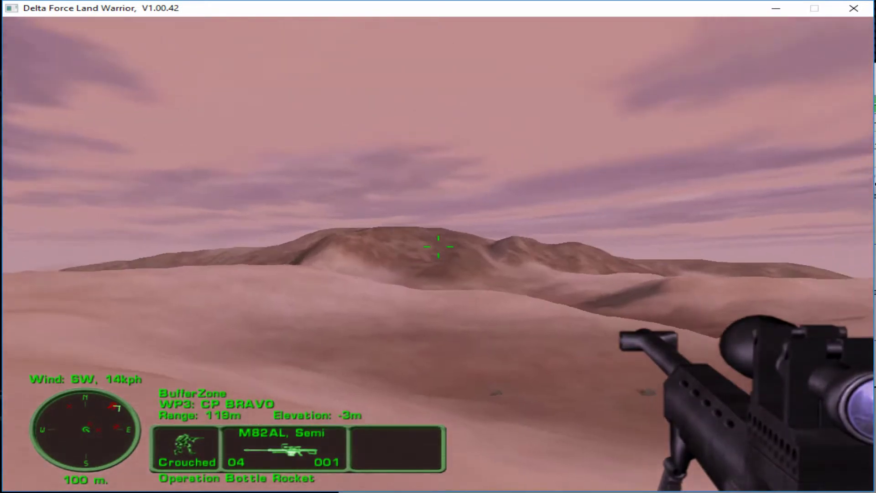
right_click(438, 247)
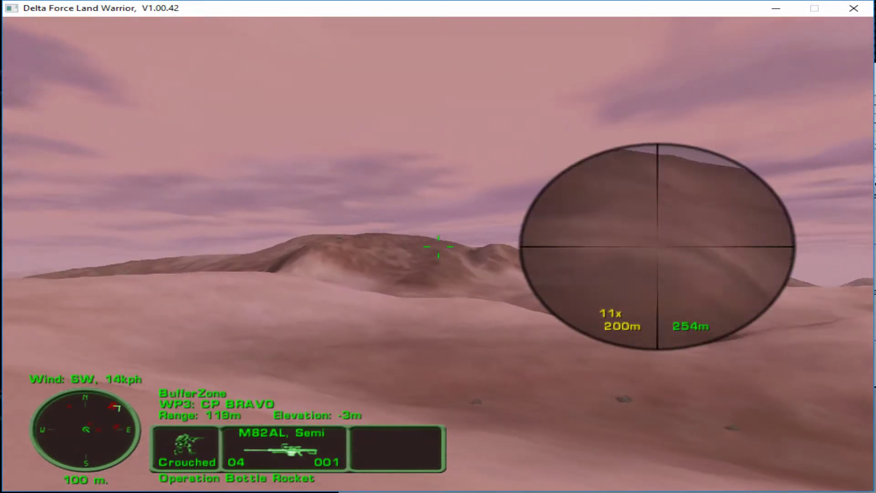
right_click(438, 246)
key(w)
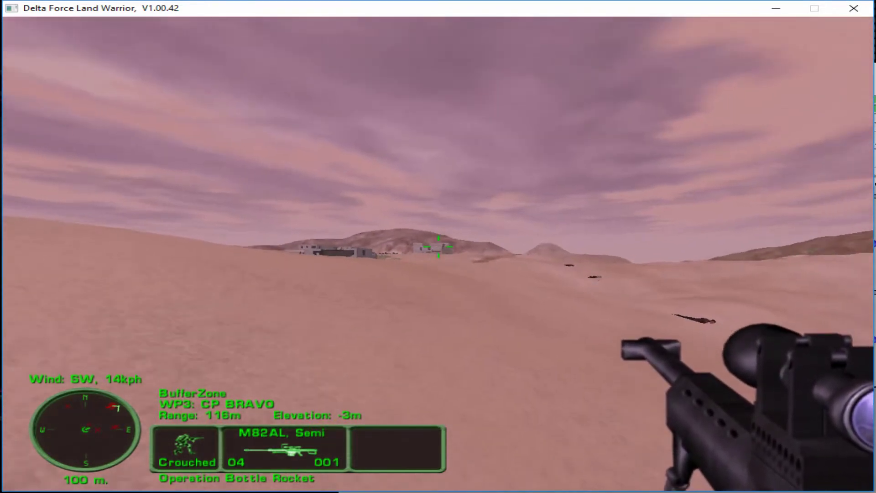
Step: Fire the last round at the village buildings, then scope in on the distant soldier
right_click(438, 247)
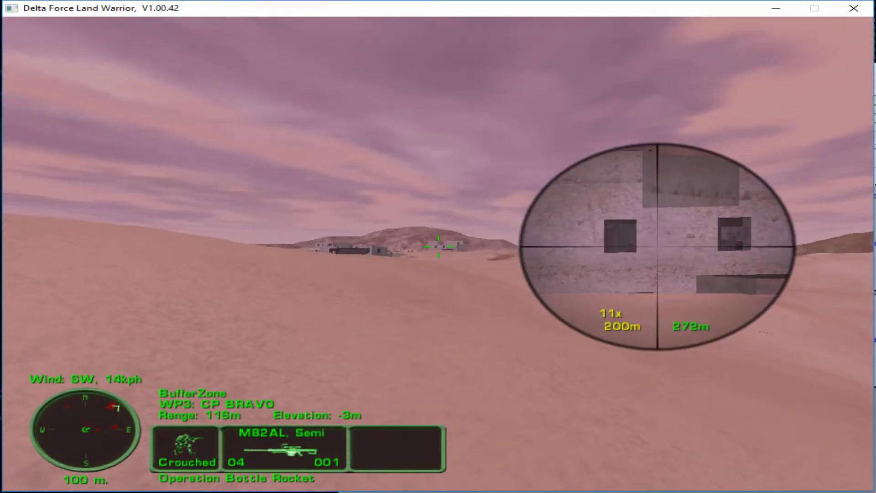
click(439, 247)
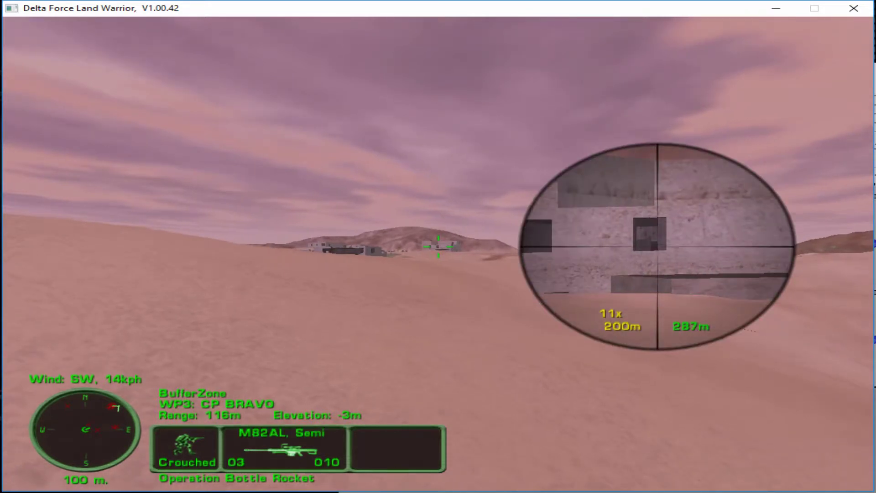
right_click(438, 247)
right_click(438, 246)
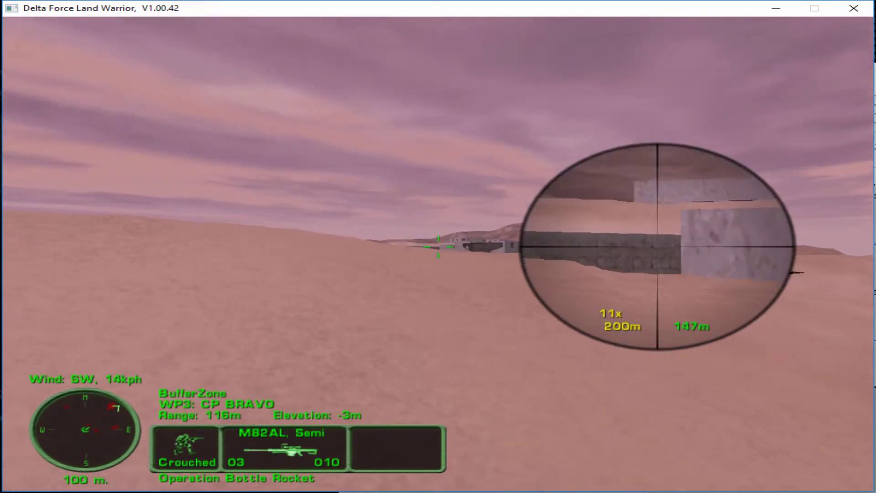
right_click(438, 247)
right_click(438, 246)
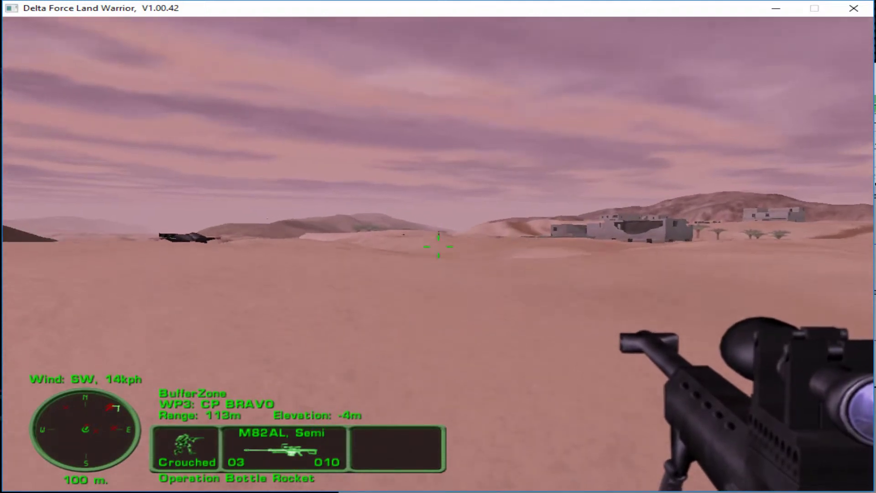
right_click(438, 246)
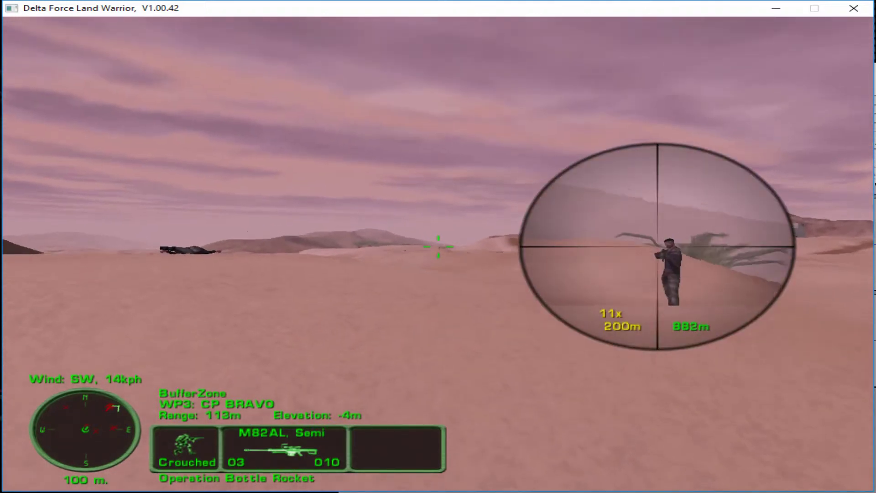
right_click(438, 247)
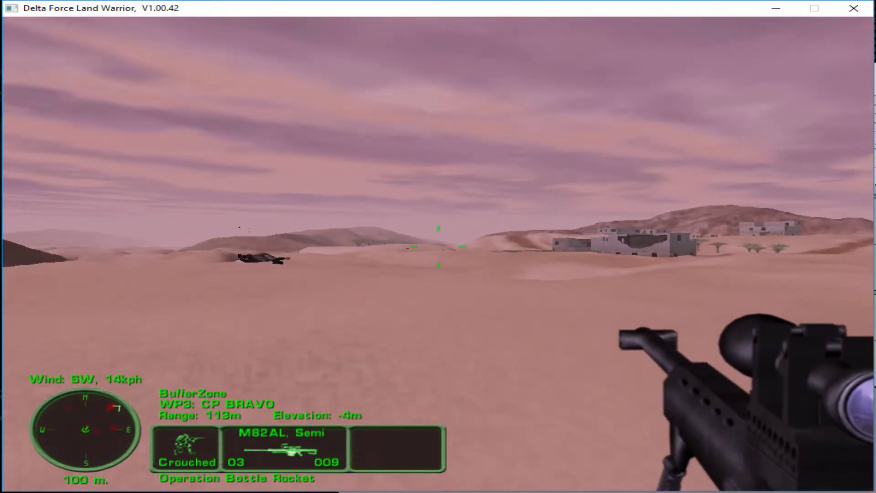
Step: Move forward across the sand and survey the dunes and CP BRAVO ahead through the scope
key(w)
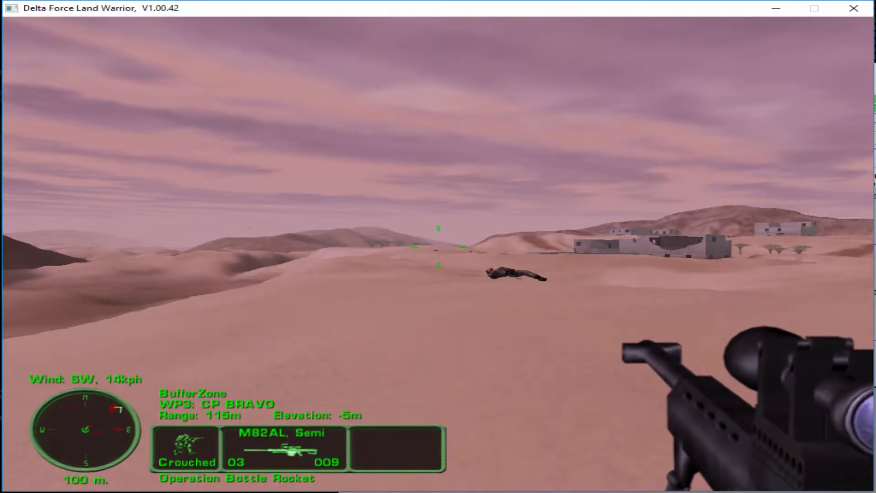
key(Left)
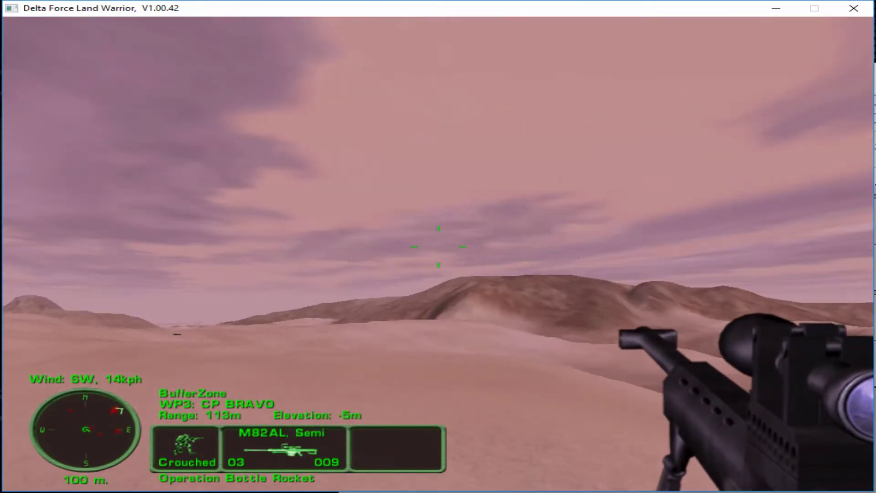
key(Right)
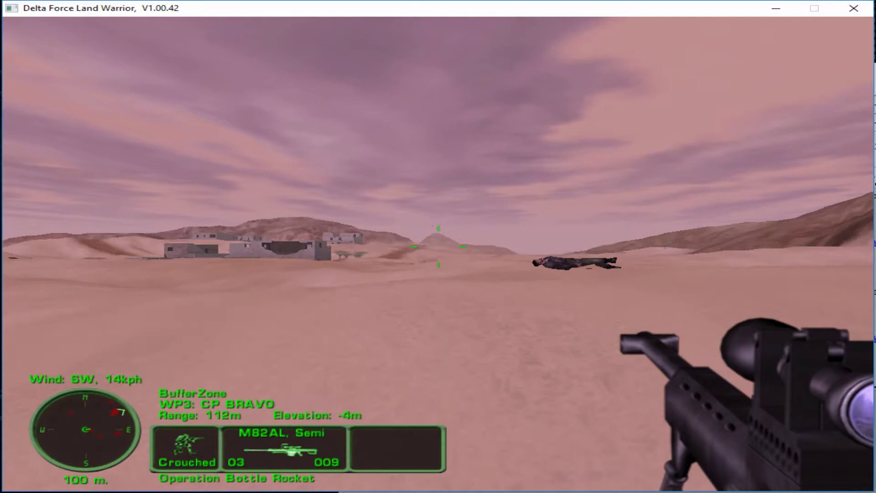
right_click(438, 246)
right_click(439, 247)
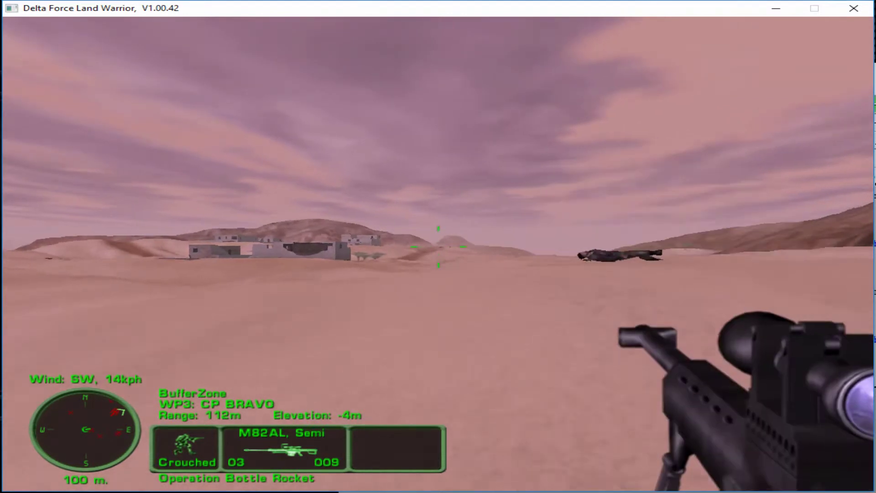
Step: Advance toward the CP BRAVO buildings and scan their walls through the zoomed view
key(Up)
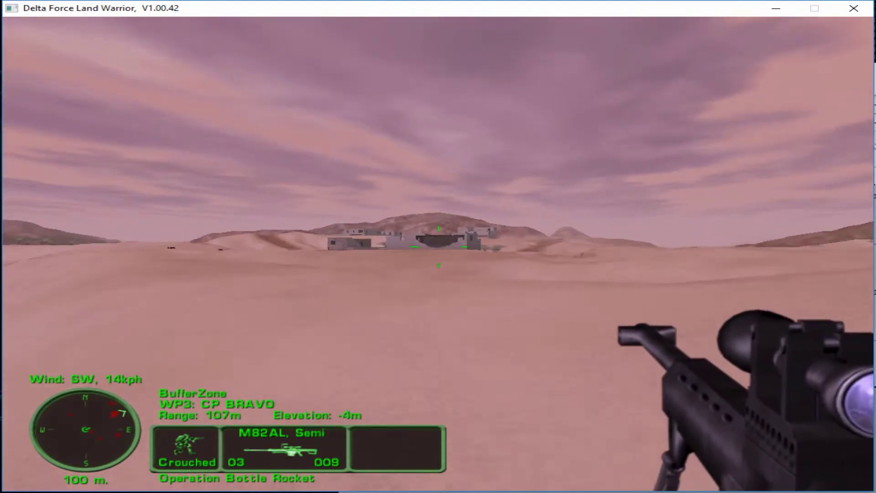
key(Up)
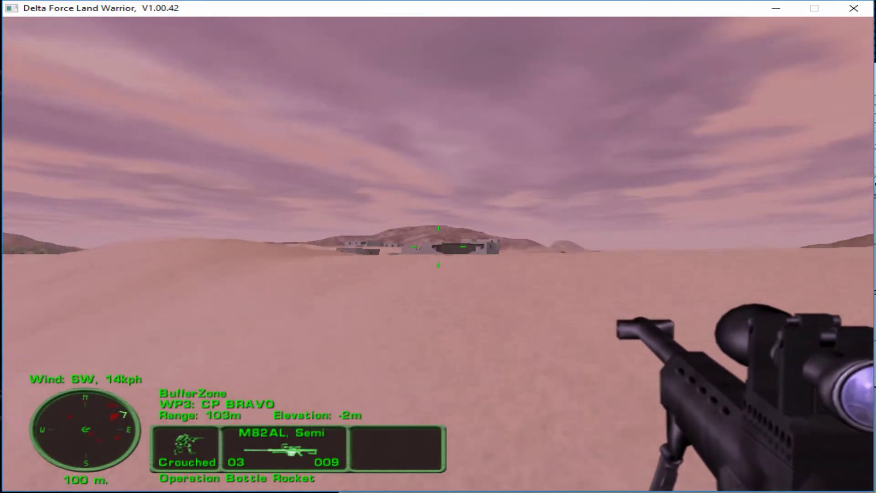
key(Up)
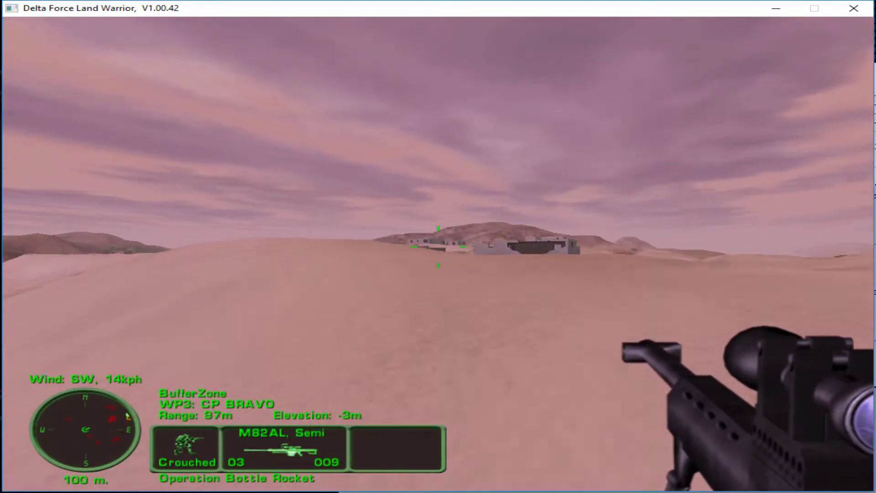
key(Up)
right_click(438, 247)
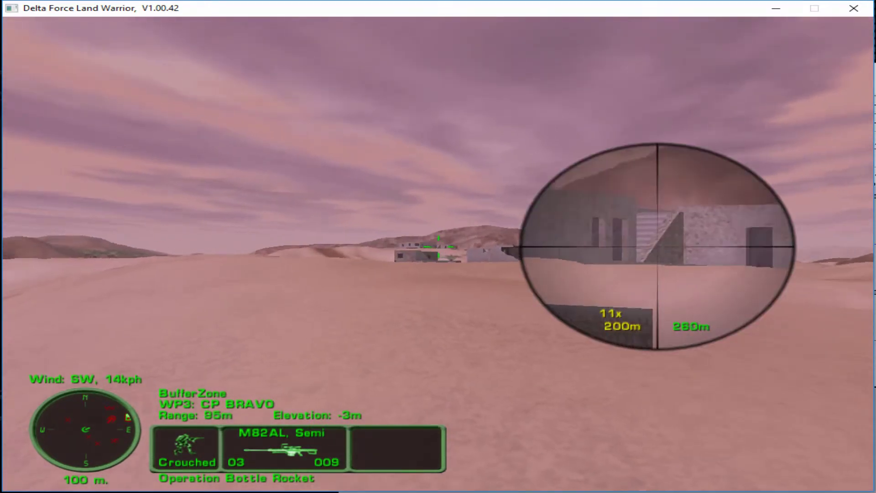
key(Right)
right_click(439, 246)
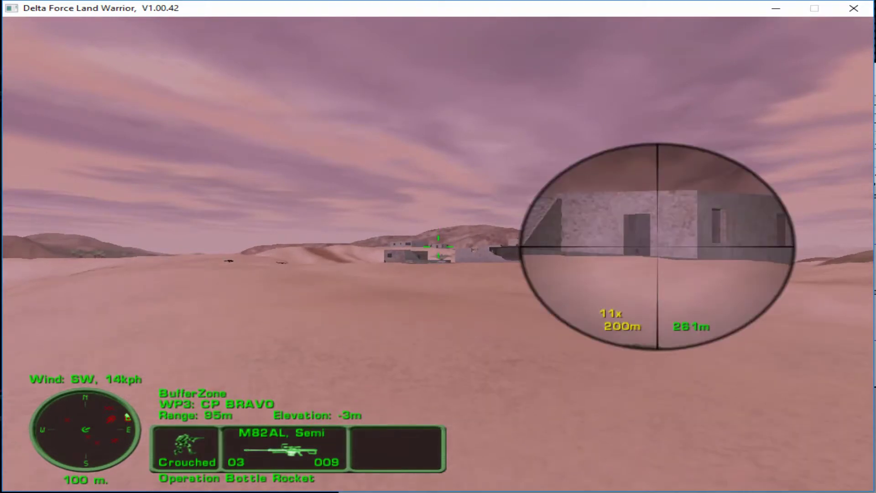
right_click(438, 247)
Step: Move closer and scope the area around the buildings for enemies
key(w)
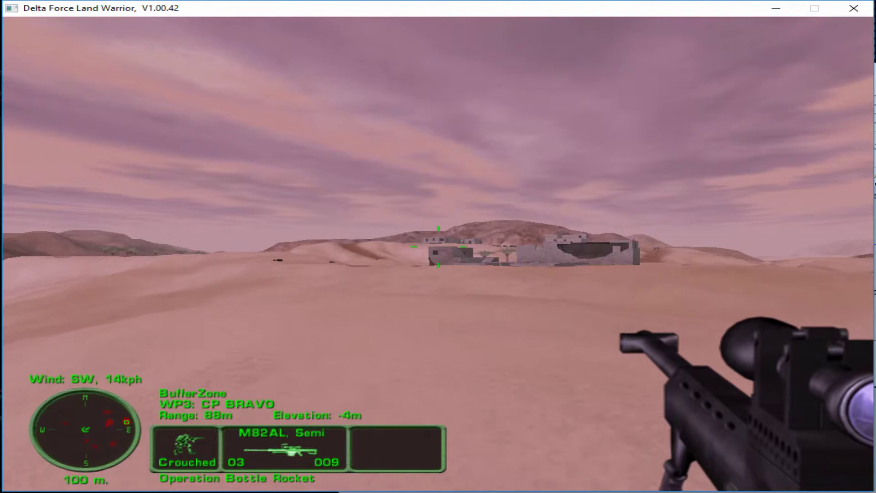
key(Right)
right_click(439, 247)
key(Left)
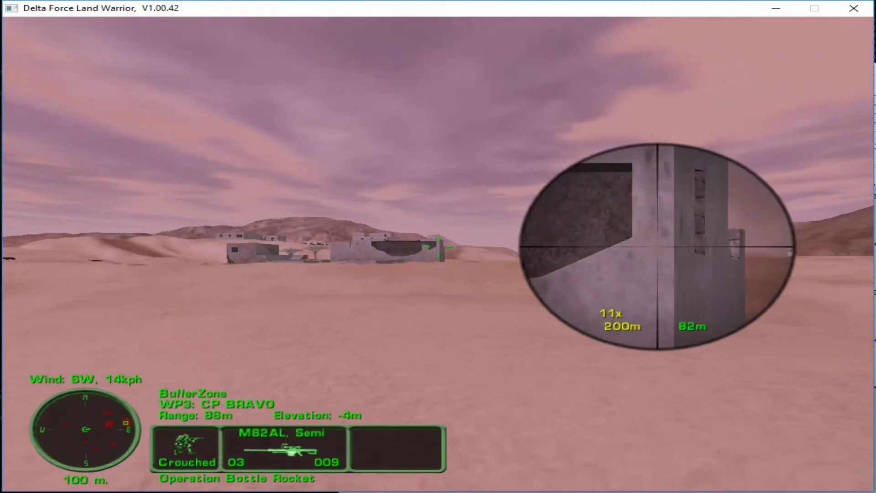
right_click(439, 247)
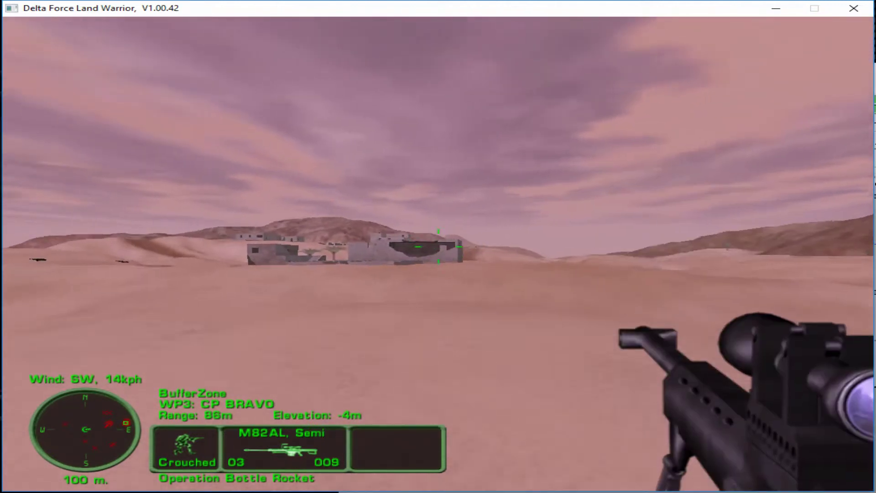
Step: Close to 57 m from the village and draw the Calico with 95 rounds
key(Left)
key(Up)
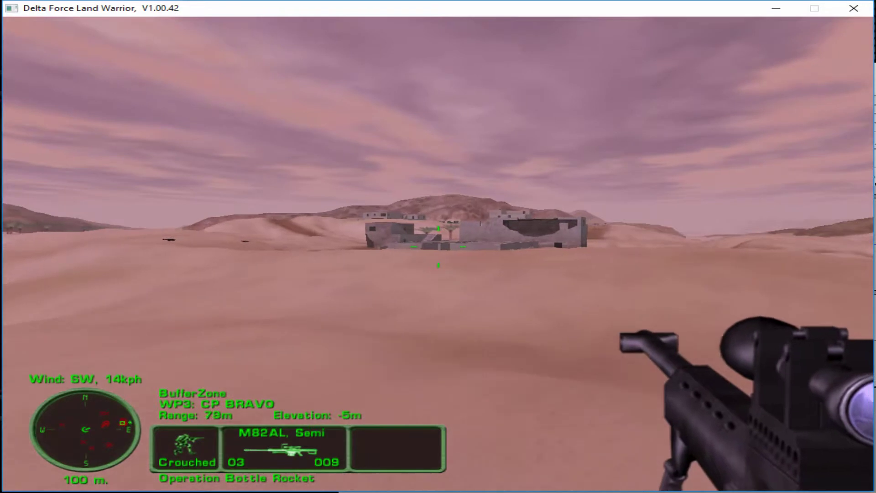
key(Up)
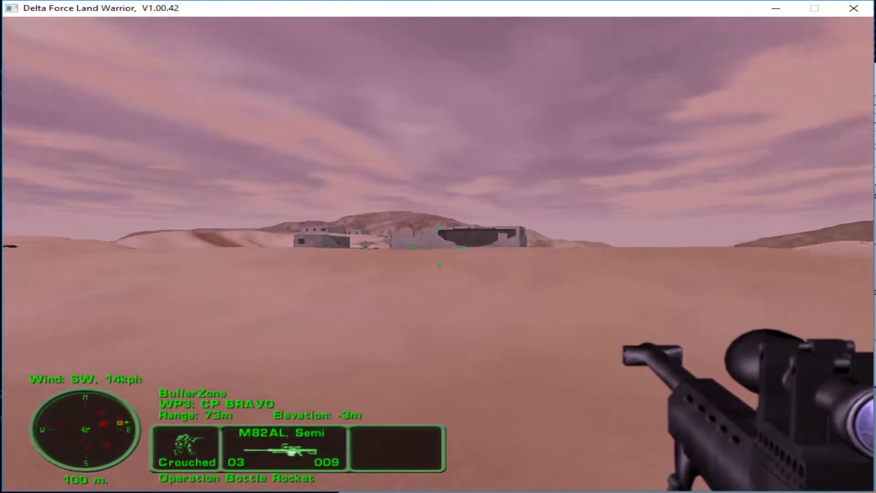
key(Right)
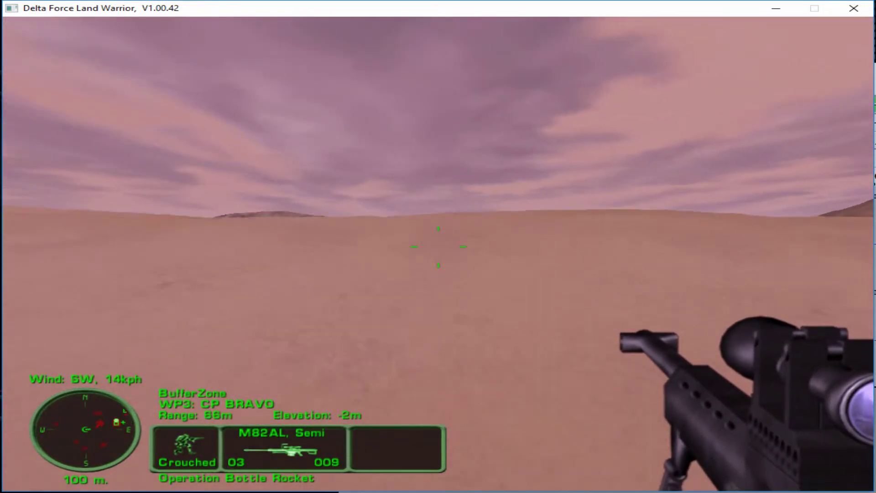
key(Up)
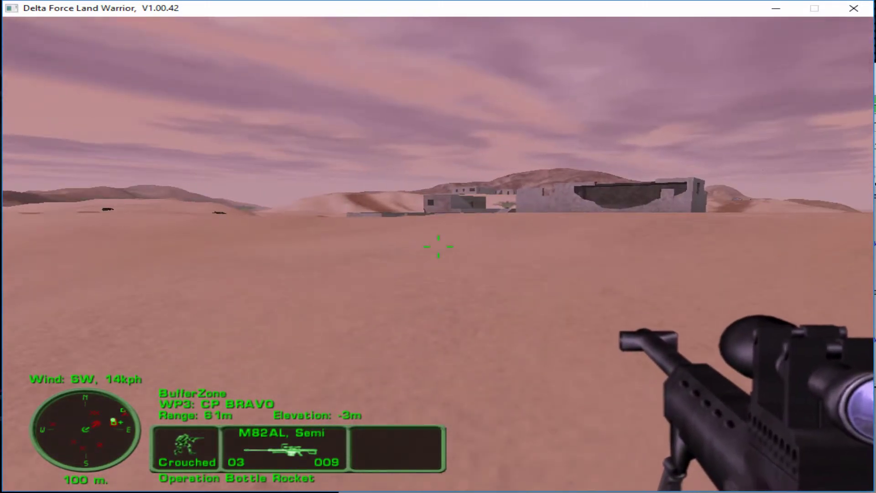
key(2)
key(Up)
Step: Shoot the two enemies inside the ruined CP BRAVO building
key(Up)
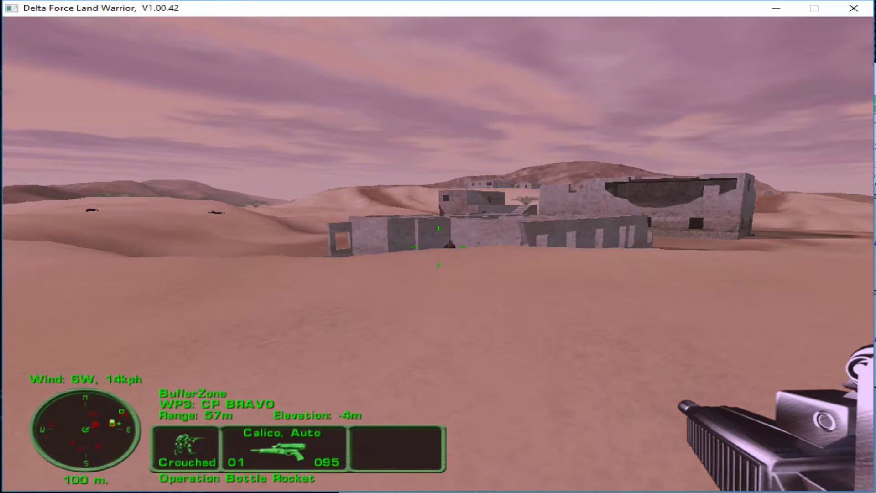
click(438, 247)
key(Up)
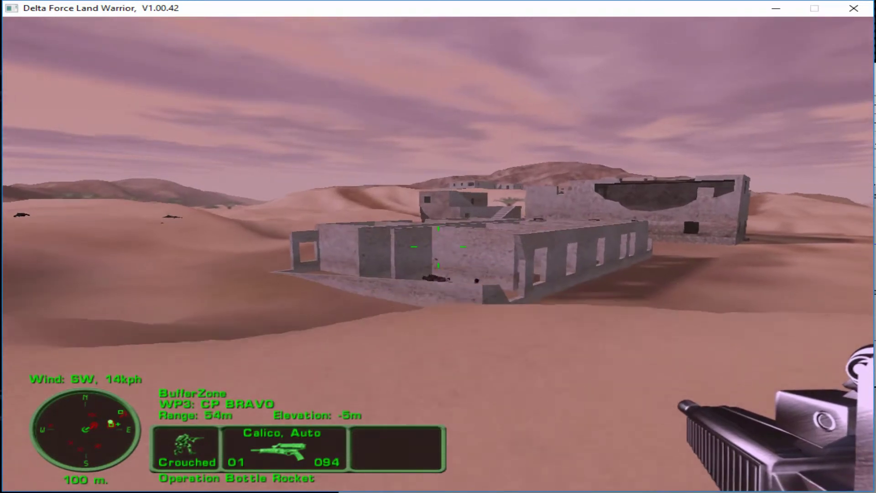
click(438, 247)
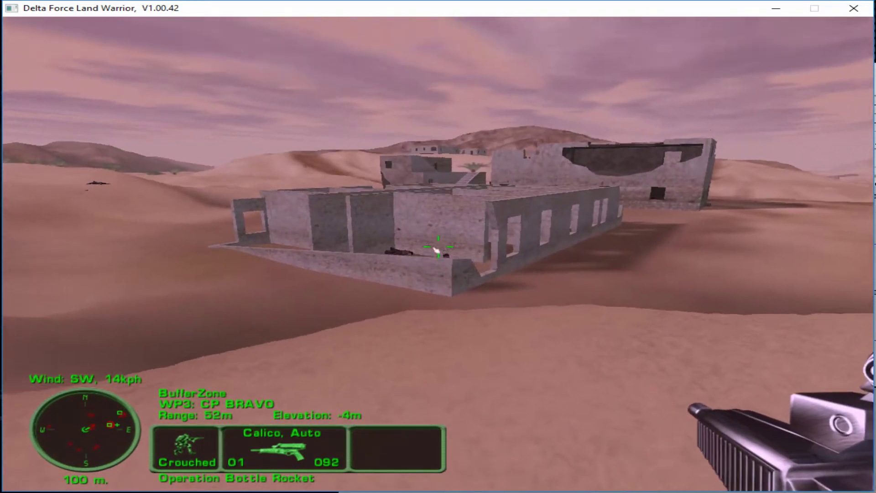
click(438, 247)
click(439, 246)
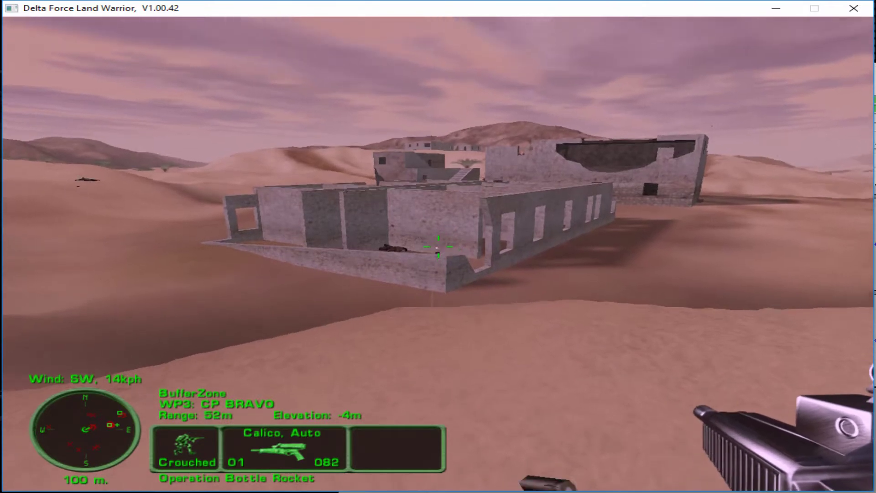
click(438, 246)
Step: Move along the wall, shooting one more enemy, until the waypoint becomes OBJ Mortar (166 m)
key(Up)
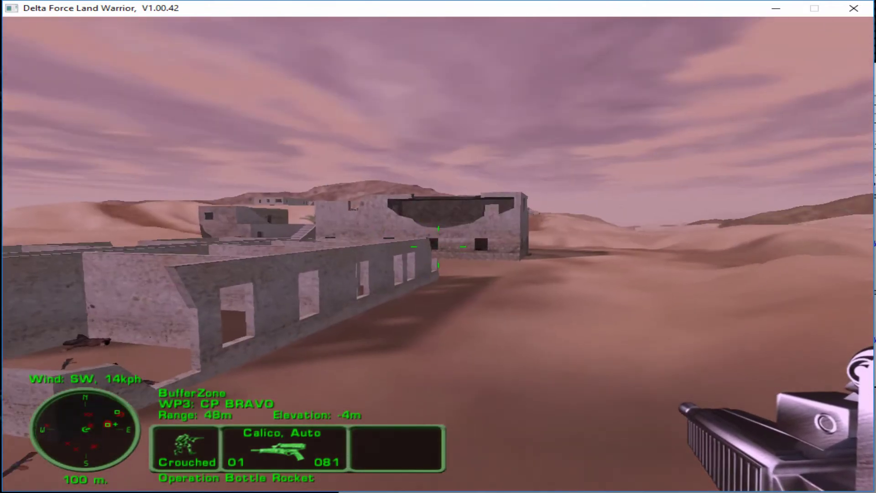
key(Up)
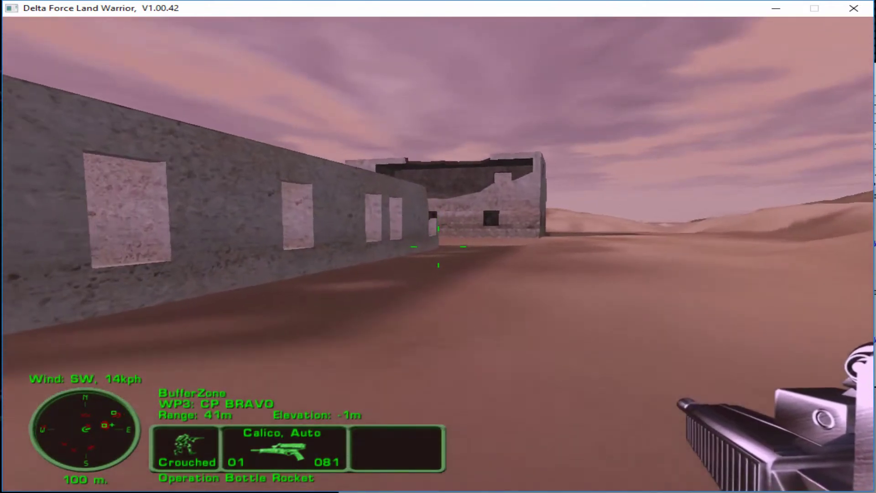
key(Up)
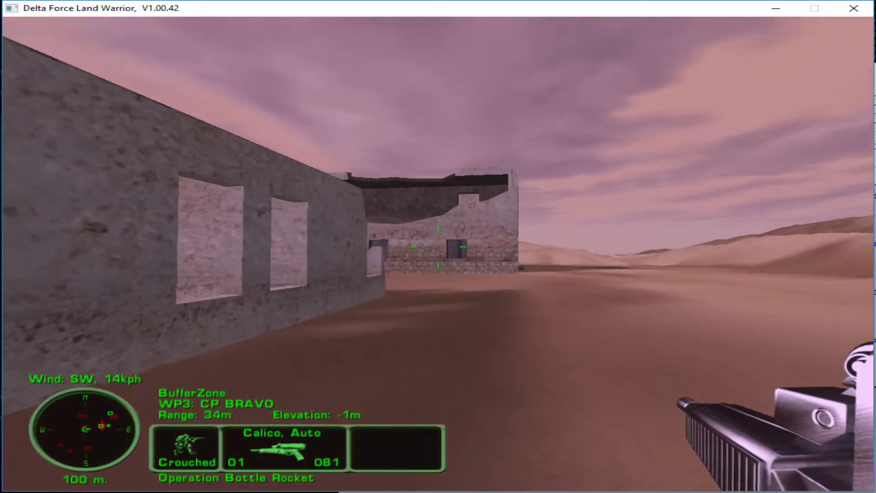
key(Up)
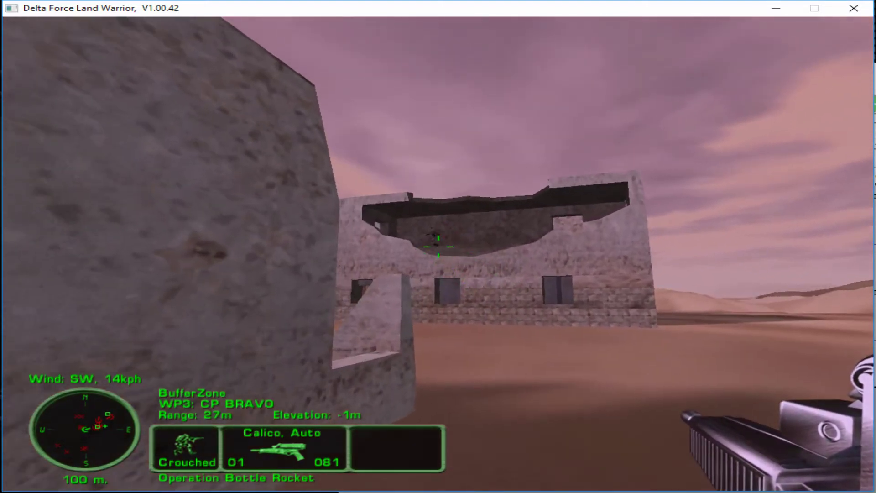
click(439, 247)
key(Up)
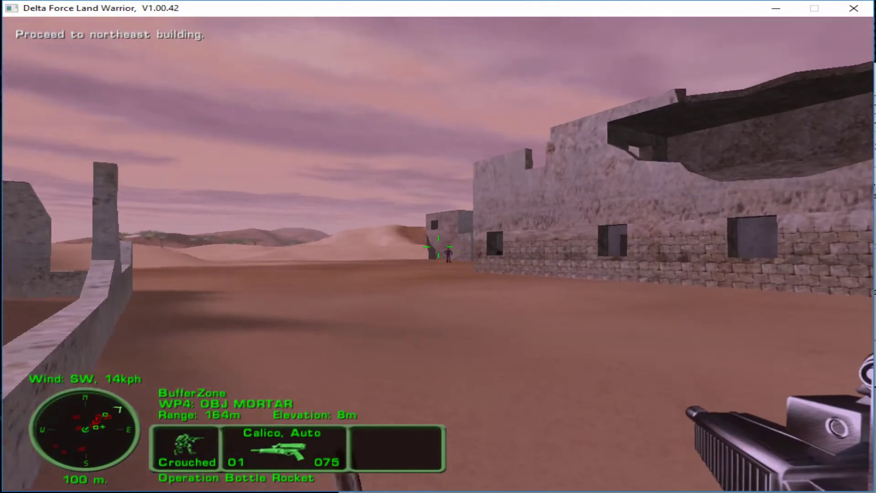
Step: Shoot the soldiers near the buildings with the Calico while advancing
click(438, 247)
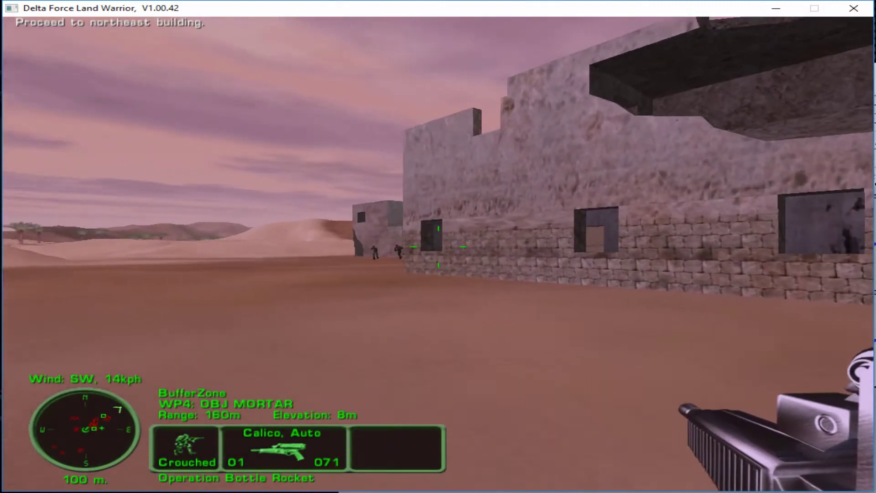
click(438, 247)
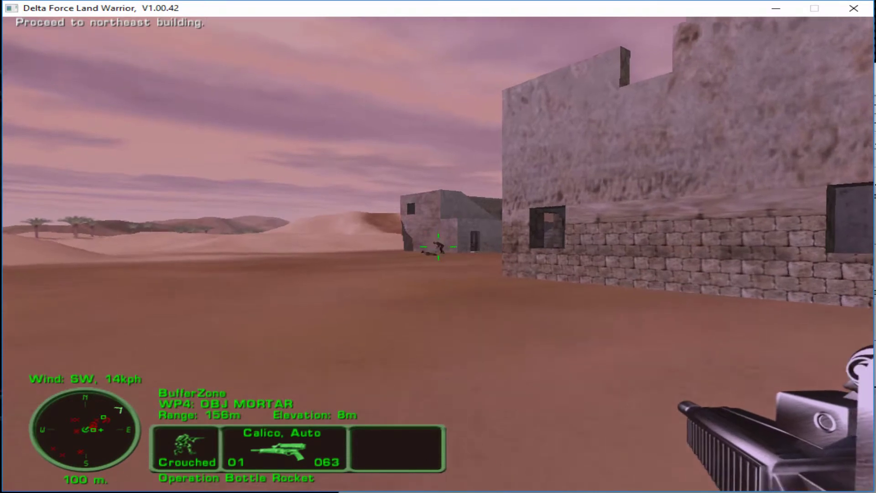
key(Up)
click(438, 246)
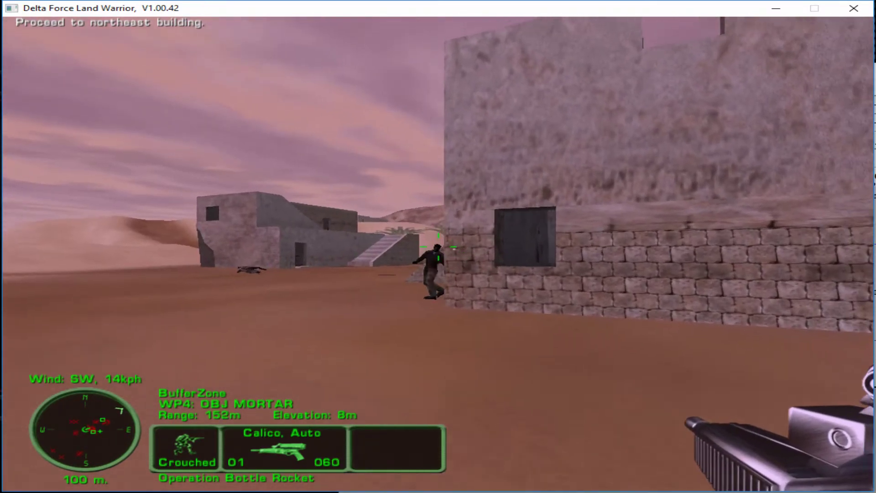
key(Left)
click(438, 247)
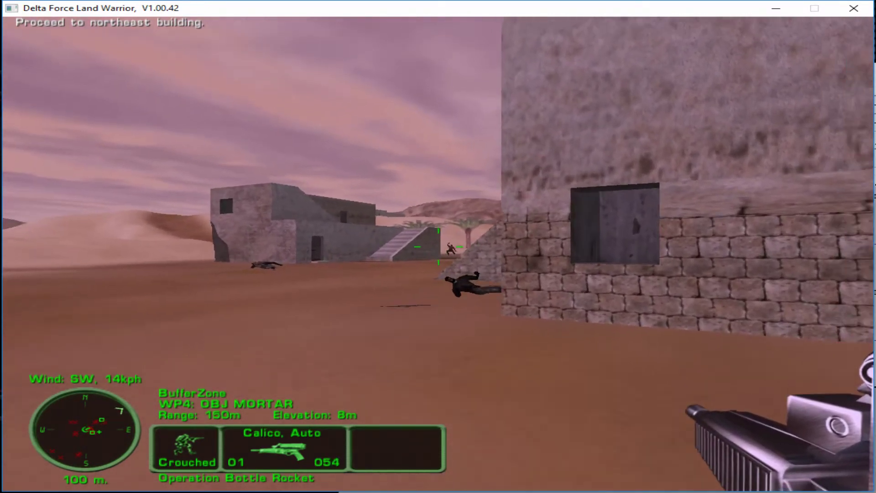
Step: Creep along the stone wall past the window and fire at an enemy by the building
key(Up)
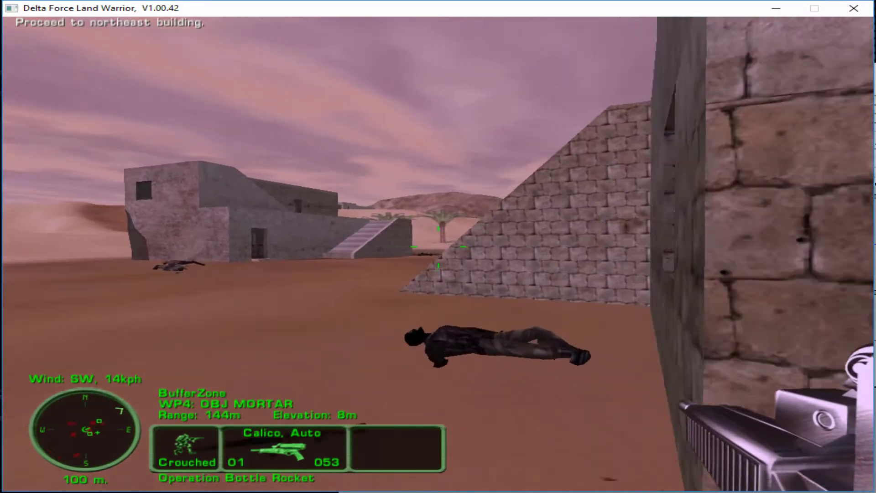
key(Right)
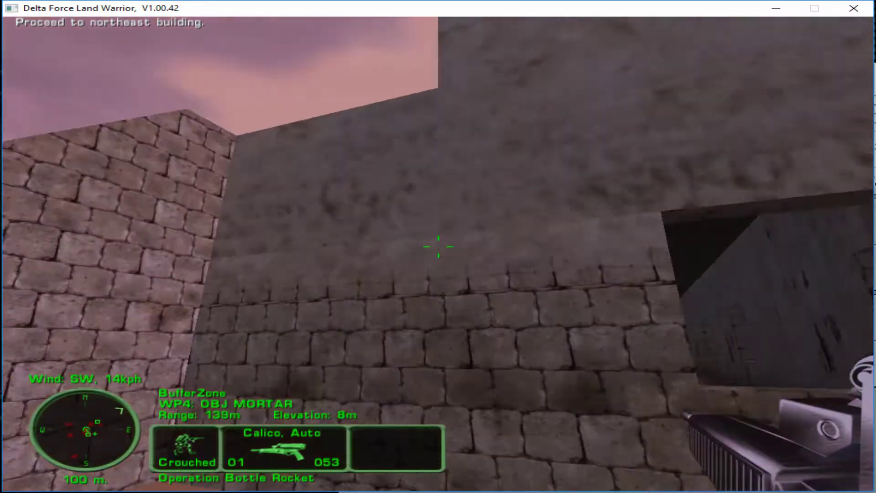
key(Up)
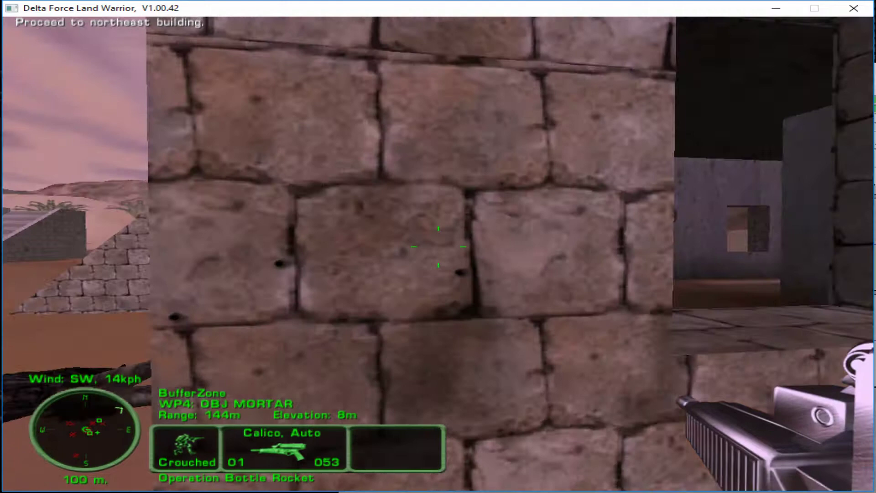
key(Down)
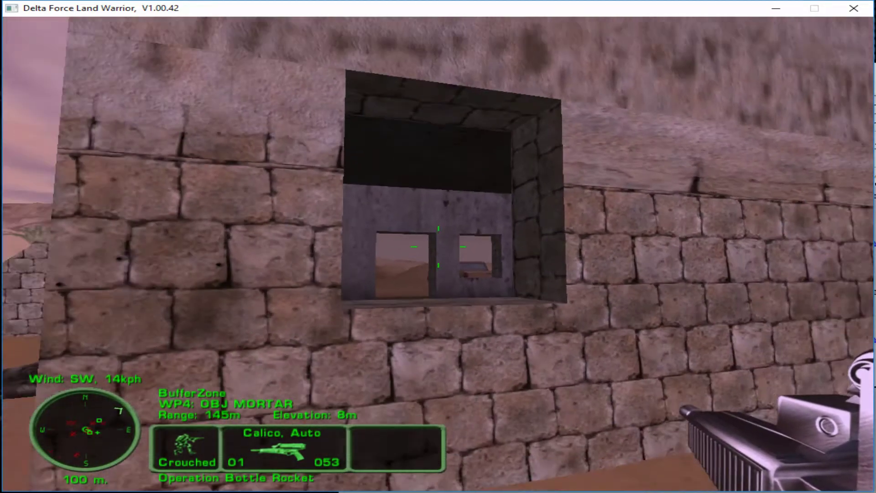
key(Left)
key(Up)
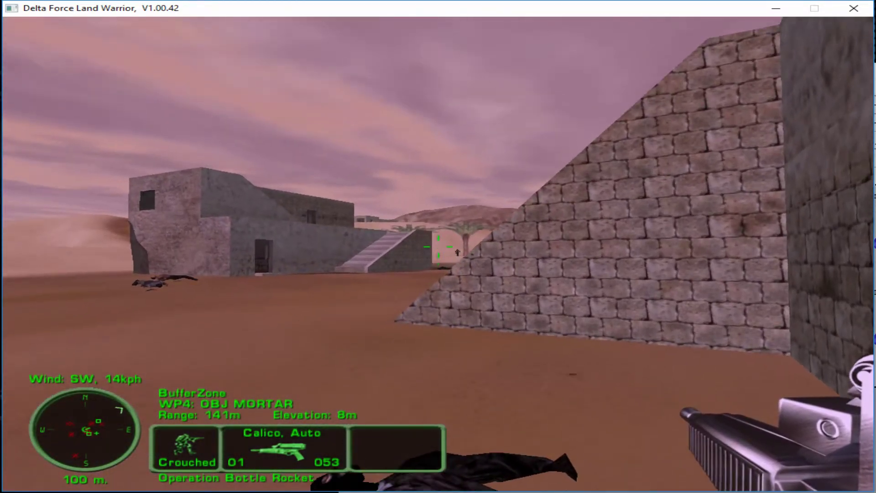
click(438, 249)
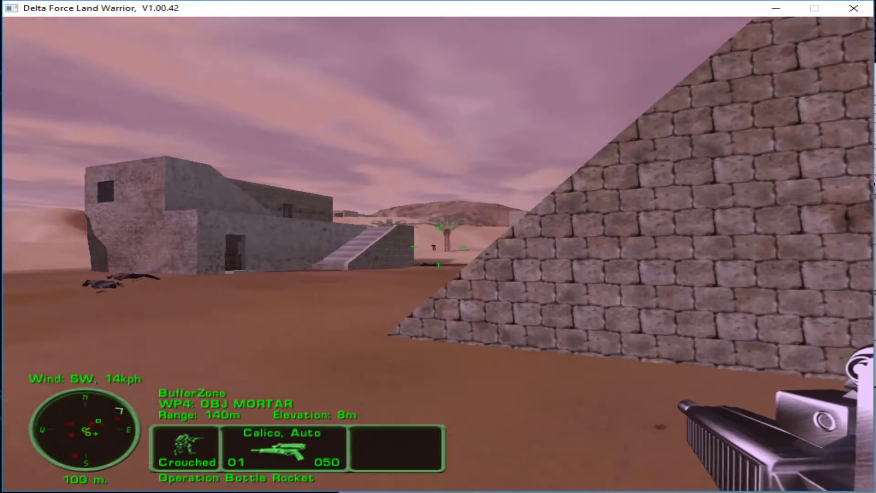
Step: Face the northeast building, shoot the rooftop soldier with the M82A1, then draw the knife
key(Up)
key(Left)
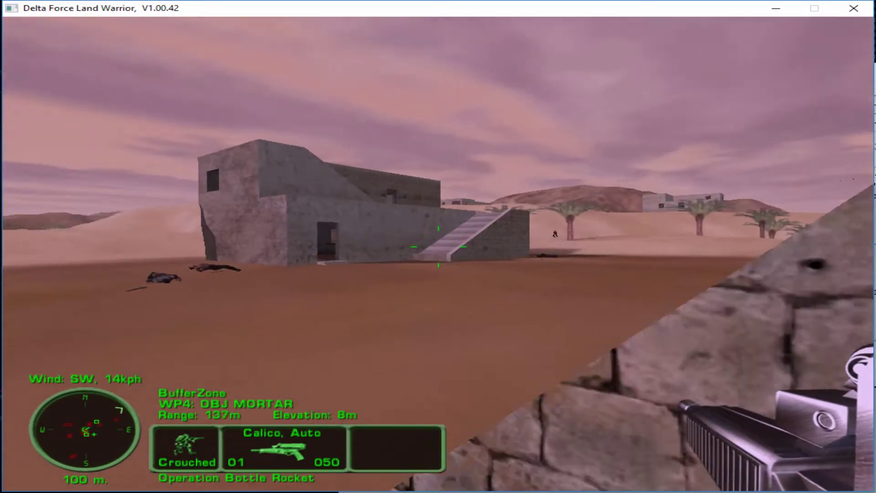
key(3)
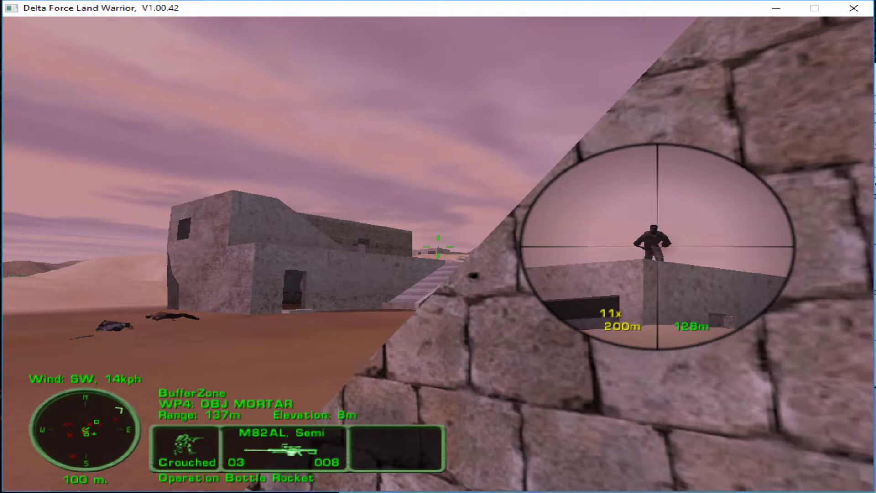
key(1)
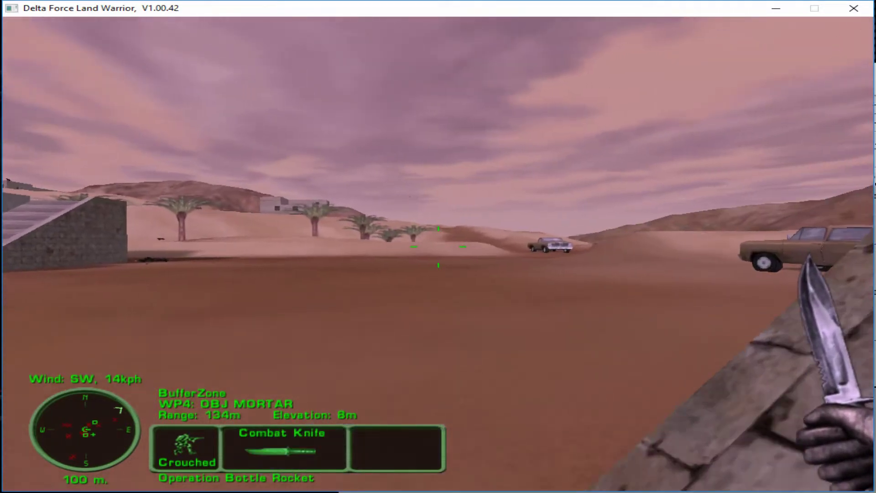
Step: Climb the stairs and throw two frag grenades into the ruin below
key(w)
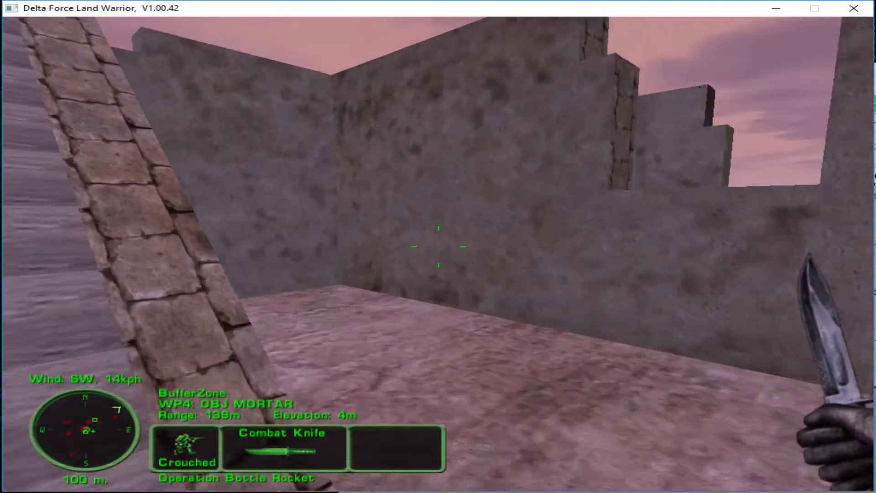
key(5)
click(438, 247)
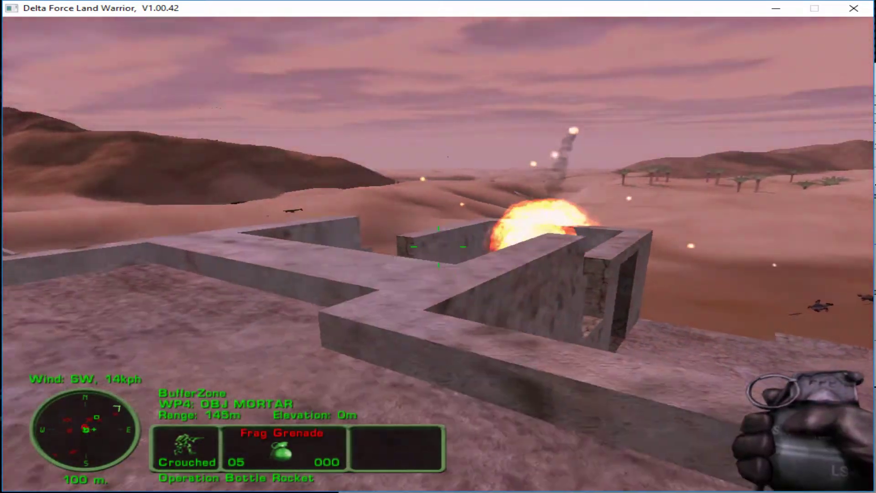
click(438, 246)
key(w)
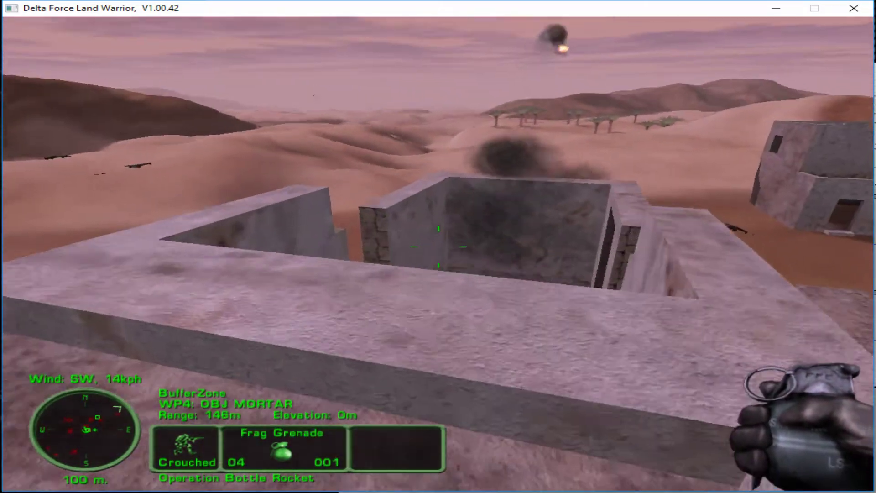
Step: Take a scoped M82A1 shot across the desert, leaving seven rounds
key(w)
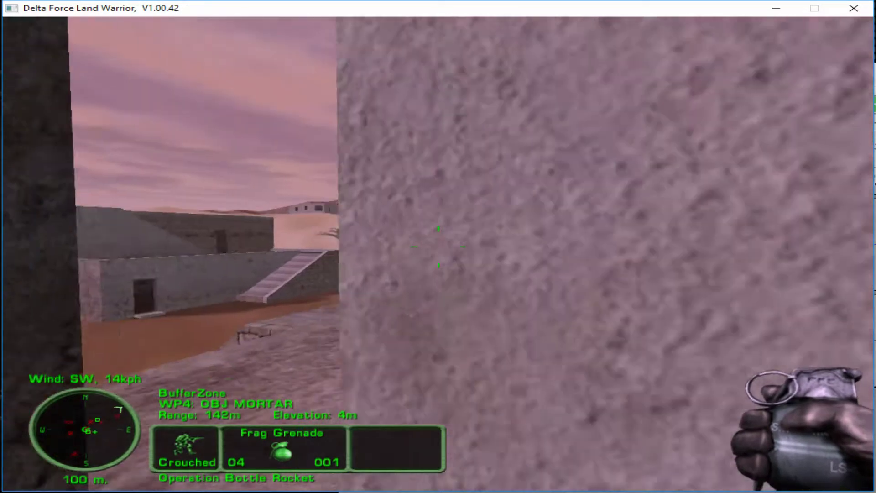
key(w)
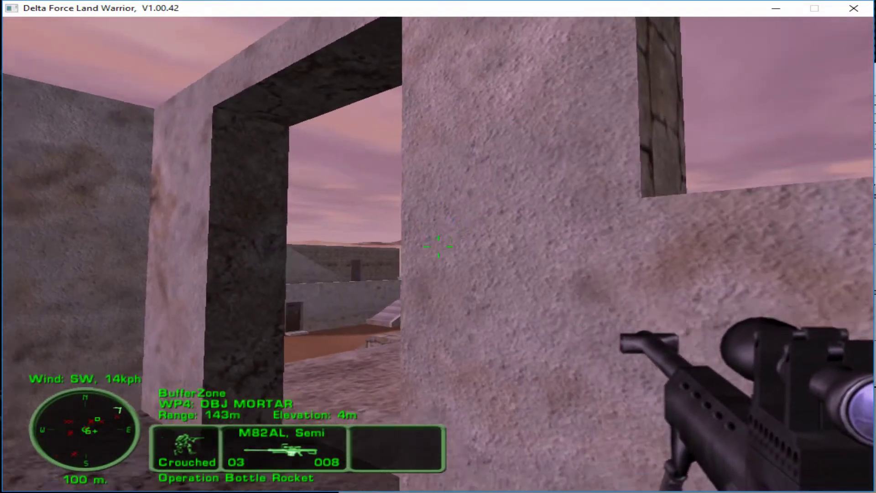
right_click(438, 247)
key(w)
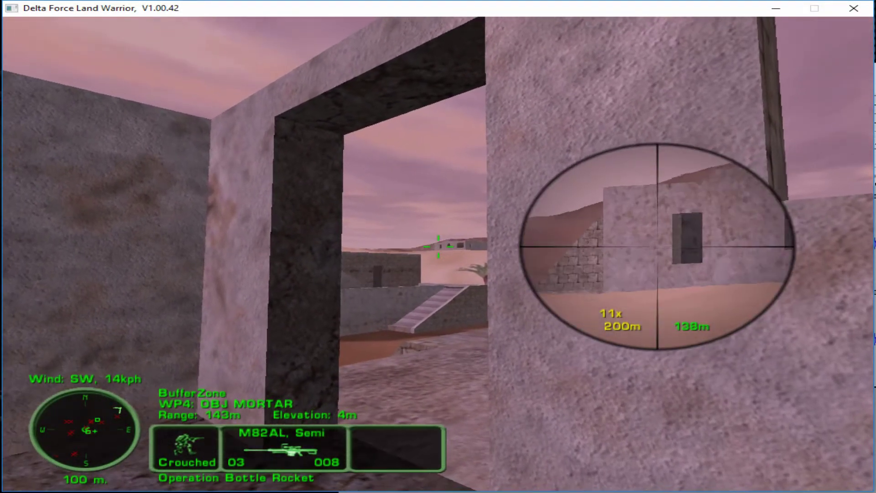
right_click(439, 247)
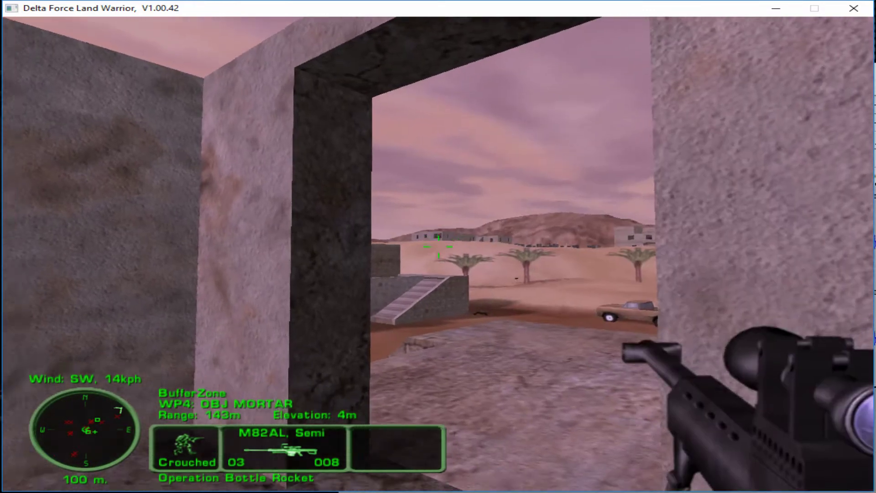
key(w)
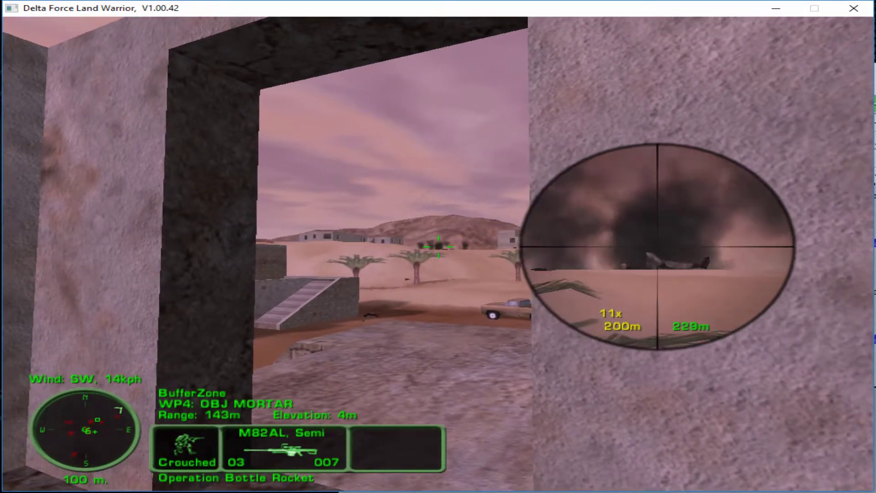
right_click(439, 246)
key(w)
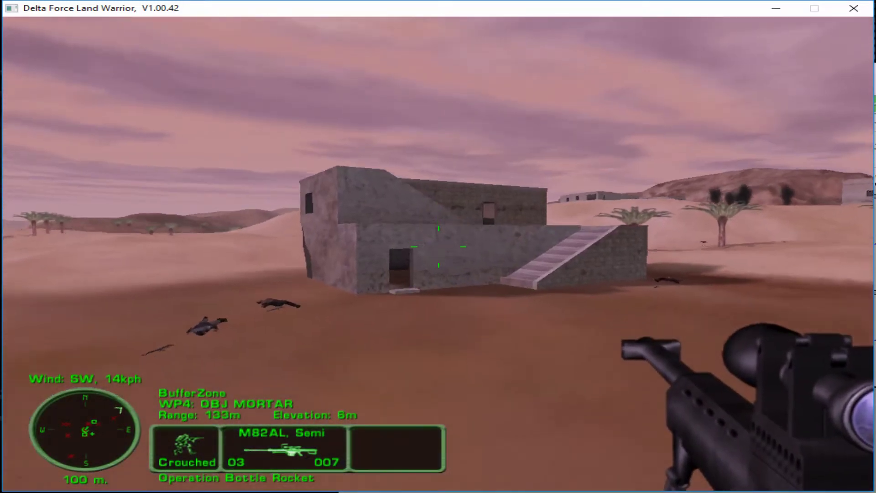
Step: Switch weapons and walk through the building past the AK-47 crates and out
key(3)
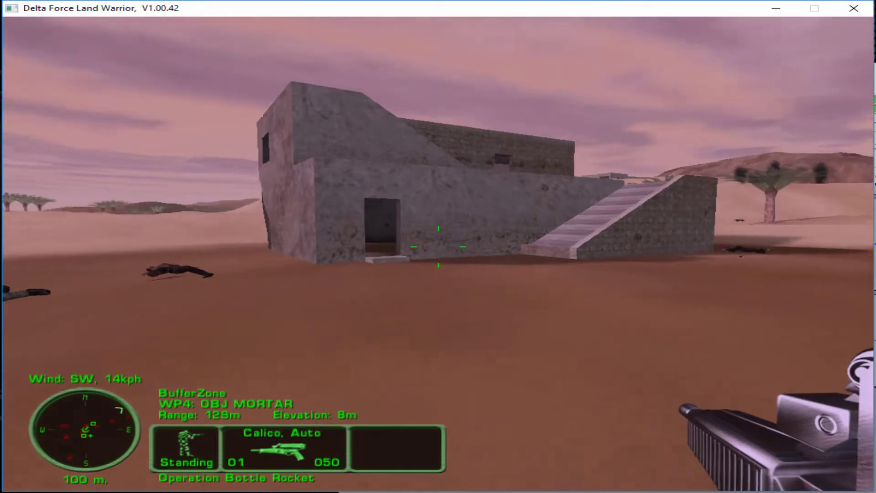
key(w)
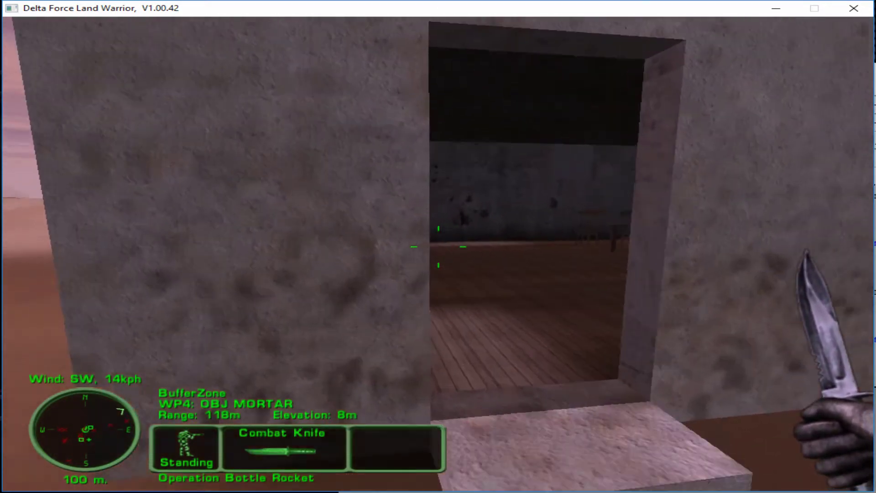
key(w)
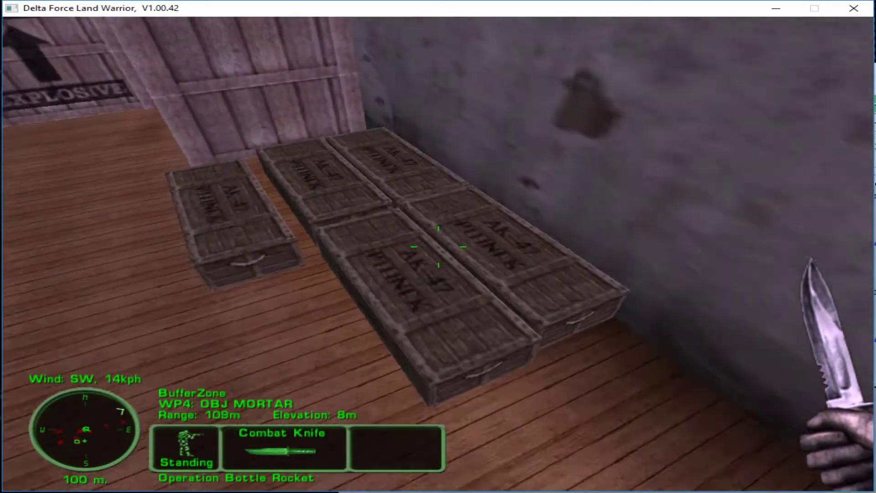
key(w)
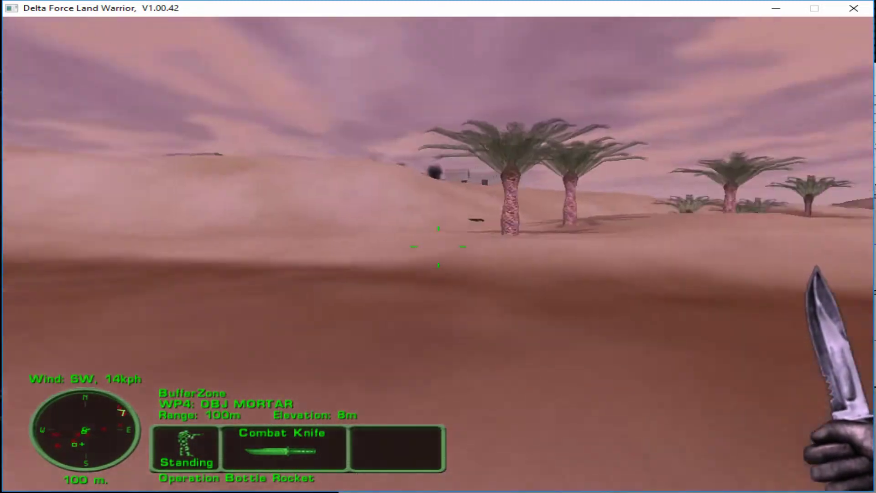
Step: Cross the dunes past the palms until 61 m from OBJ Mortar
key(w)
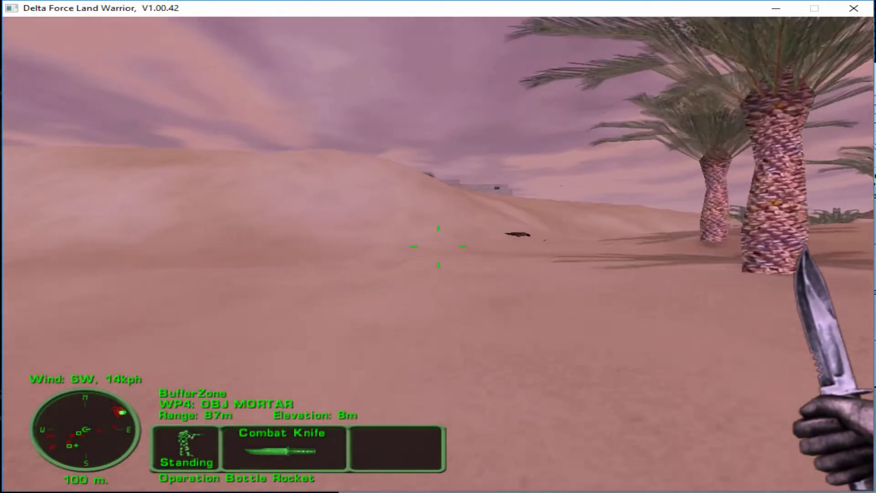
key(w)
key(w)
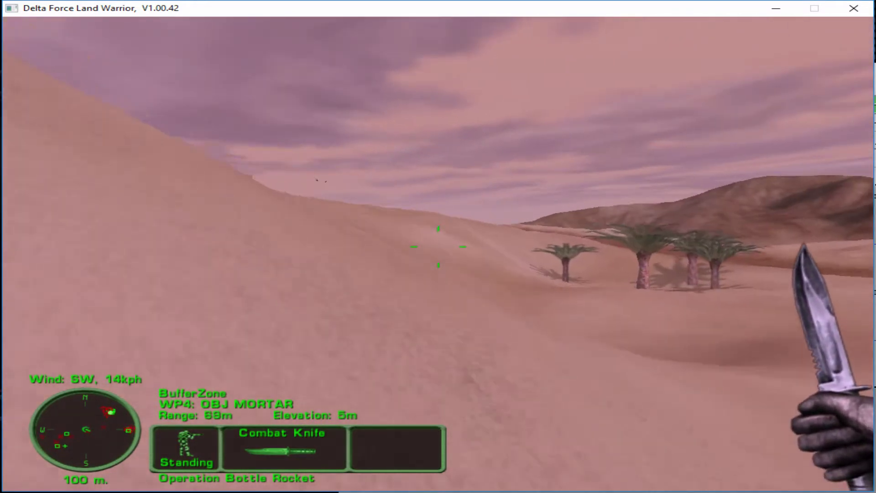
key(w)
key(w)
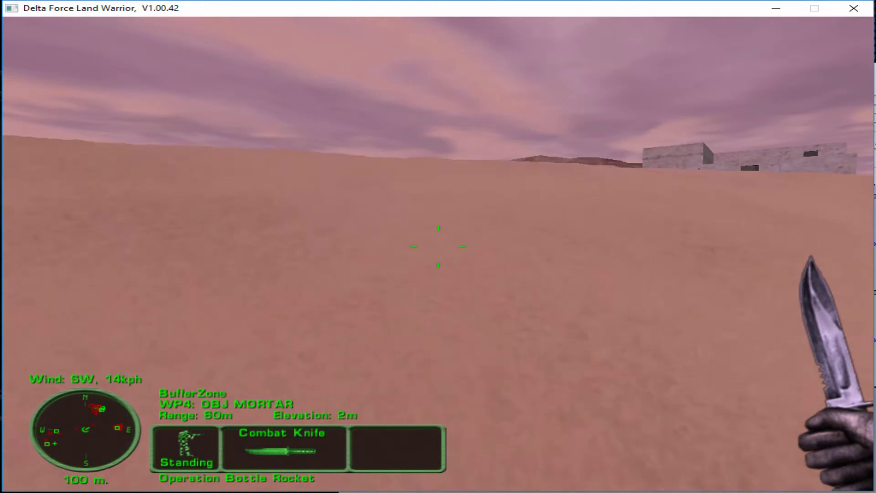
key(w)
key(w)
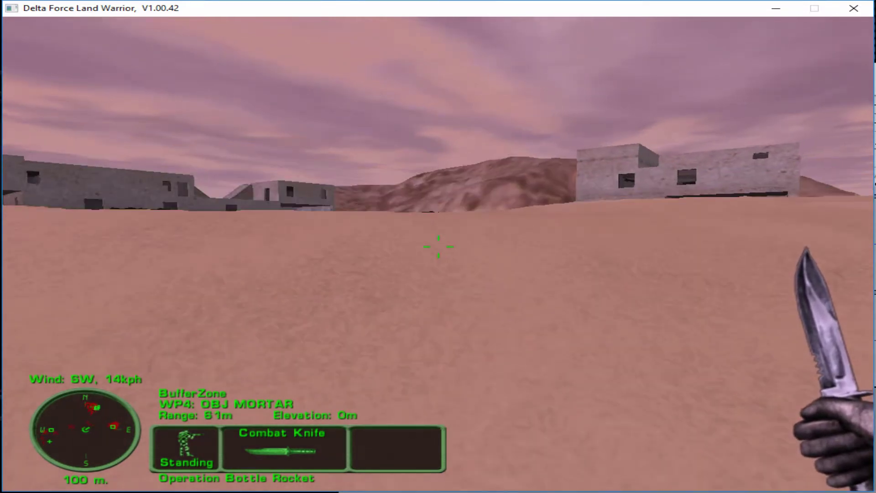
Step: Draw the M82A1 and scope the compound's building windows
key(3)
right_click(438, 247)
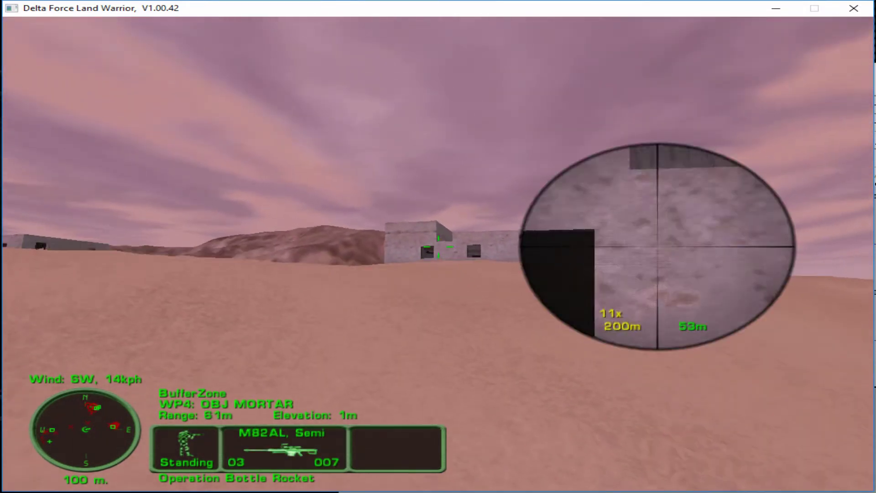
key(w)
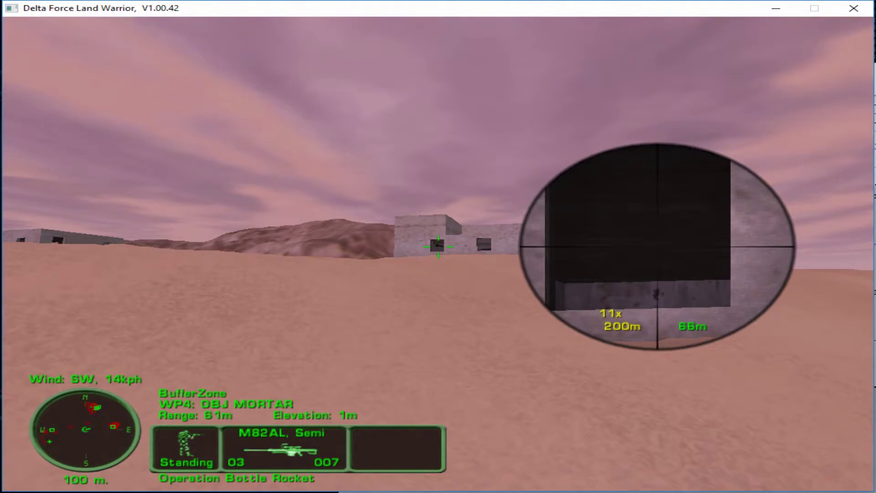
right_click(438, 246)
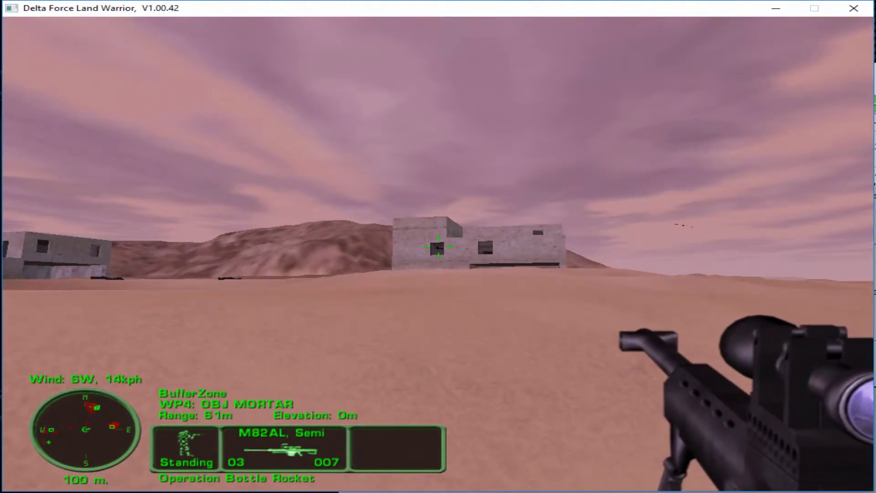
right_click(438, 246)
drag(438, 246, 438, 247)
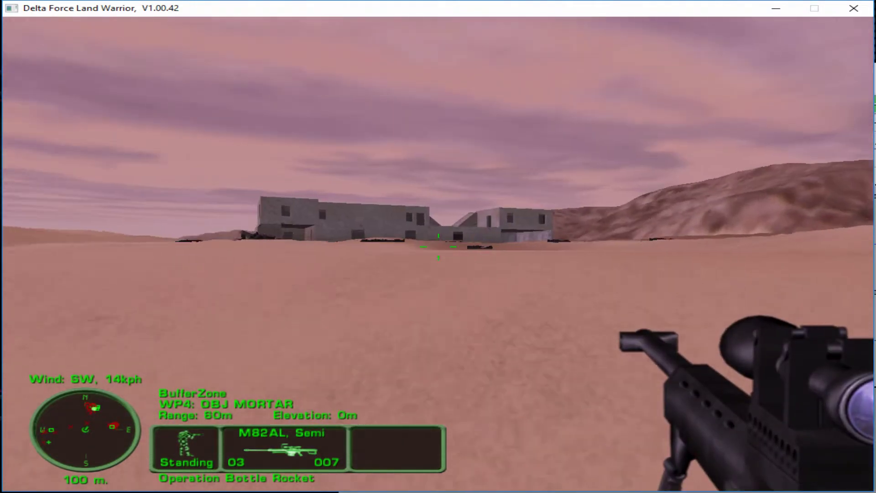
Step: Move closer, shoot the enemy soldier through the scope, and lower magnification
key(w)
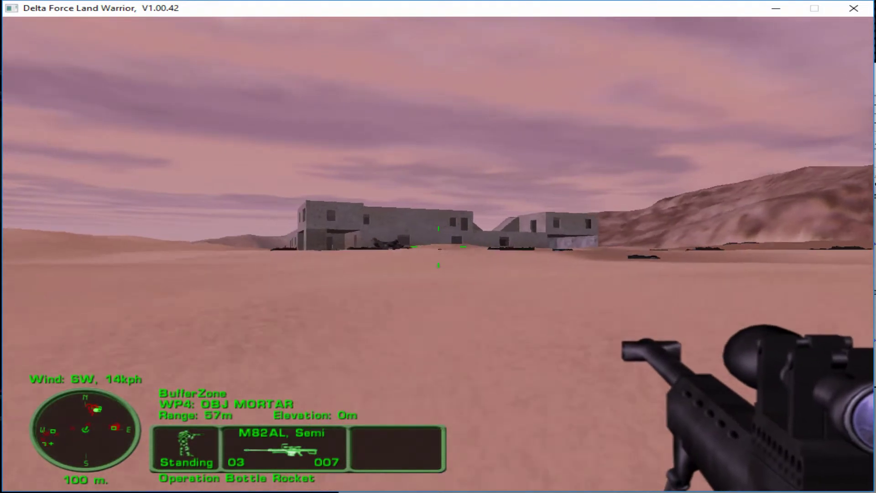
right_click(438, 247)
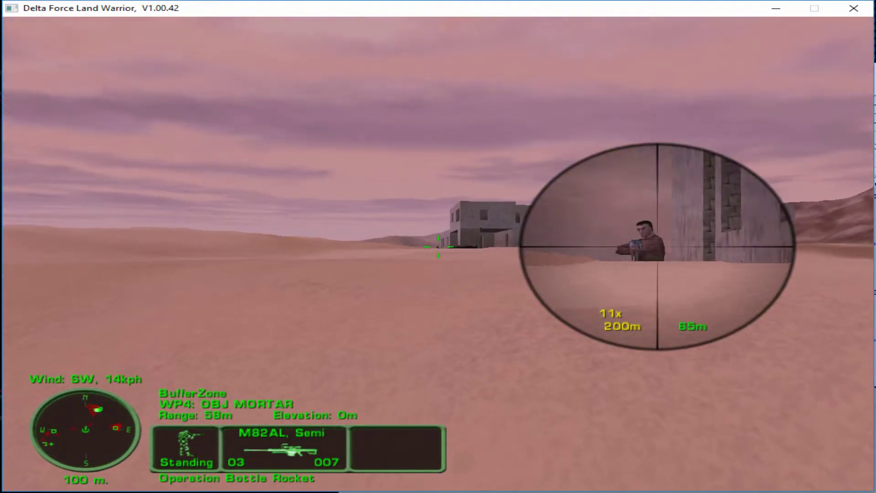
right_click(438, 247)
key(w)
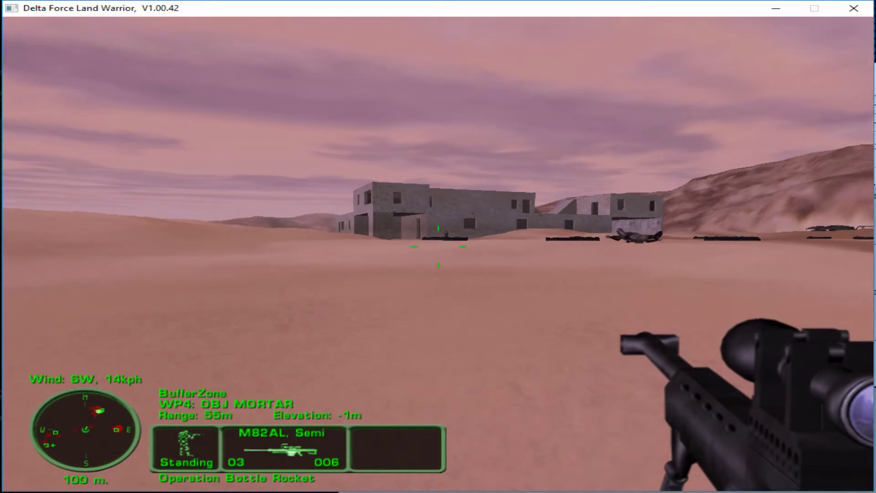
right_click(438, 247)
click(439, 247)
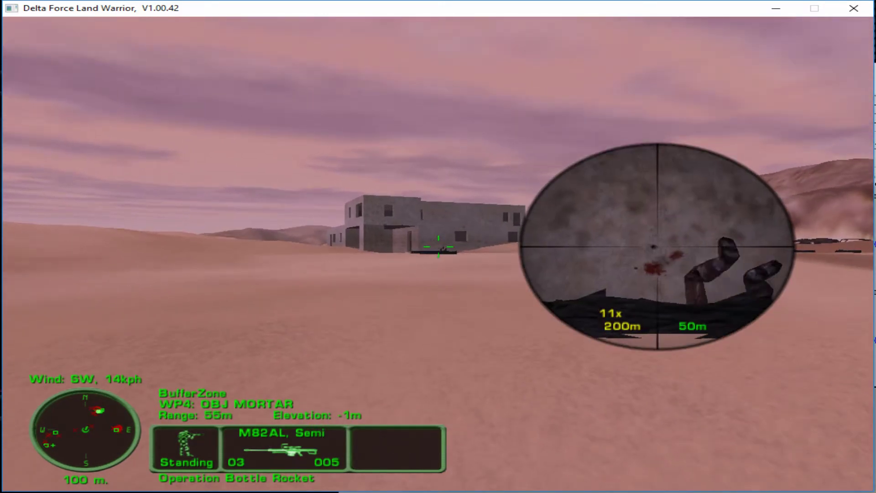
key(minus)
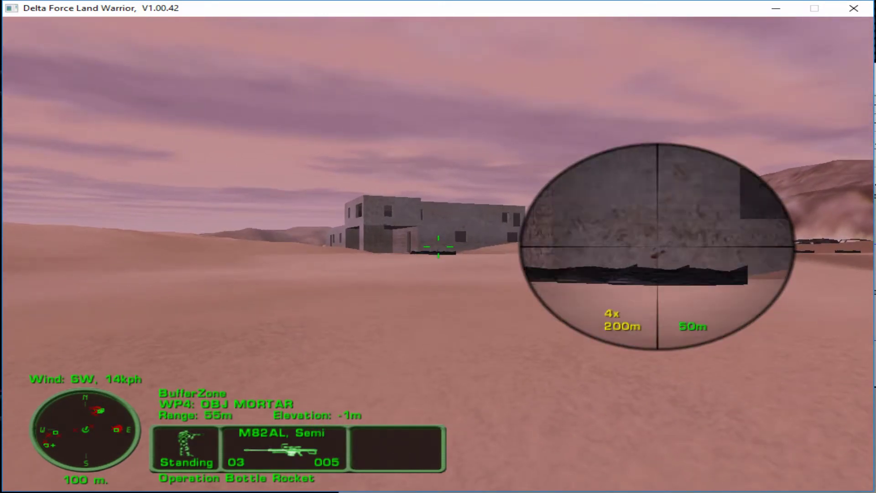
right_click(438, 246)
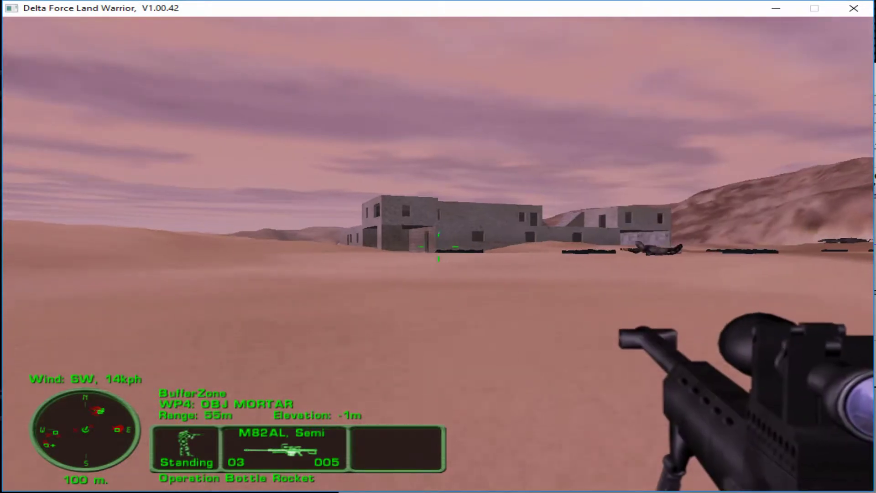
Step: Turn toward the hill and fire at the target by the far building
key(Right)
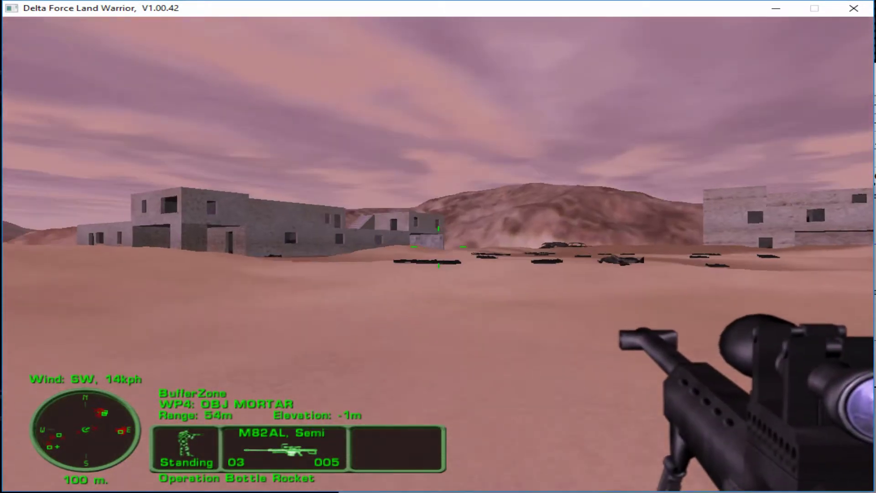
key(Right)
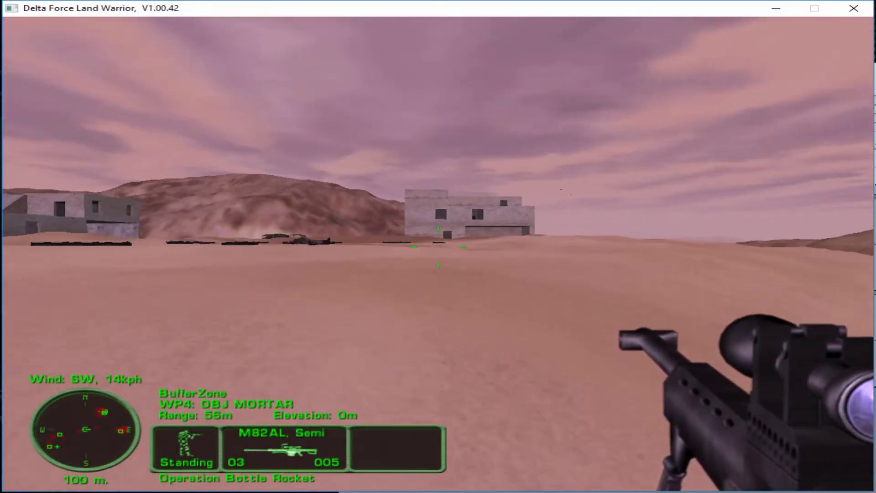
right_click(438, 246)
click(439, 246)
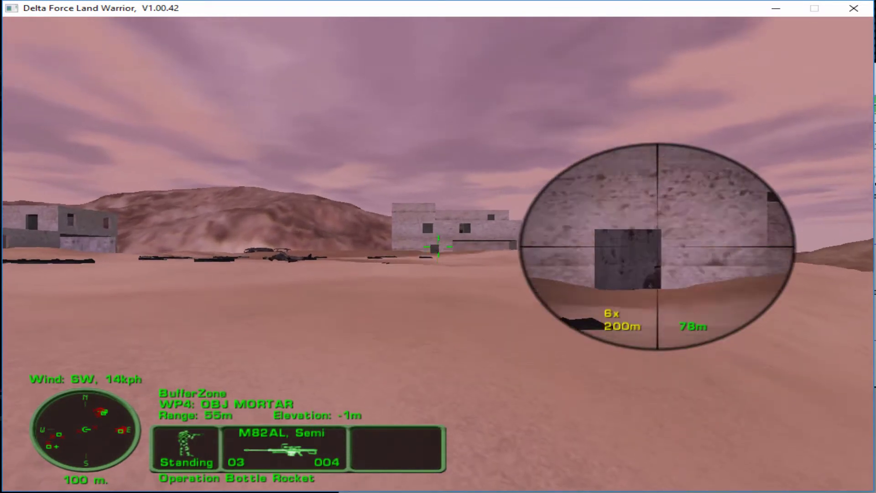
right_click(438, 247)
Step: Advance past the bodies to 29 m from OBJ Mortar
key(Left)
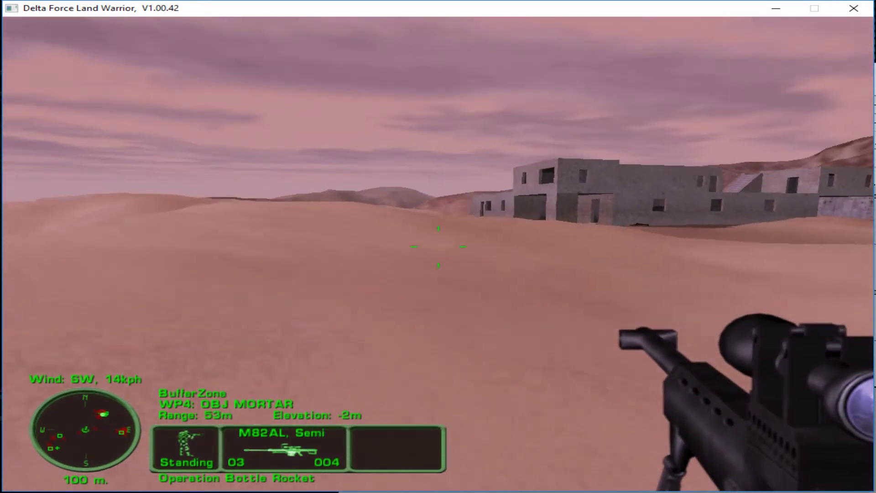
key(Right)
key(Up)
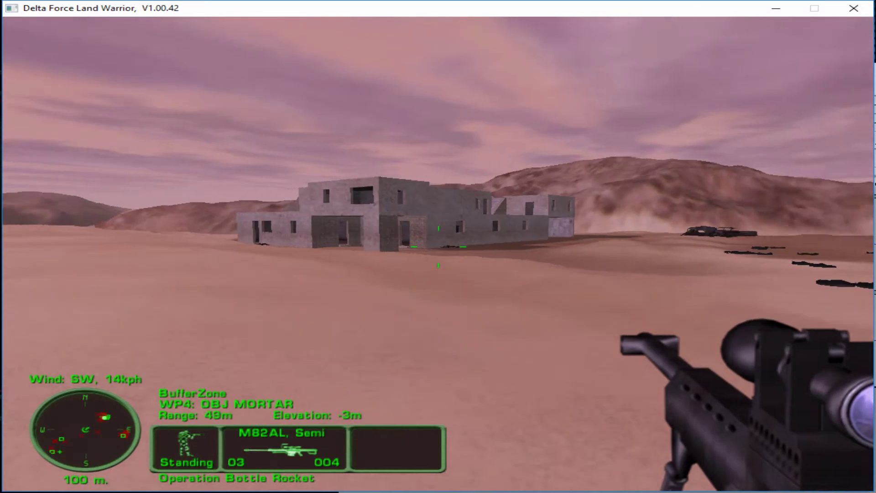
key(Right)
key(Up)
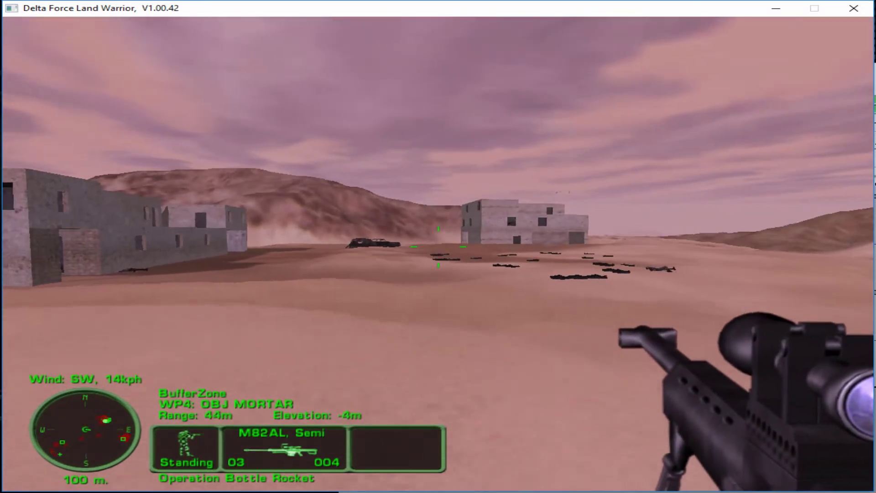
key(Up)
key(Left)
key(Right)
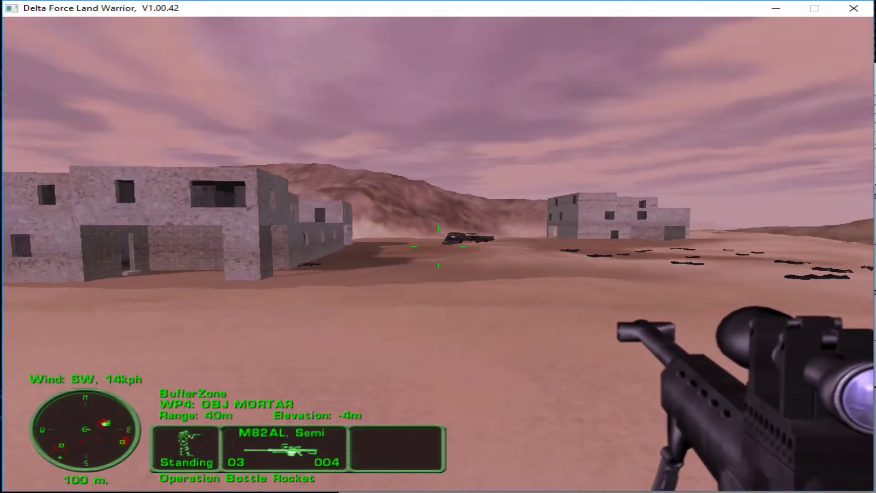
key(Right)
key(Up)
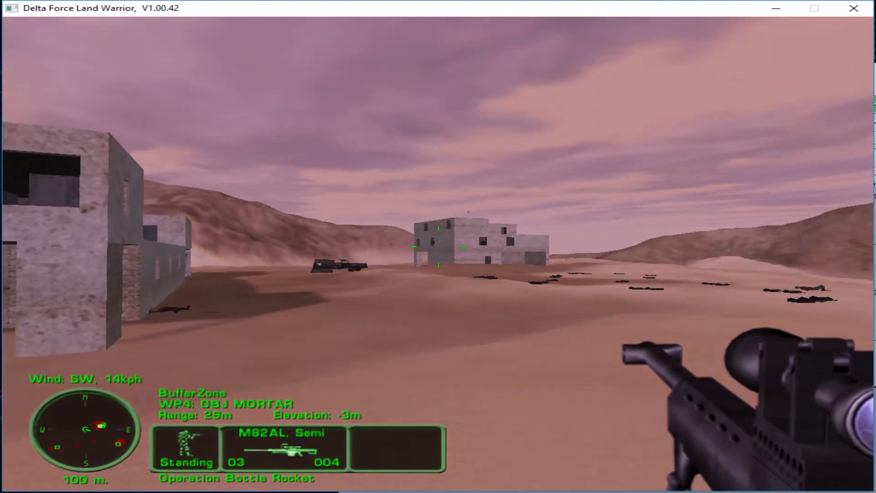
Step: Approach the near OBJ Mortar building and reach its wall
key(Up)
right_click(438, 246)
right_click(439, 247)
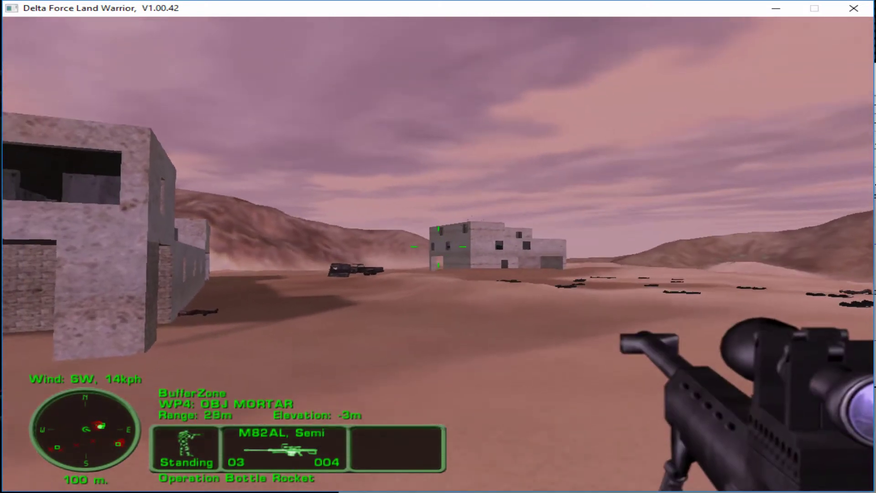
key(Up)
key(Left)
key(Up)
key(Up)
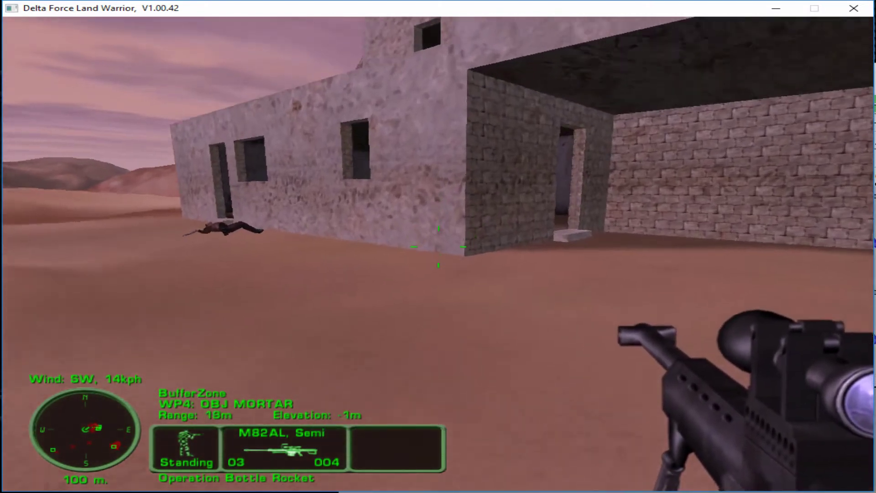
Step: Draw the Calico and go through the doorway into the building
key(2)
key(Up)
key(Left)
key(Up)
key(Up)
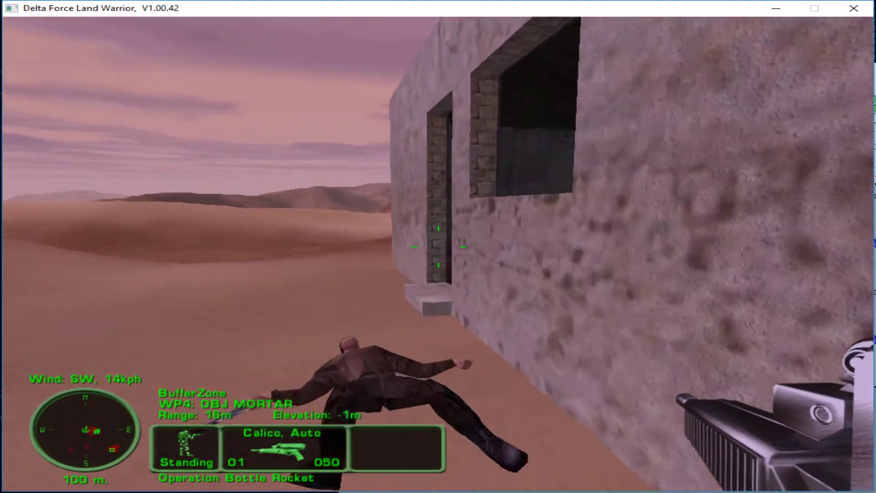
key(Up)
key(Up)
key(Up)
key(Up)
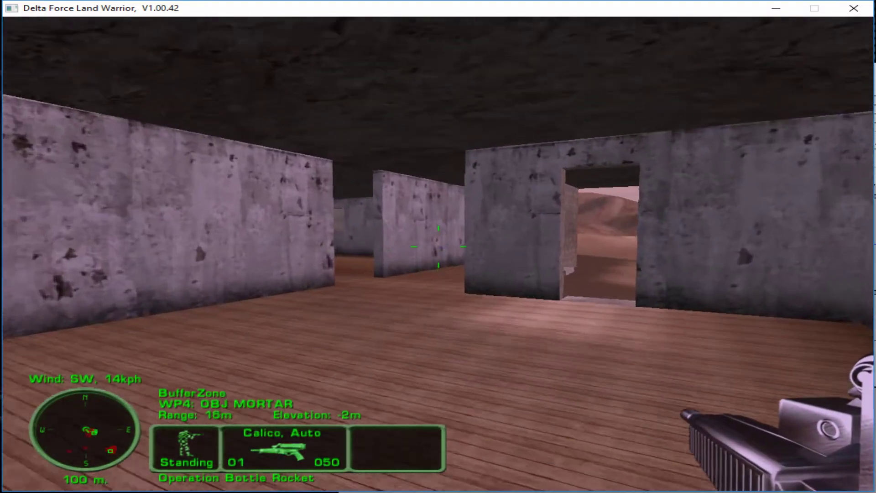
key(Up)
key(Up)
Step: Round the interior wall and shoot the enemies in the room
key(Left)
key(Right)
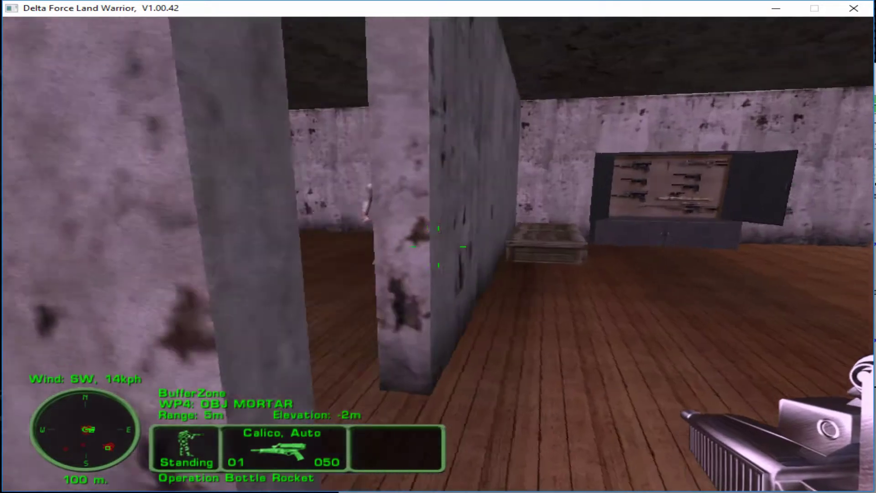
key(Up)
click(438, 247)
click(438, 246)
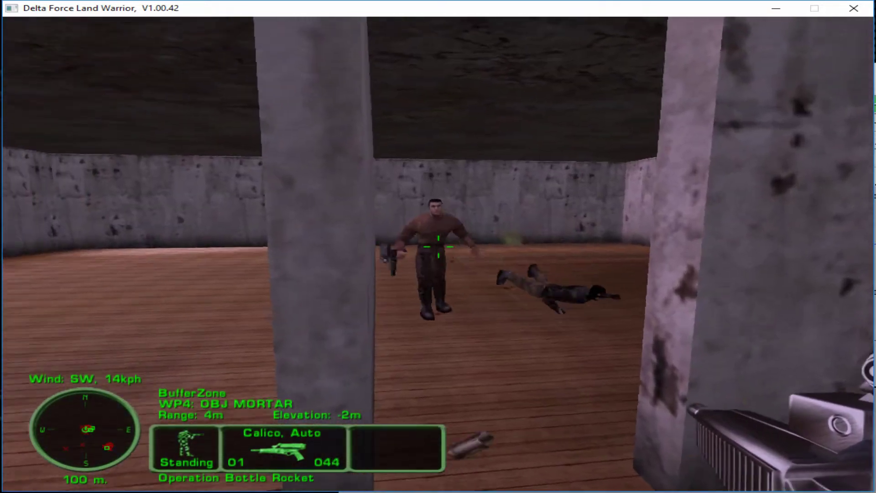
Step: Restock at the weapons cabinet with Request Weapons, refilling the Calico to 100 rounds
key(Up)
key(Left)
key(Left)
key(Up)
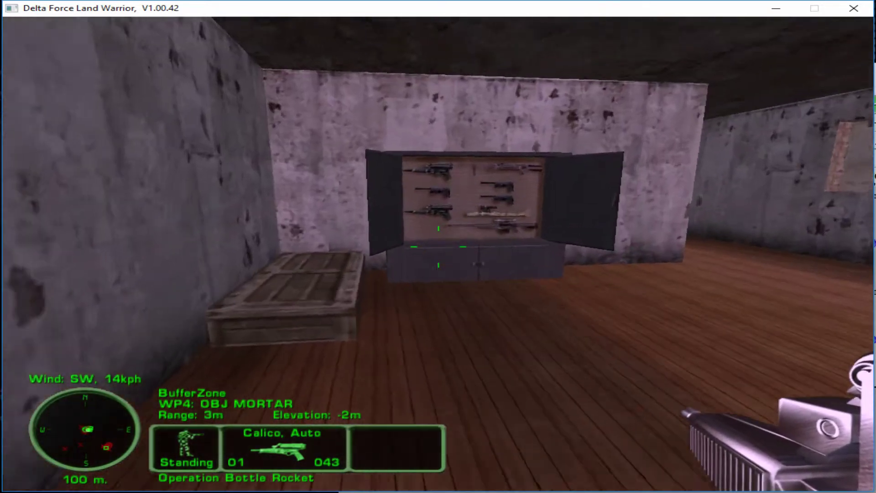
key(Up)
key(Up)
key(Up)
key(Escape)
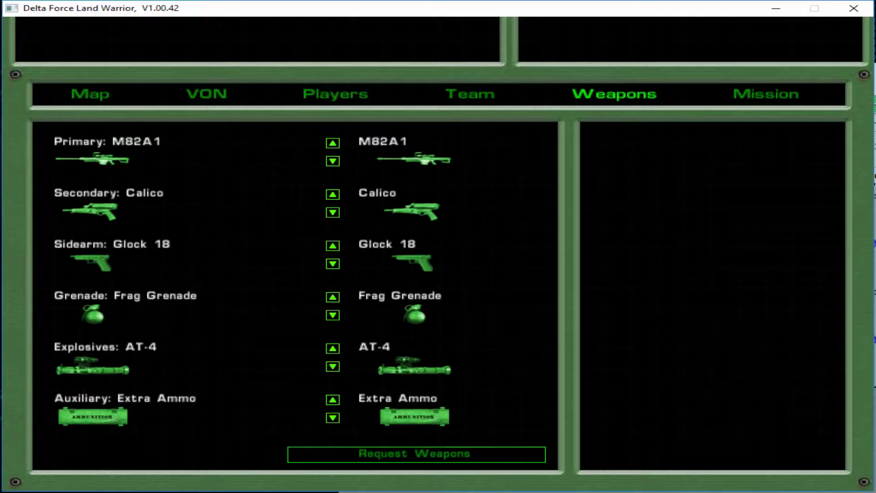
click(410, 457)
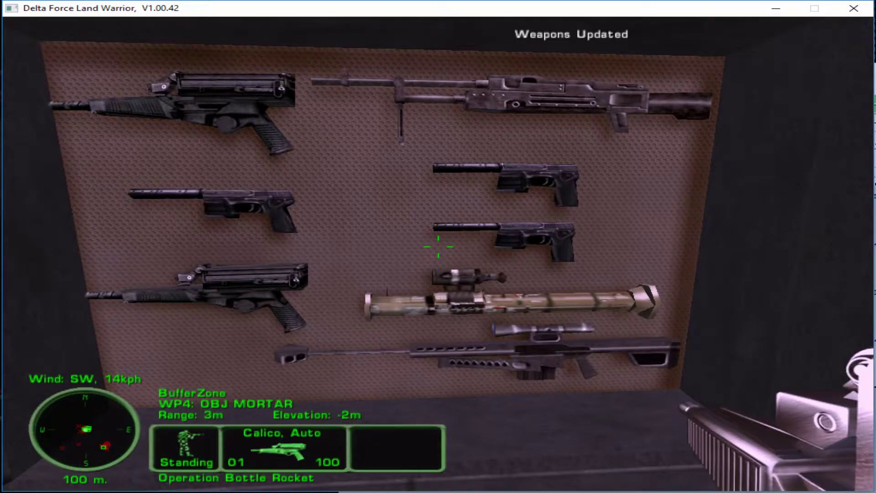
Step: Walk back through the rooms and climb out the window facing the desert
key(Right)
key(Right)
key(Right)
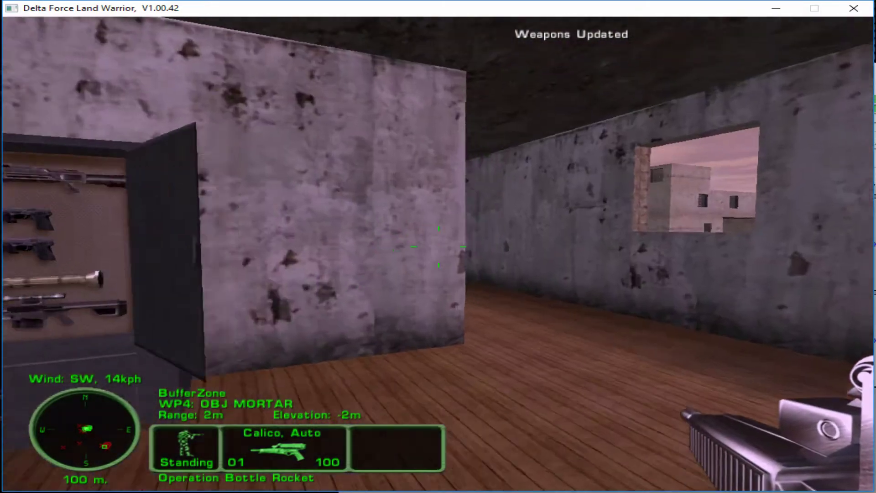
key(Up)
key(Up)
key(Up)
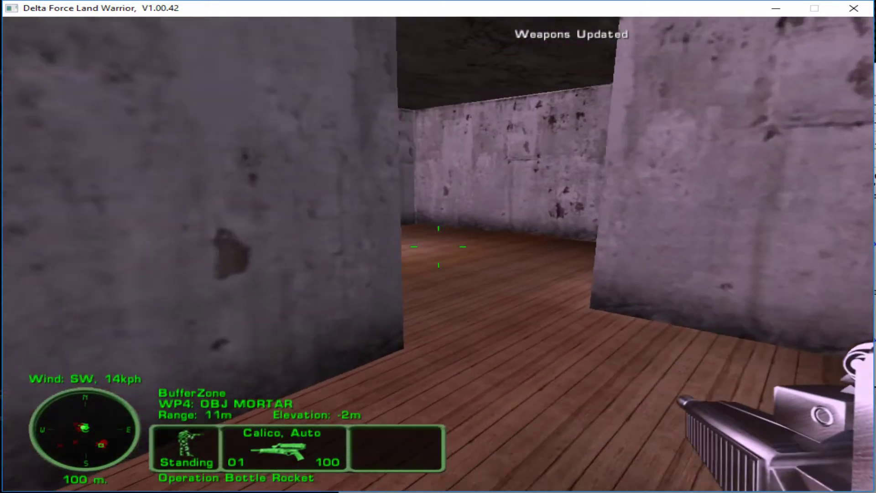
key(Up)
key(Up)
key(Up)
key(Up)
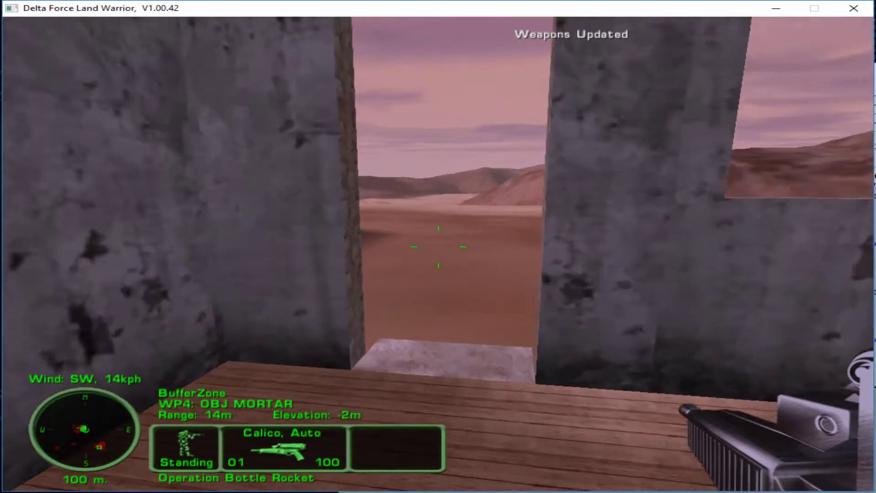
key(Up)
key(Up)
key(Left)
key(Left)
key(Right)
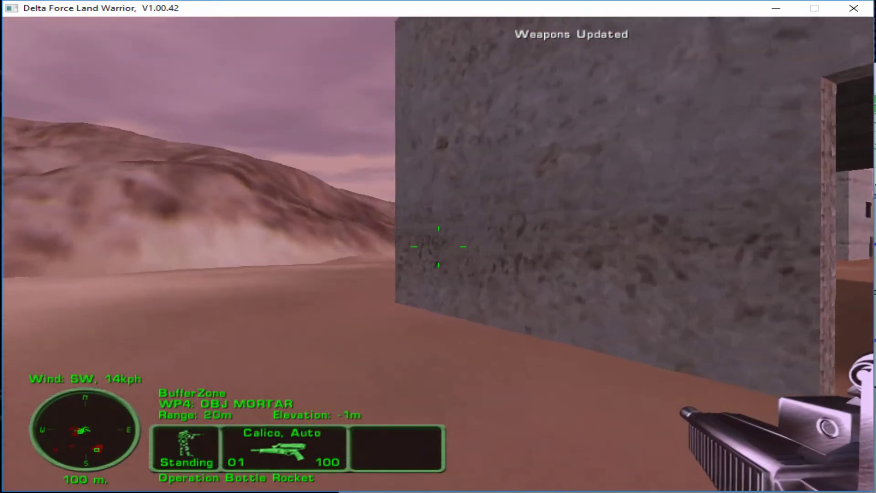
Step: Move past the wall and the wrecked vehicle toward the tall building
key(Left)
key(Left)
key(Up)
key(Up)
key(2)
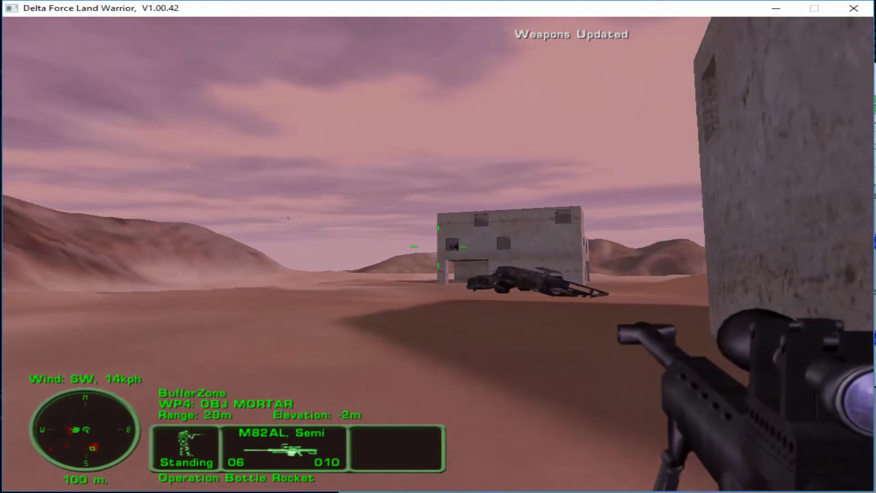
key(Up)
key(Up)
key(Left)
key(1)
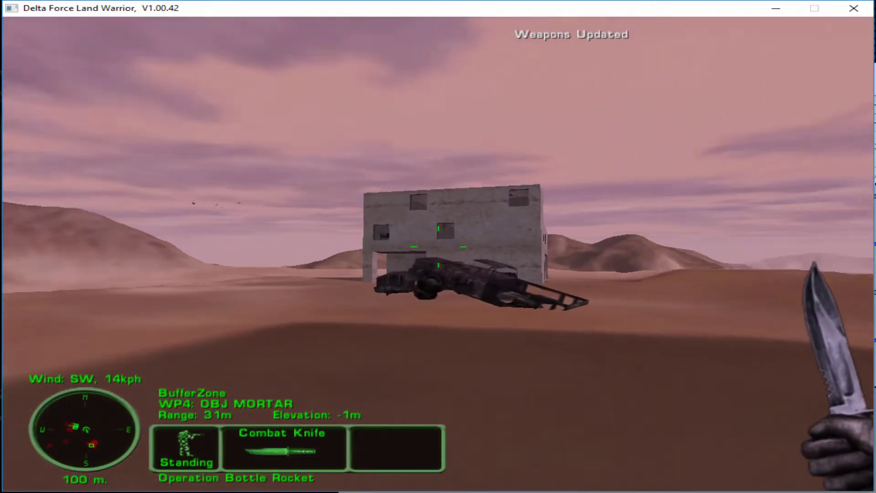
key(Up)
key(Up)
key(Up)
key(Up)
key(Up)
key(Up)
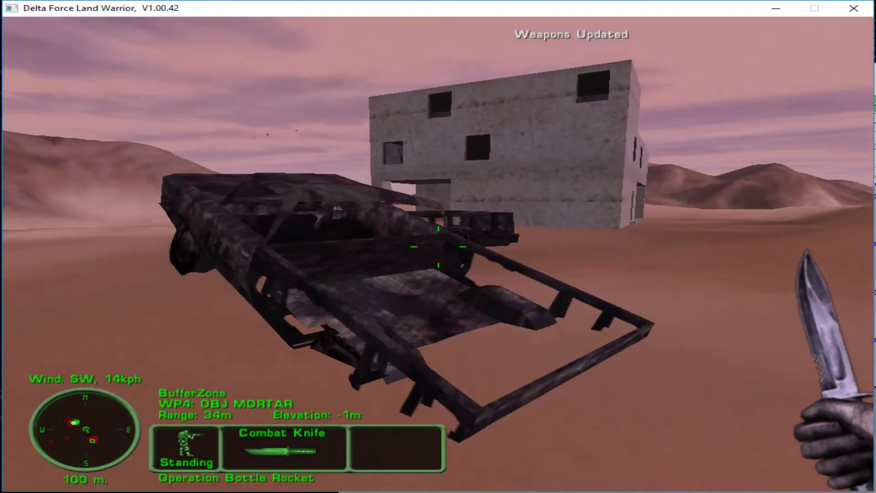
key(Up)
key(Up)
key(Up)
key(Up)
key(Up)
key(Up)
Step: With a frag grenade drawn, throw it into the building's upper window
key(5)
key(Up)
key(Up)
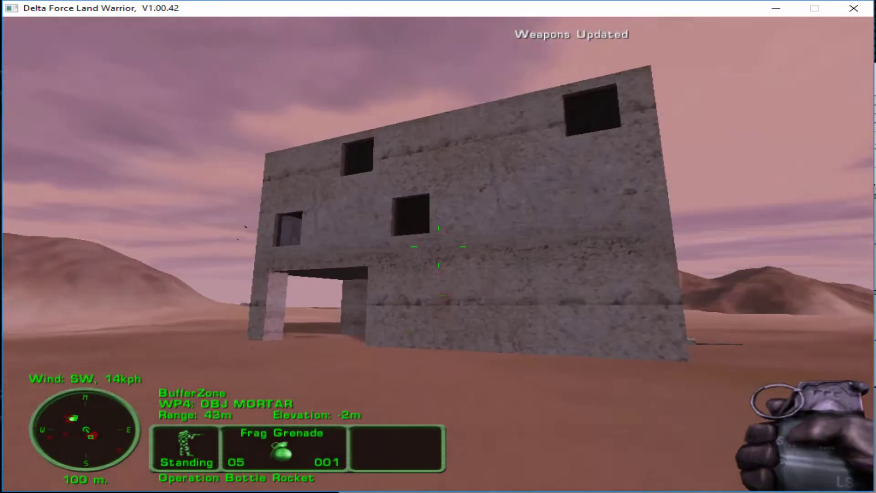
key(Up)
key(Up)
key(Page_Up)
key(Up)
key(Up)
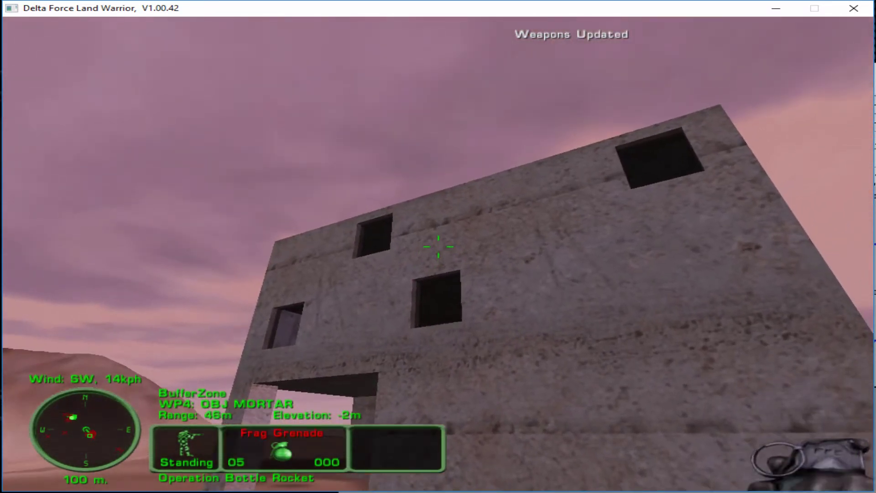
click(438, 247)
Step: Advance along the building wall after the blast and switch to the Calico
key(Up)
key(Up)
key(Up)
key(Up)
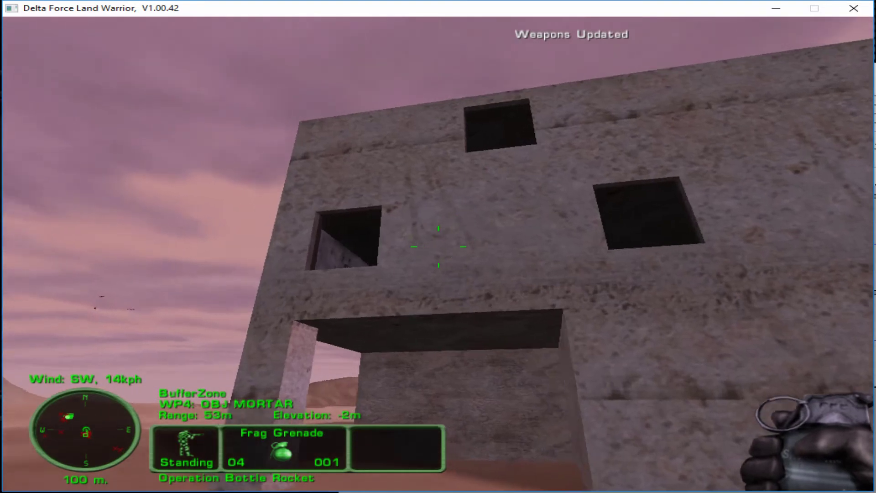
key(Up)
key(Up)
key(Page_Down)
key(Up)
key(Up)
key(Up)
key(Up)
key(Up)
key(Up)
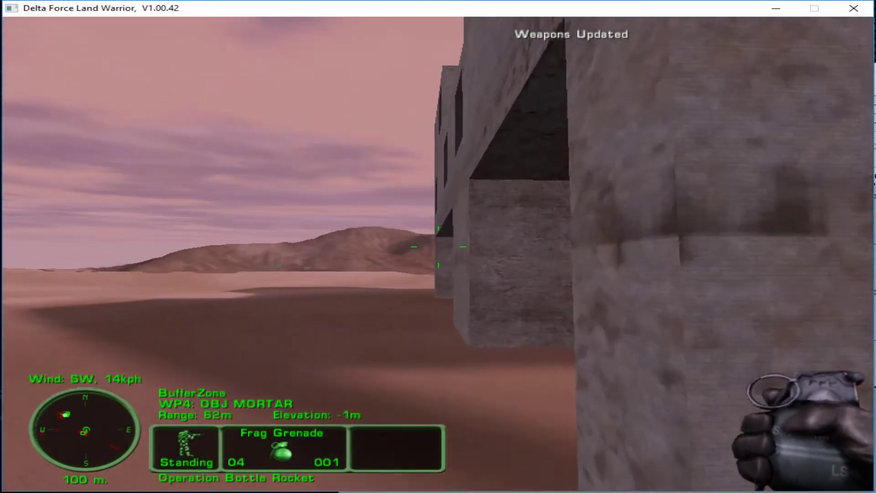
key(Up)
key(Up)
key(3)
key(Right)
key(Right)
key(Right)
key(Right)
key(Up)
key(Up)
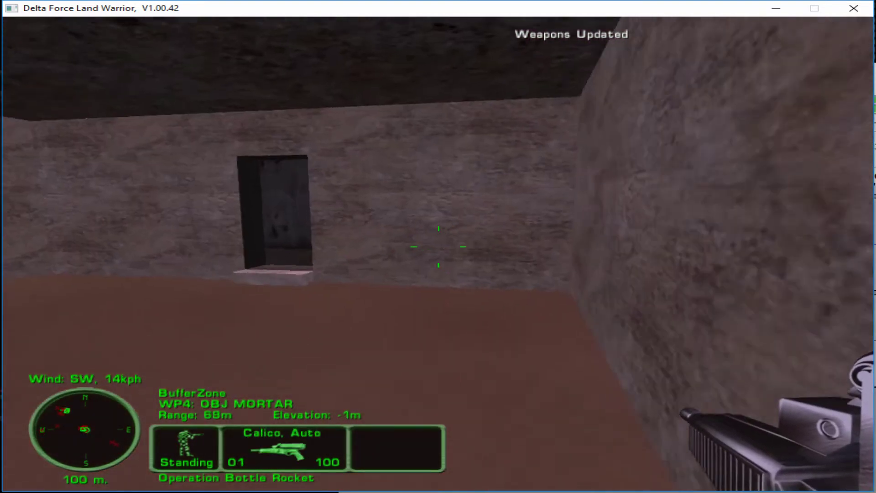
Step: Enter the dark room and move through the rooms past the body to the corner
key(Up)
key(Up)
key(Up)
key(Up)
key(Up)
key(Up)
key(Left)
key(Left)
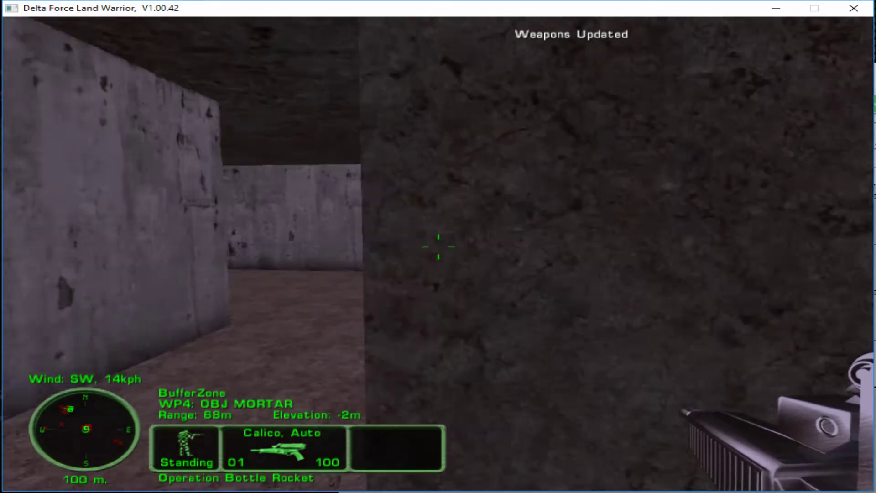
key(Up)
key(Up)
key(Left)
key(Left)
key(Left)
key(Left)
key(Up)
key(Up)
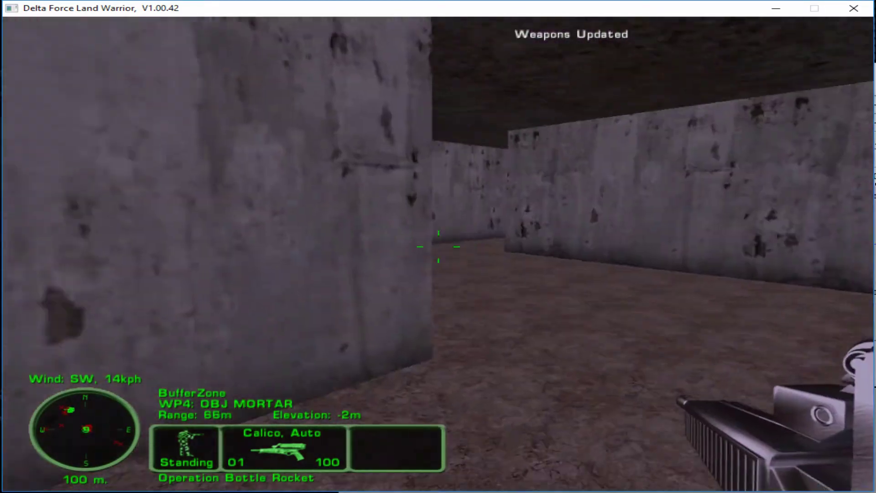
key(Up)
key(Up)
key(Left)
key(Left)
key(Up)
key(Up)
key(Right)
key(Right)
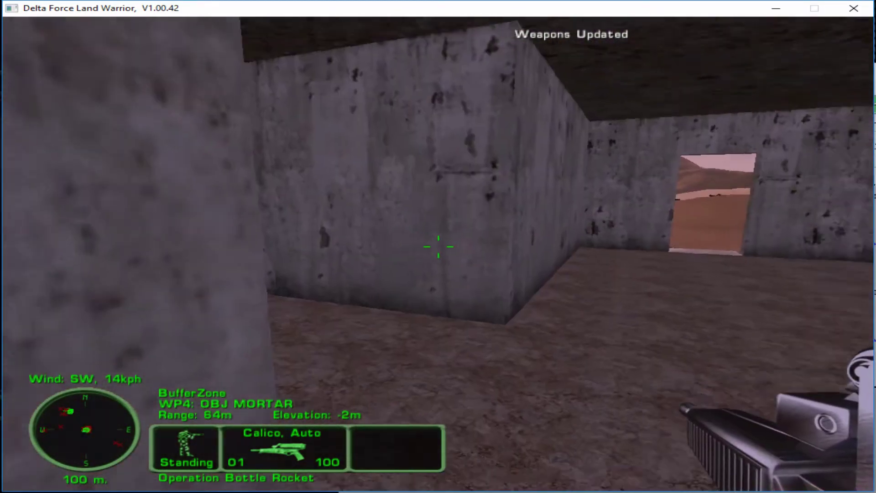
key(Up)
key(Up)
key(Up)
key(Up)
key(Left)
key(Left)
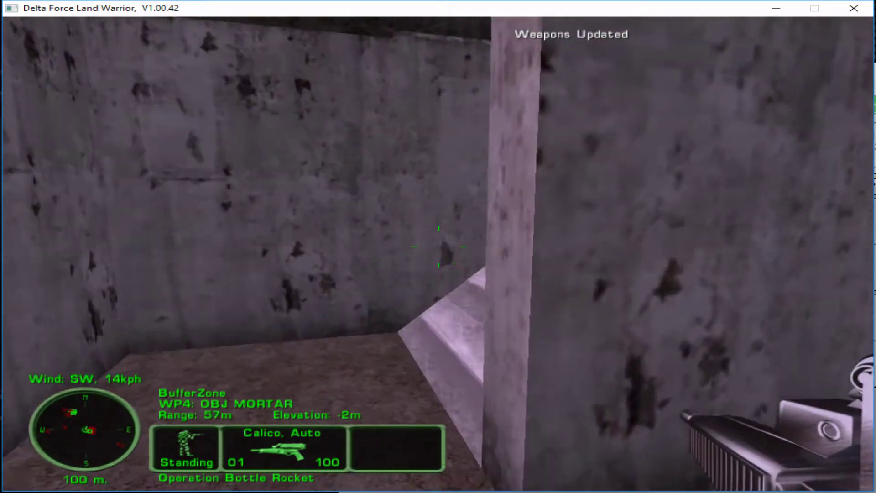
key(Left)
key(Left)
key(Up)
key(Up)
key(Up)
key(Up)
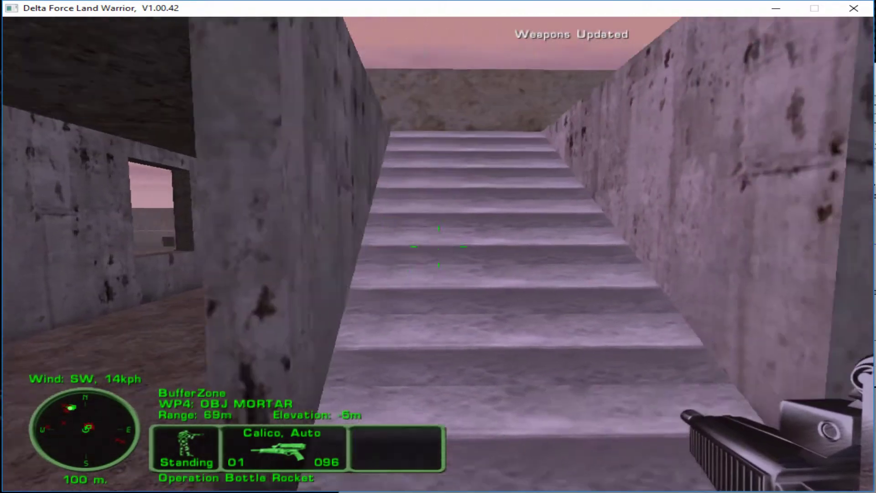
Step: Climb the staircase, pass through the doorway, and look down at the two dropped rifles
key(Up)
key(Up)
key(Up)
key(Up)
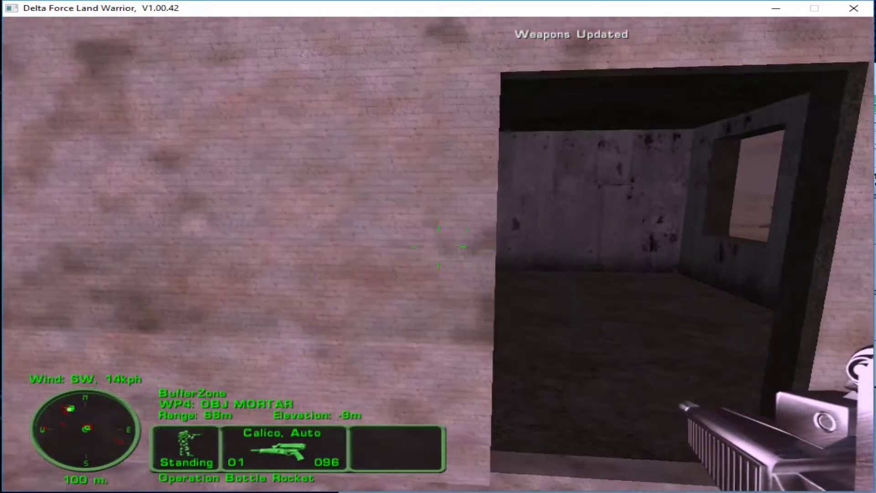
key(Up)
key(Up)
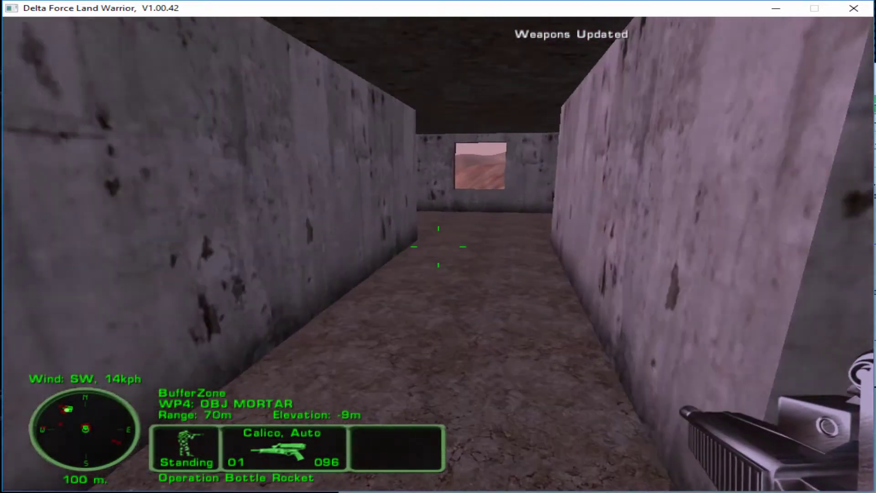
key(Right)
key(Right)
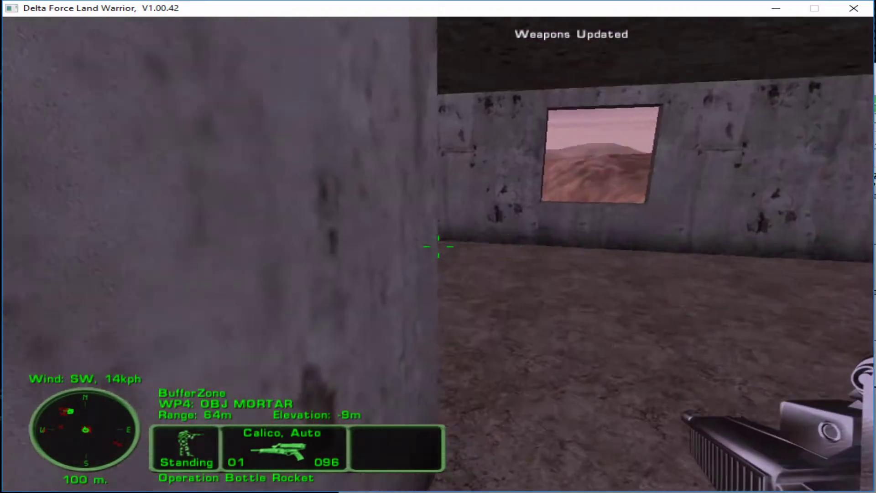
key(Left)
key(Left)
key(Left)
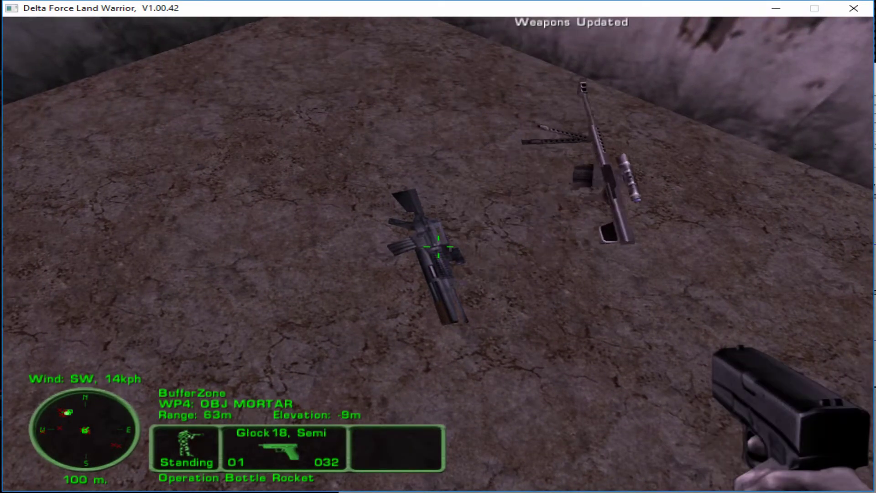
Step: Pick up the M4MK, set it to semi-automatic, and step onto the rooftop
key(e)
key(Left)
key(Left)
key(Left)
key(Left)
key(Left)
key(Left)
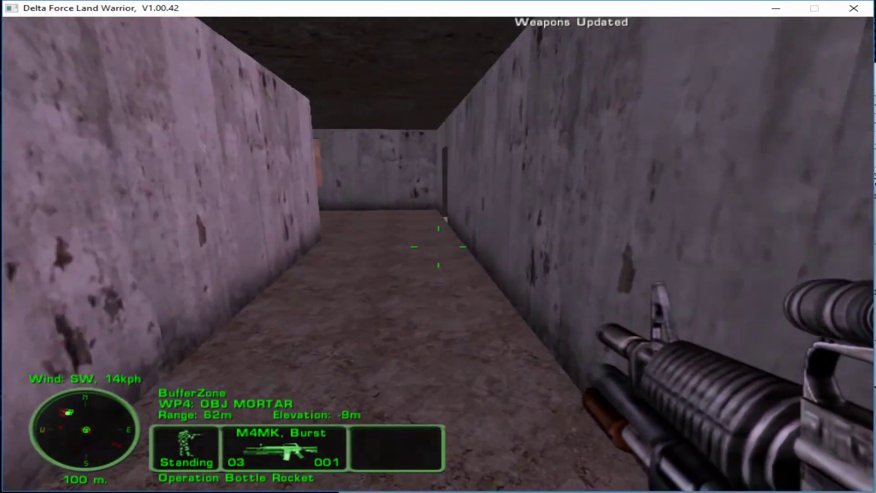
key(Right)
key(Right)
key(Right)
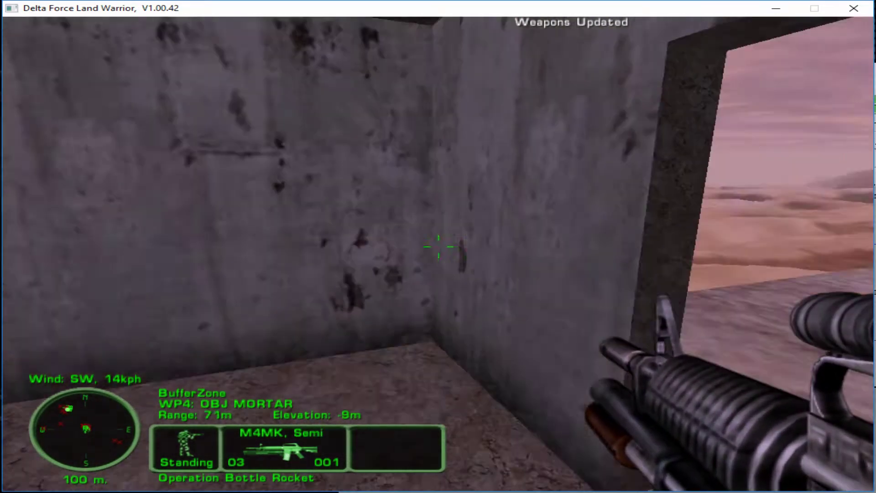
key(Up)
key(Up)
key(Up)
key(Up)
key(Up)
key(Left)
key(Left)
key(Left)
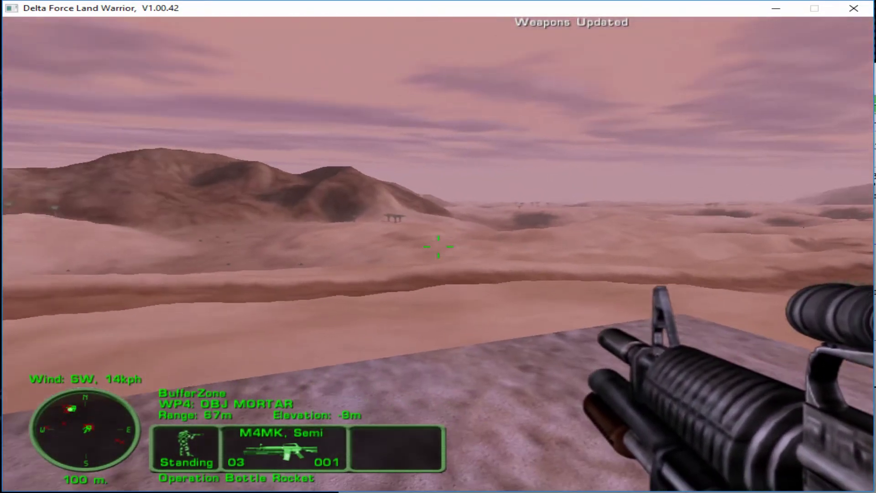
key(Up)
key(Up)
Step: Draw the combat knife and turn to face the other building
key(2)
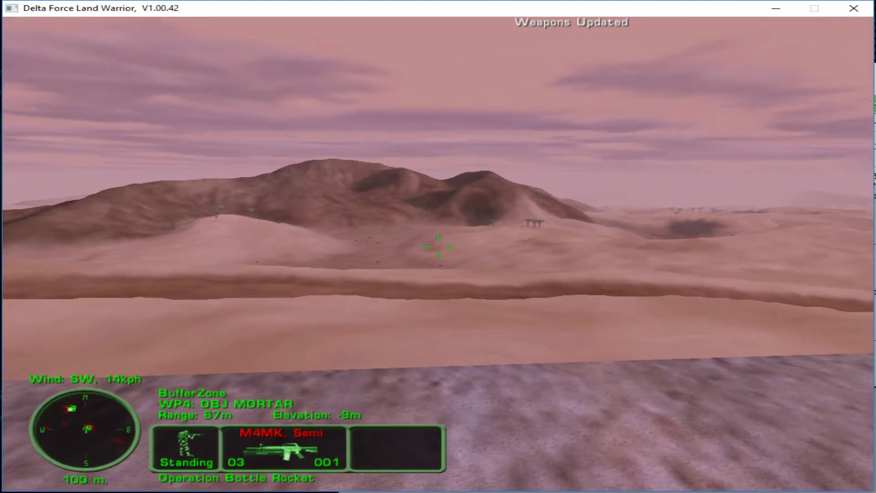
key(Right)
key(Right)
key(Right)
key(Right)
key(Right)
key(Right)
key(Right)
key(Right)
key(Right)
key(1)
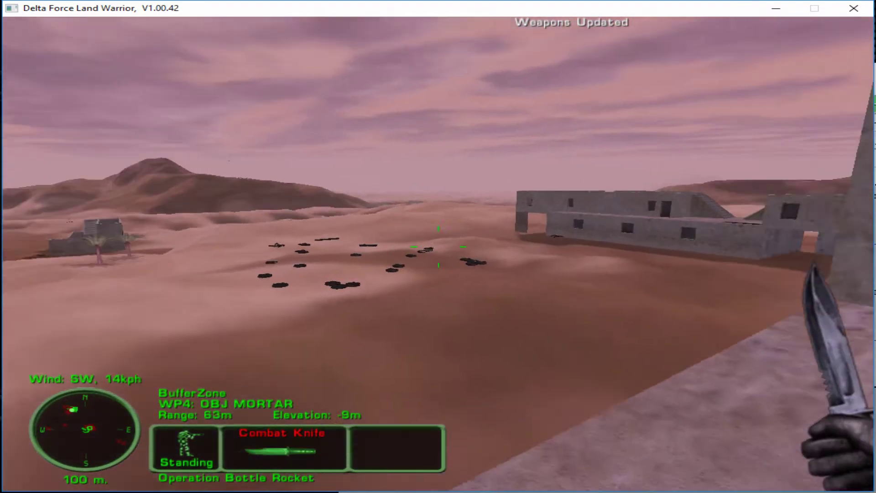
key(Left)
key(Left)
key(Left)
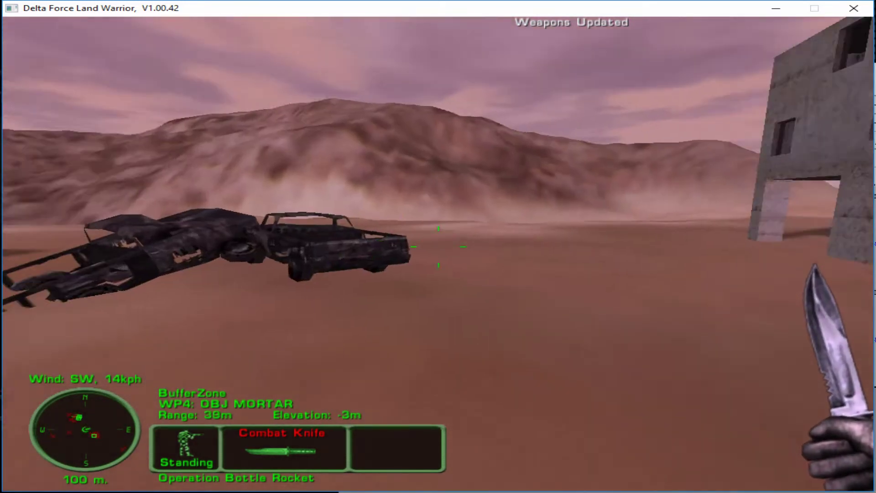
Step: Walk past the wrecked cars and through the passage into the second building
key(Left)
key(Left)
key(Left)
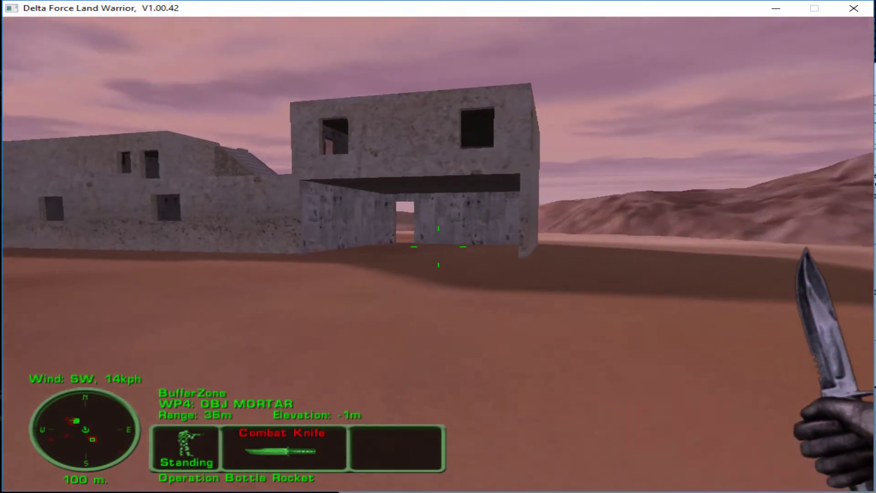
key(Up)
key(Up)
key(Up)
key(Up)
key(Up)
key(Up)
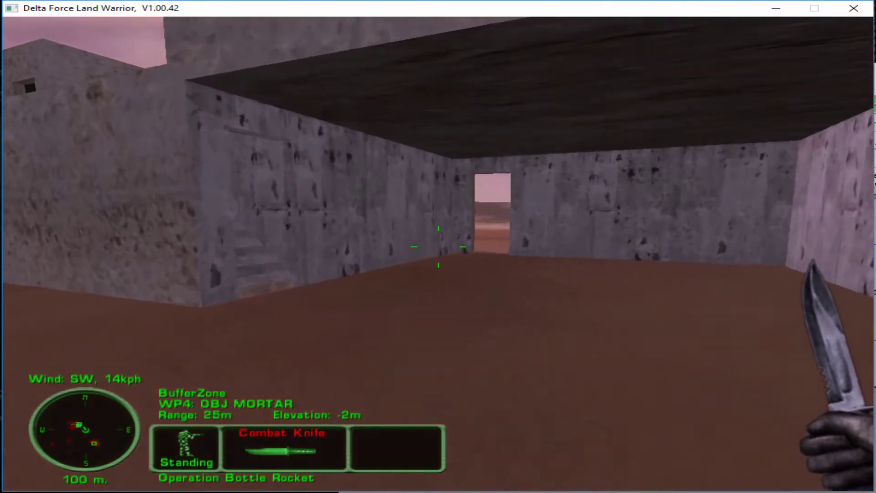
key(Up)
key(Up)
key(Left)
key(Left)
key(Right)
key(Right)
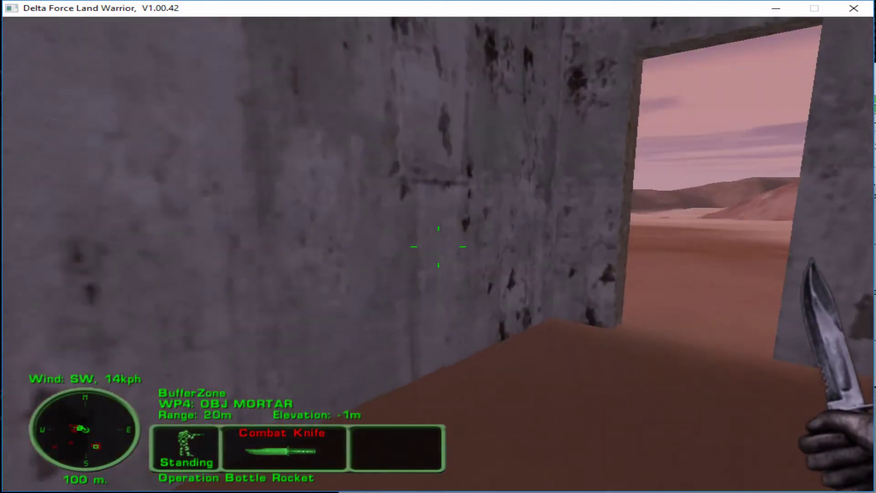
key(Up)
key(Up)
key(Right)
key(Right)
key(Up)
key(Up)
key(Up)
key(Up)
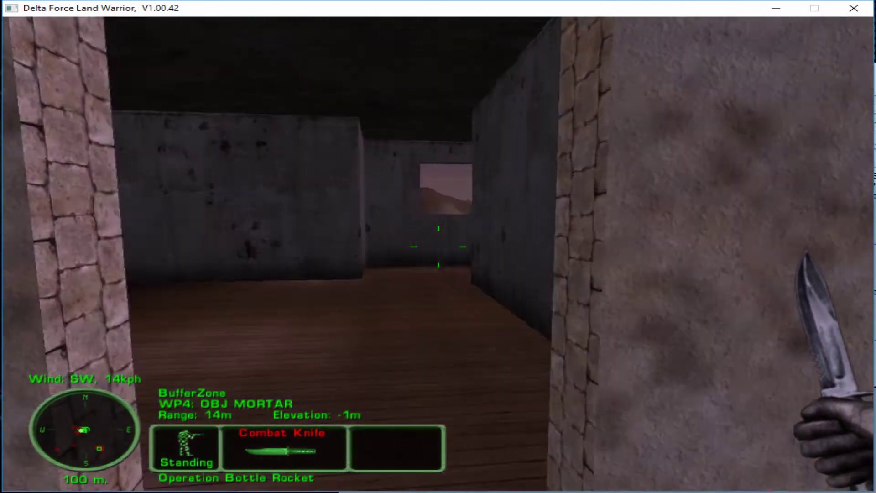
key(Up)
key(Up)
Step: Move through the interior rooms, along the walls and past the crate
key(Right)
key(Right)
key(Left)
key(Left)
key(Up)
key(Up)
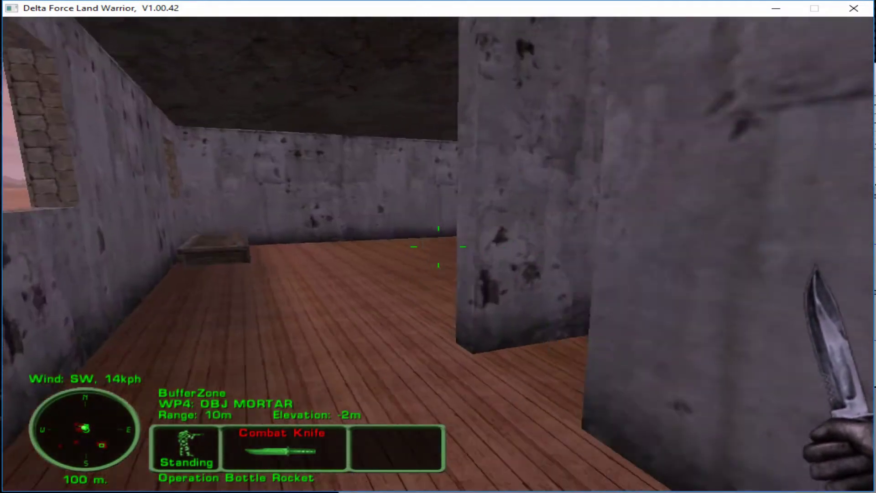
key(Up)
key(Up)
key(Left)
key(Left)
key(Up)
key(Up)
key(Up)
key(Up)
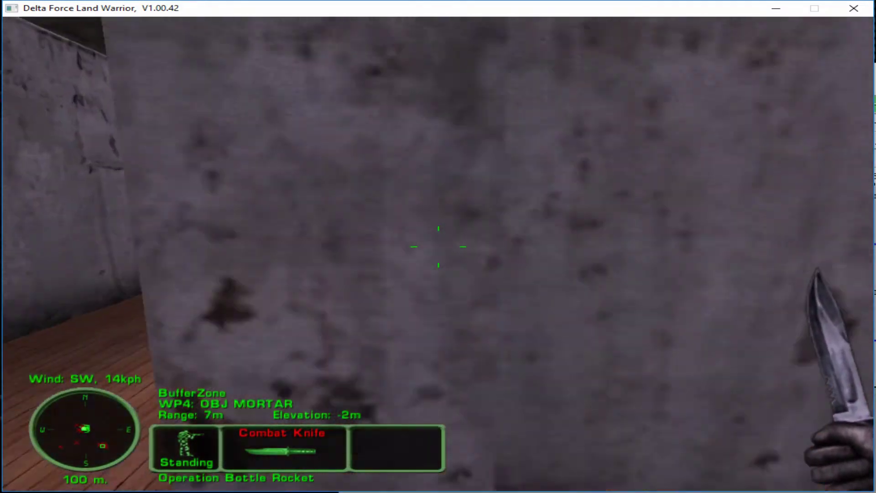
key(Right)
key(Right)
key(Up)
key(Up)
key(Up)
key(Up)
key(Right)
key(Right)
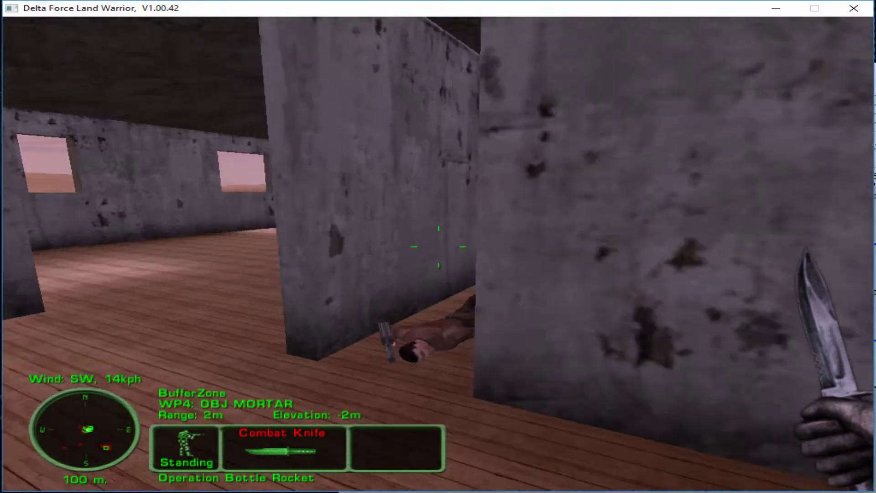
key(Left)
key(Left)
key(Left)
key(Left)
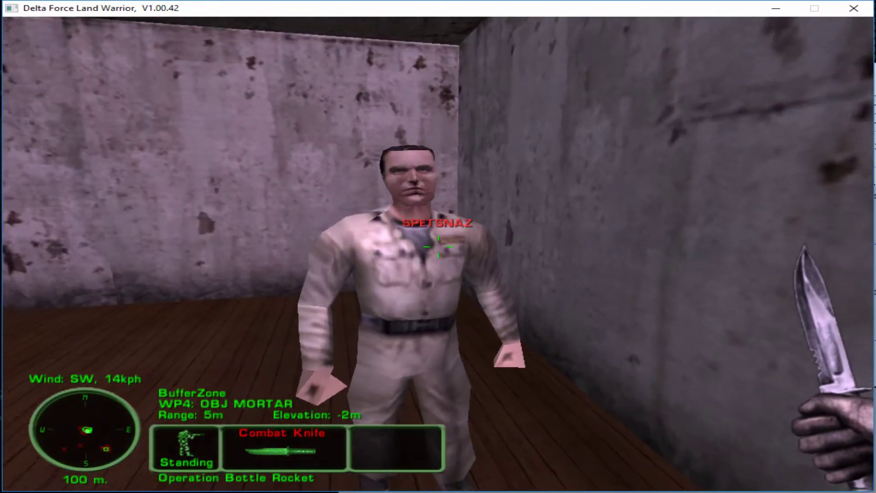
Step: Reach the man so the objective advances to WP5: CP BRAVO
key(Up)
key(Up)
key(Down)
key(Down)
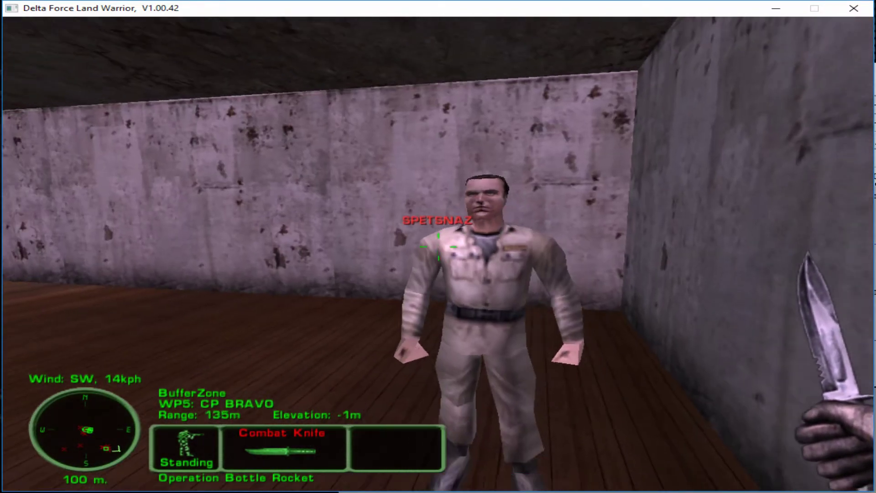
key(Right)
key(Right)
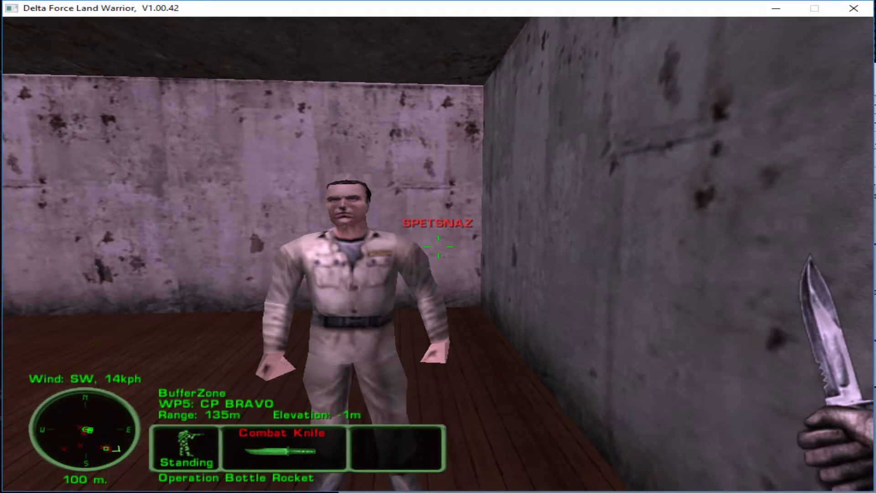
key(2)
key(1)
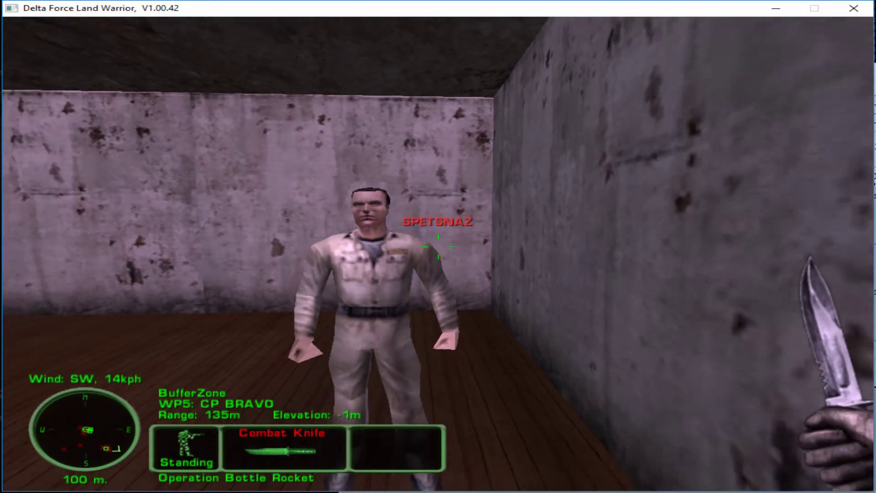
key(Down)
key(Down)
Step: Head back through the rooms and out of the building toward the desert
key(Left)
key(Left)
key(Left)
key(Left)
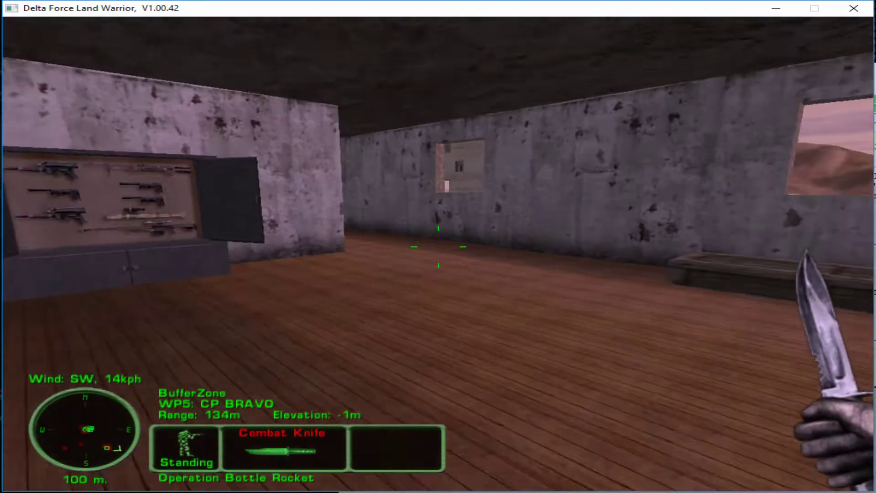
key(Up)
key(Up)
key(Up)
key(Up)
key(Up)
key(Up)
key(Up)
key(Up)
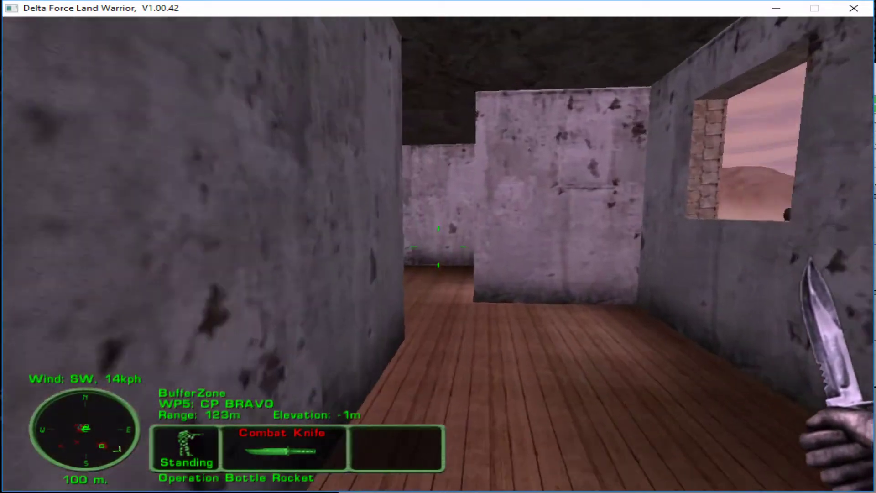
key(Up)
key(Up)
key(Up)
key(Up)
key(Up)
key(Up)
key(Up)
key(Up)
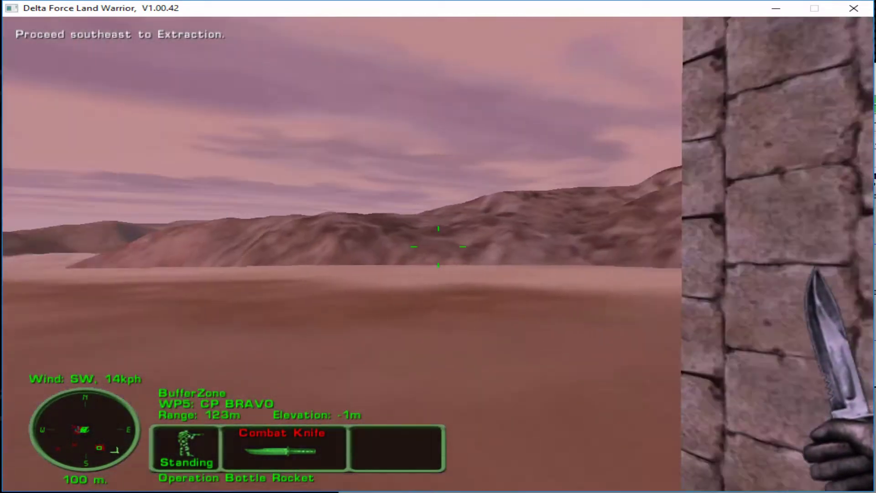
Step: Leave the building and advance southeast into the open desert
key(Right)
key(Right)
key(Up)
key(Up)
key(Up)
key(Up)
key(Up)
key(Up)
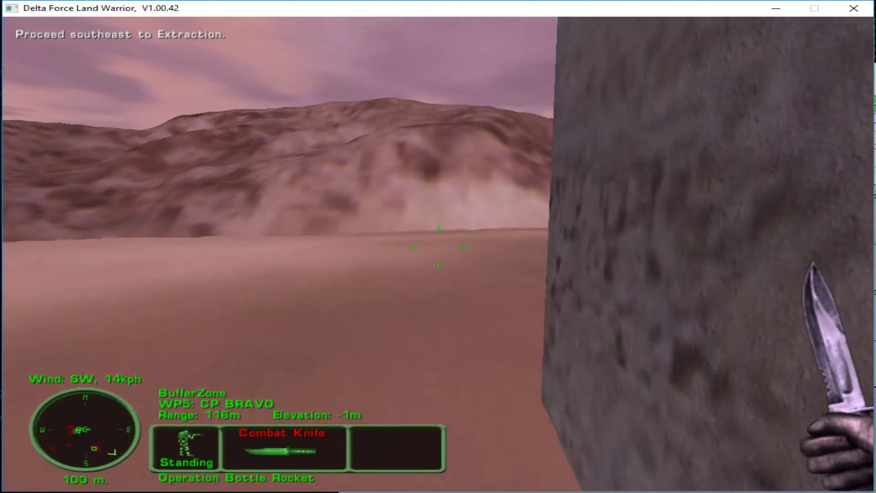
key(Up)
key(Up)
key(Left)
key(Left)
key(Up)
key(Up)
key(Up)
key(Up)
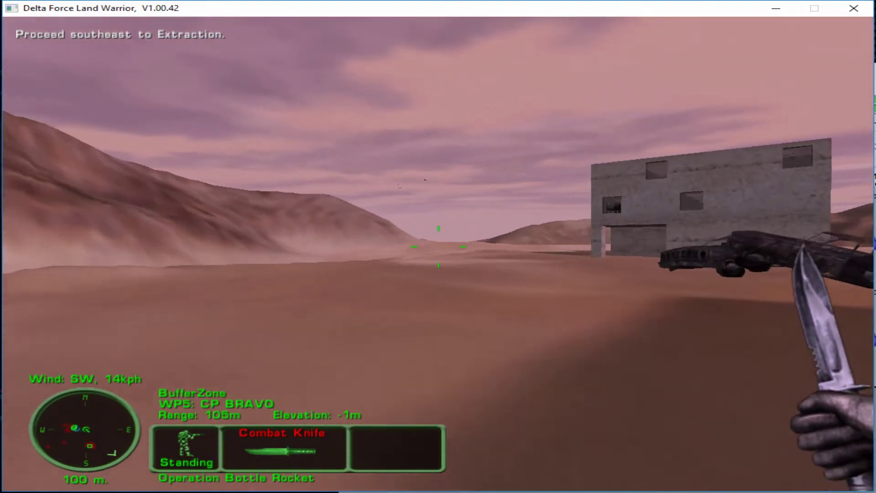
key(Up)
key(Up)
key(Up)
key(Up)
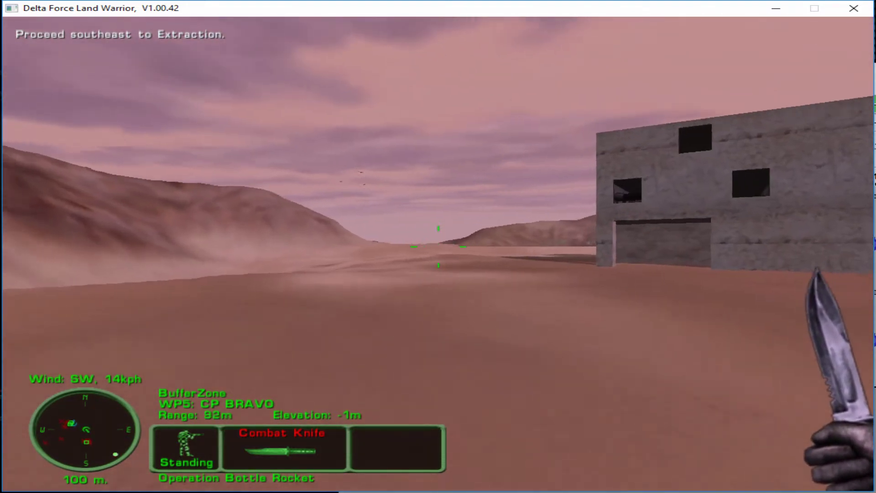
key(Up)
key(Up)
key(Left)
key(Left)
key(Left)
key(Left)
key(Right)
key(Right)
key(Up)
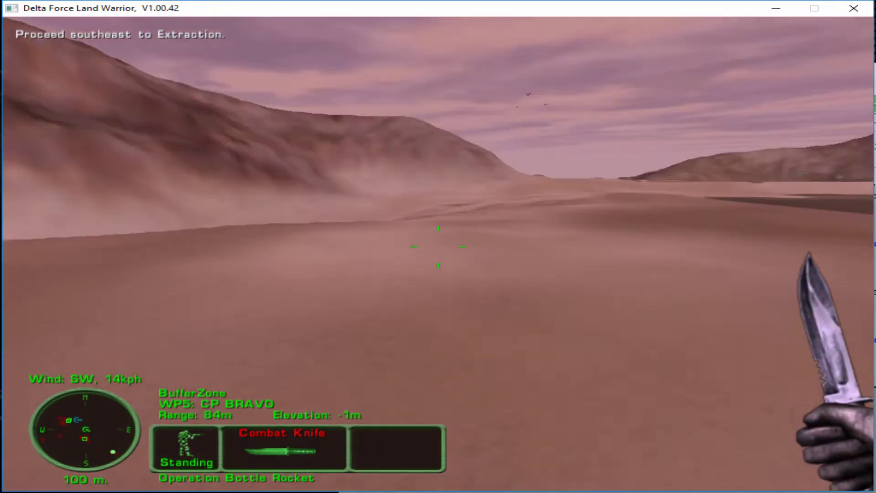
key(Up)
key(Up)
Step: Keep advancing toward Extraction until beside the pickup truck
key(Up)
key(Up)
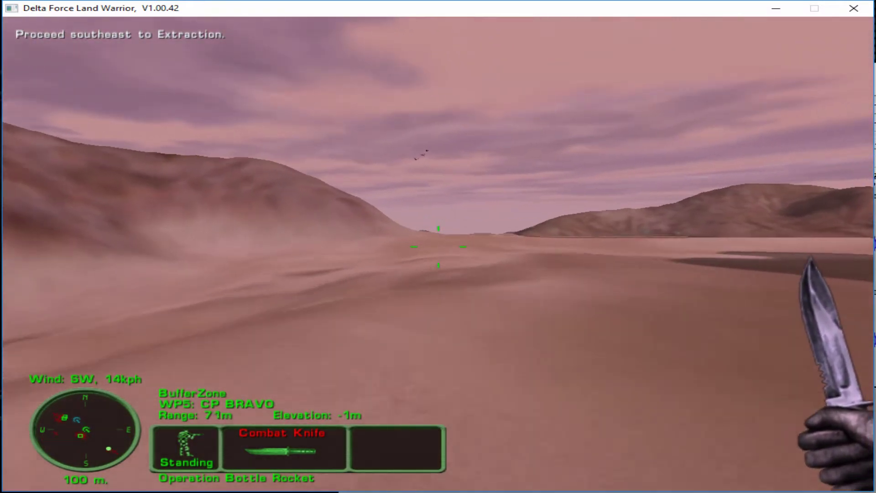
key(Up)
key(Up)
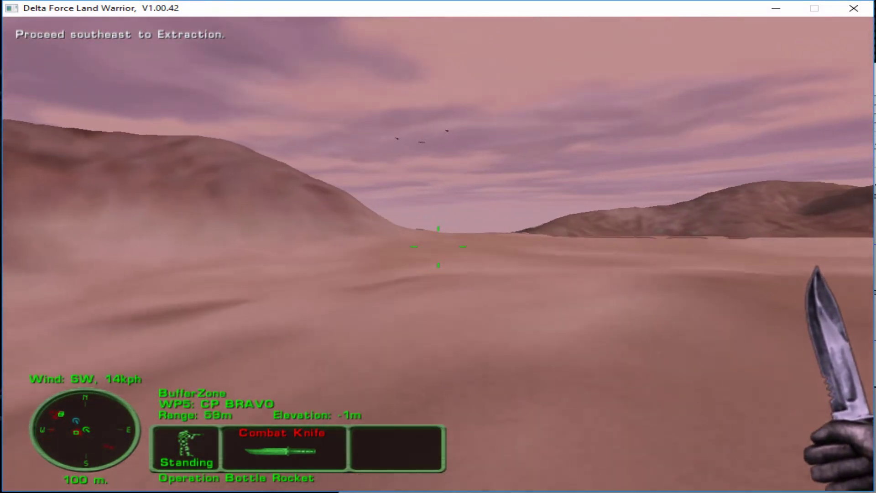
key(Up)
key(Up)
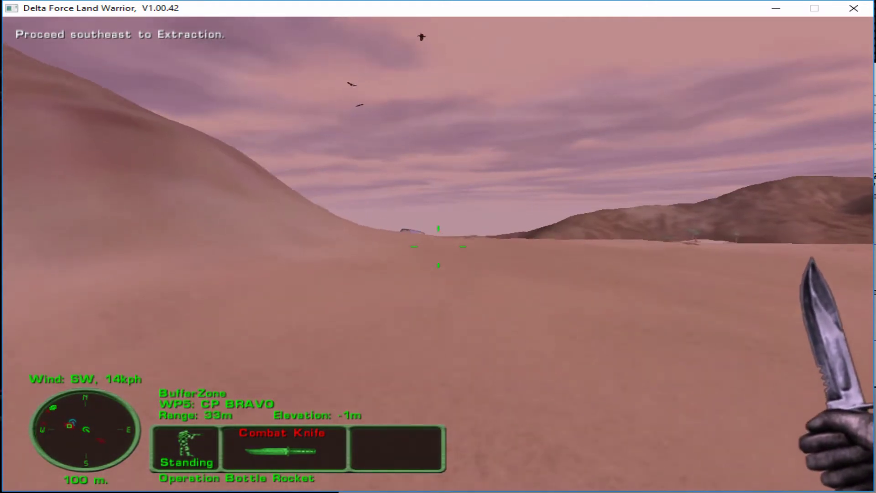
key(Up)
key(Up)
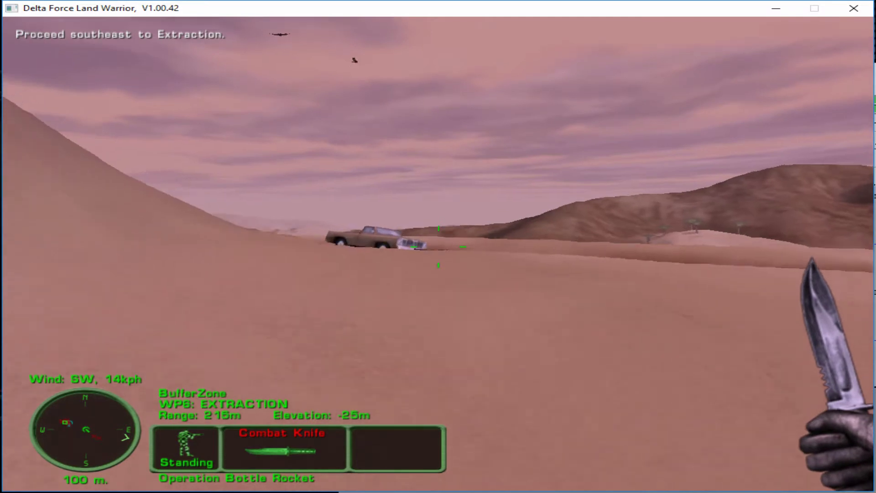
key(Up)
key(Up)
key(Up)
key(Up)
key(Up)
key(Up)
key(Up)
key(Up)
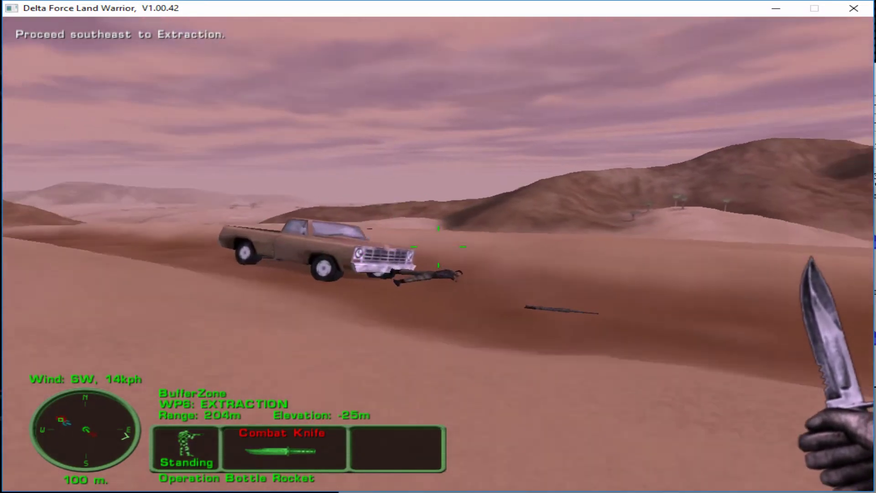
key(Up)
key(Up)
key(Up)
key(Up)
key(Up)
key(Up)
key(Up)
key(Up)
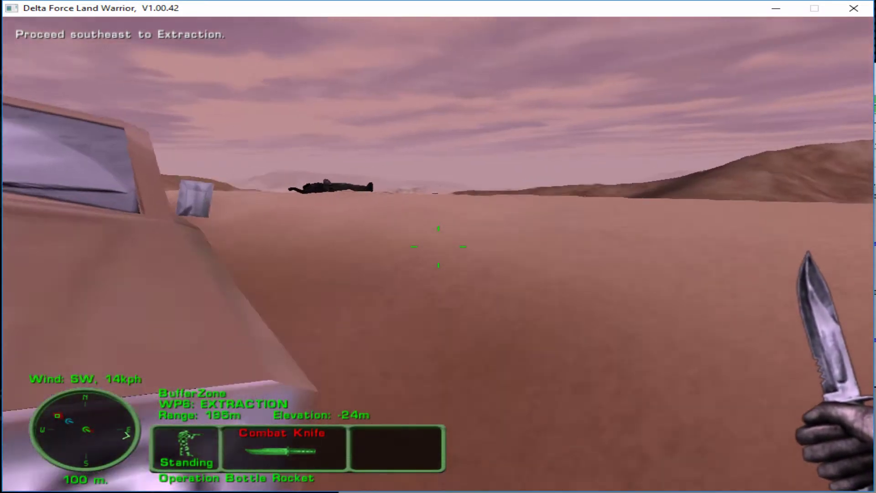
key(Up)
key(Up)
key(Up)
key(Up)
key(Up)
key(Up)
key(Up)
key(Up)
Step: Scope in with the M4MK and fire one round at the distant enemy
key(2)
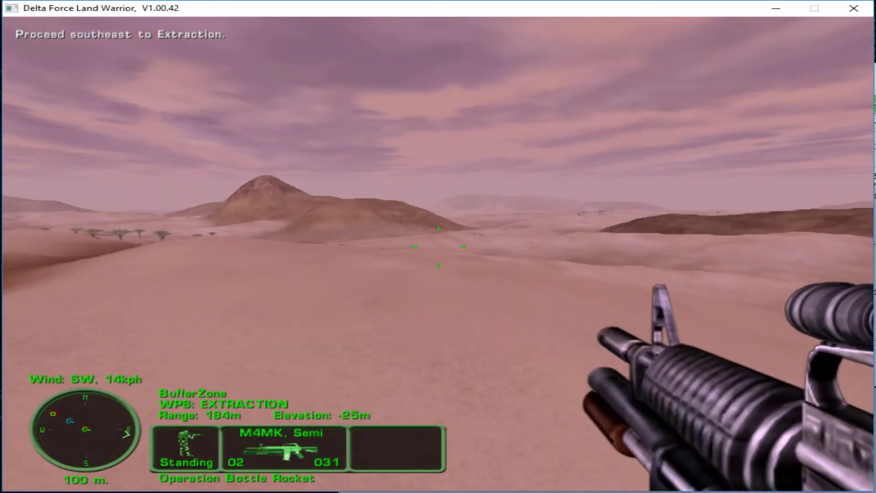
right_click(438, 247)
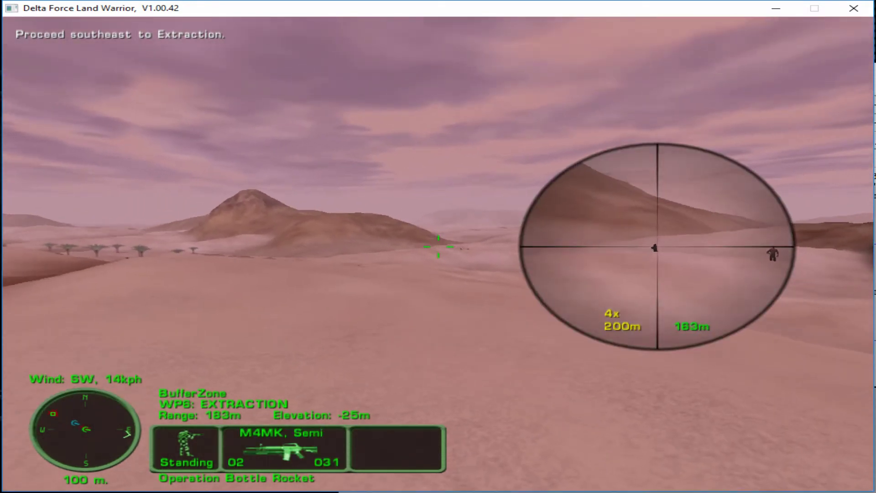
click(439, 246)
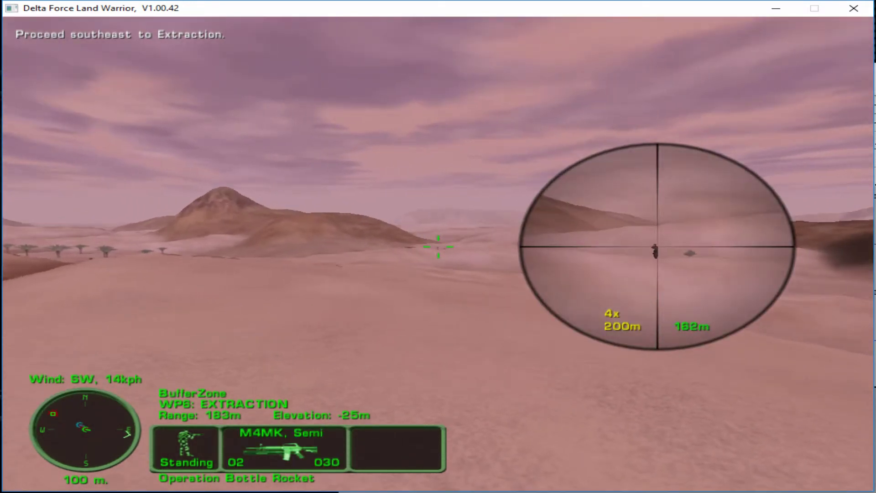
right_click(438, 247)
Step: Draw the knife and walk over the dunes until the Black Hawk is 13 m away
key(1)
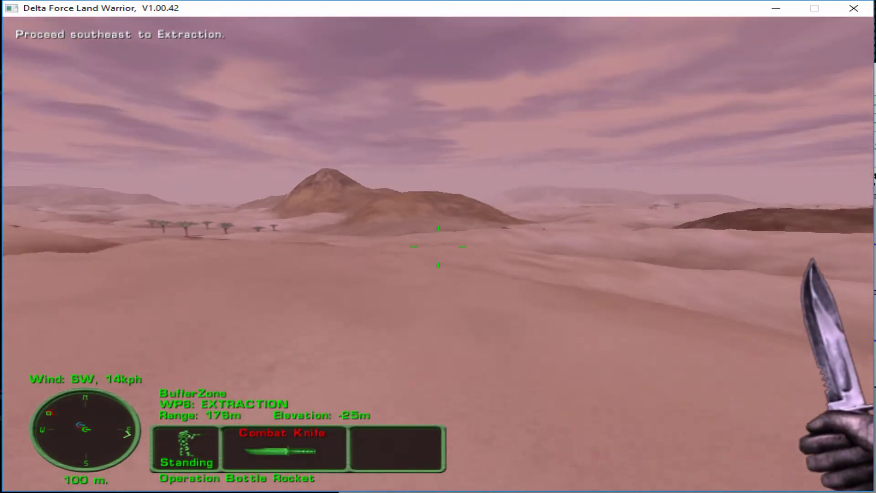
key(w)
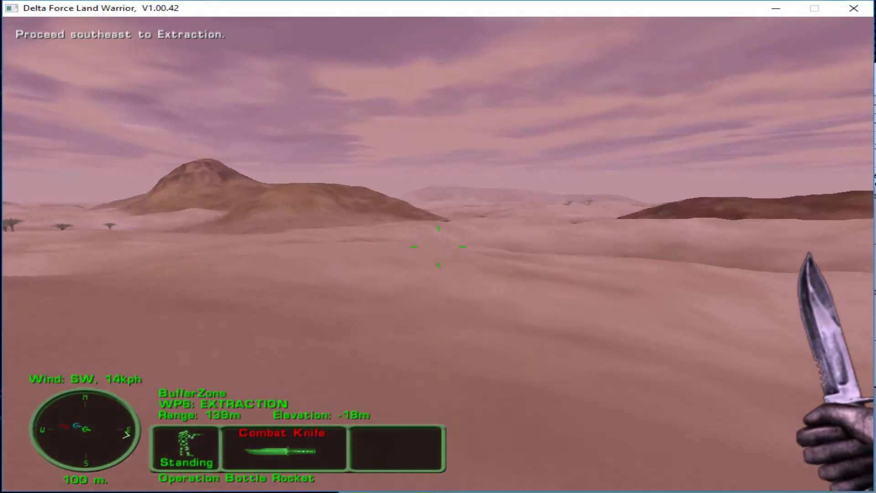
key(w)
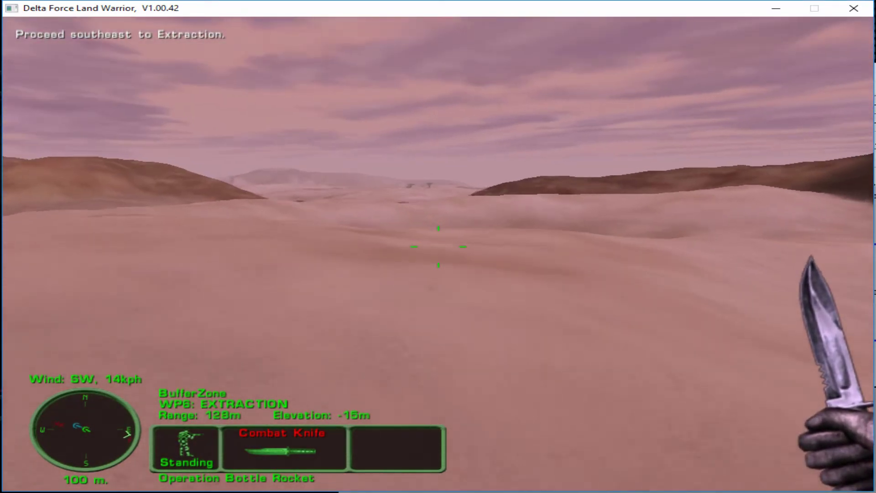
key(w)
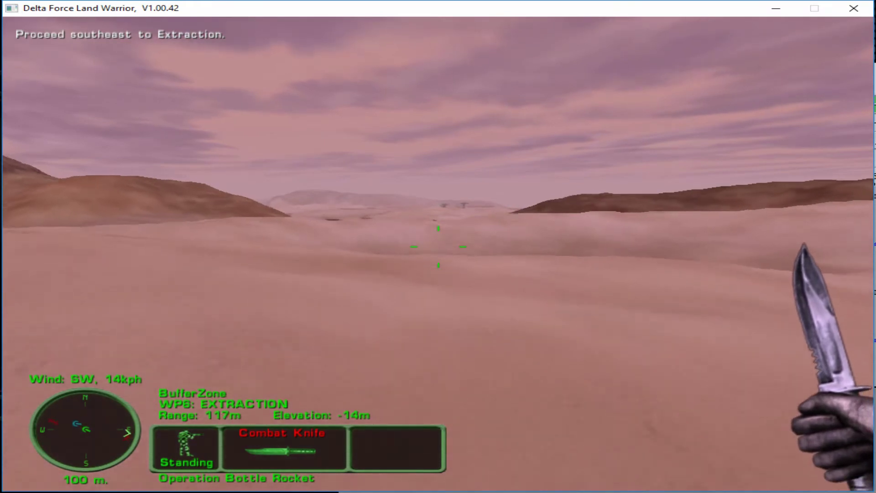
key(w)
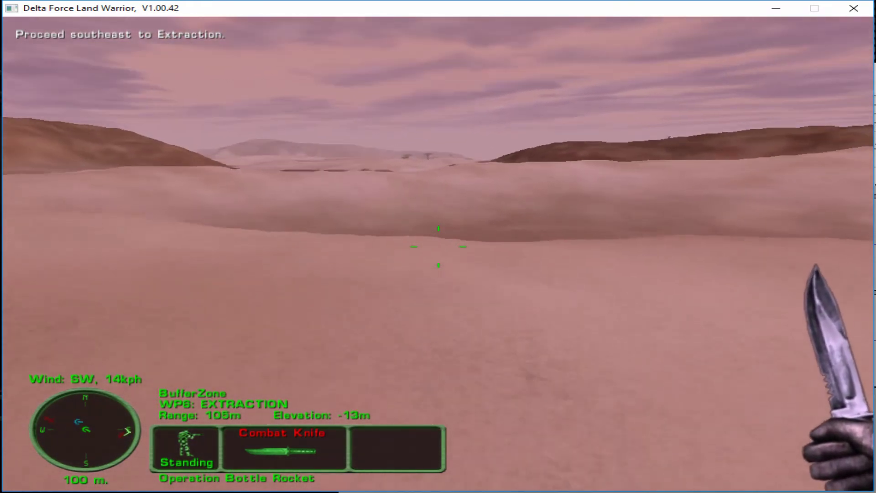
key(w)
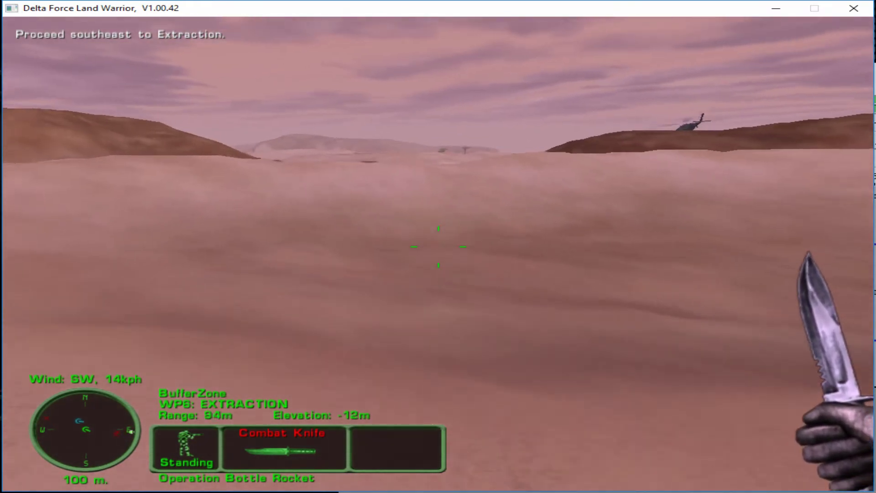
key(w)
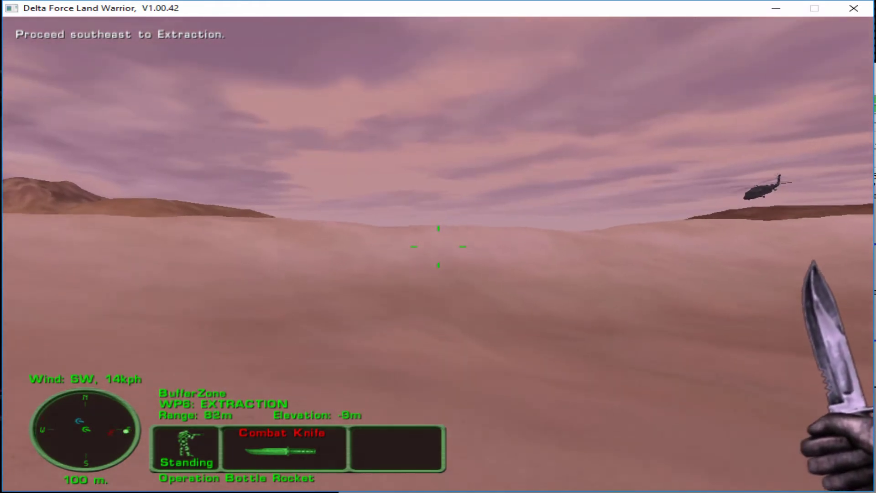
key(w)
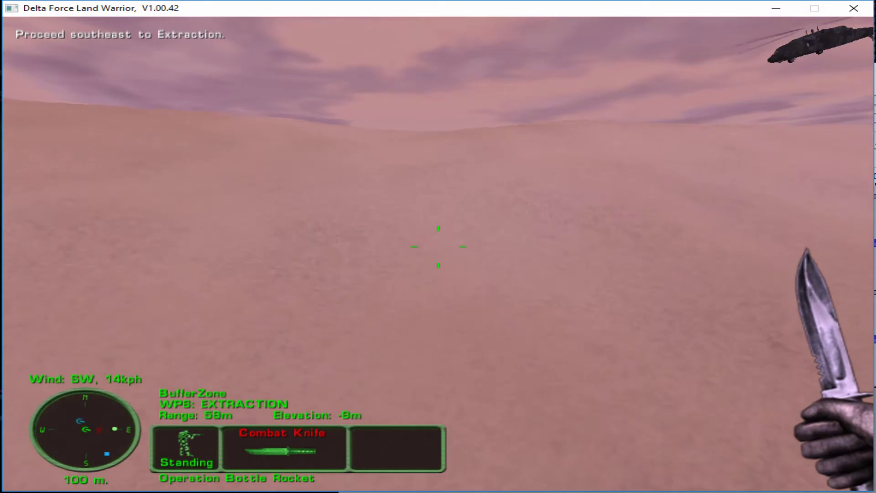
key(w)
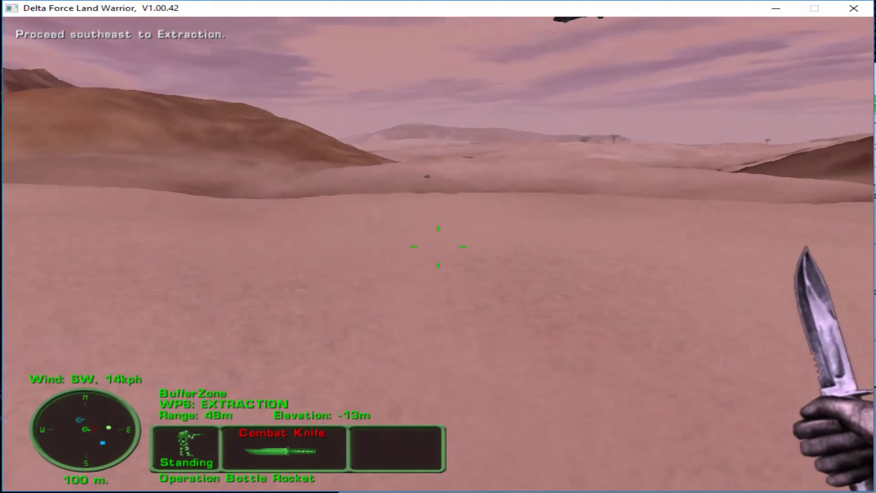
key(w)
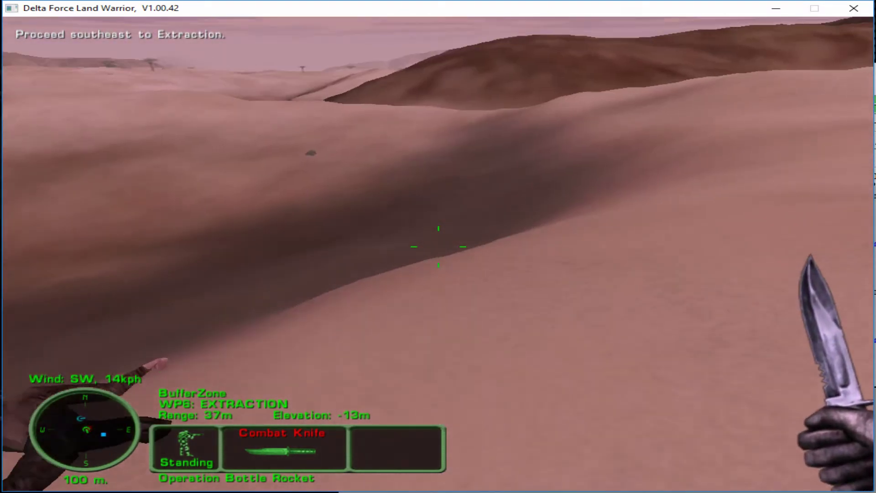
key(w)
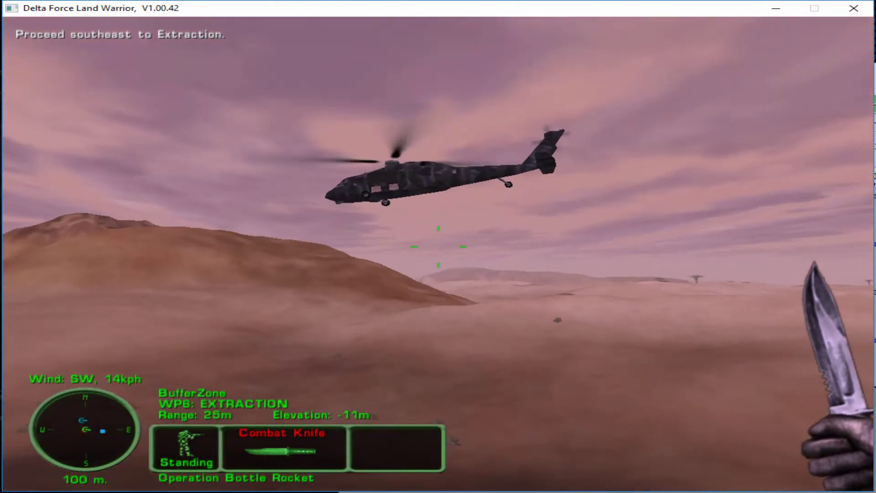
key(w)
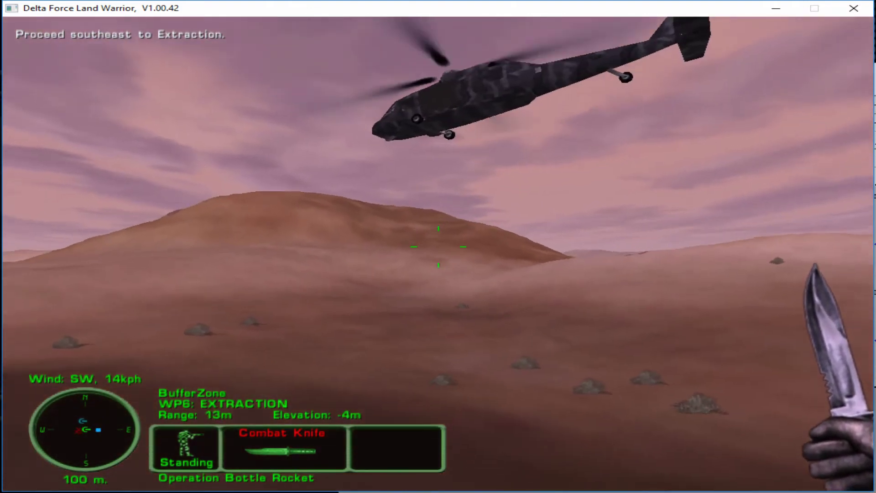
Step: Board the helicopter for mission success, then end the mission to load Operation Passport's briefing
key(w)
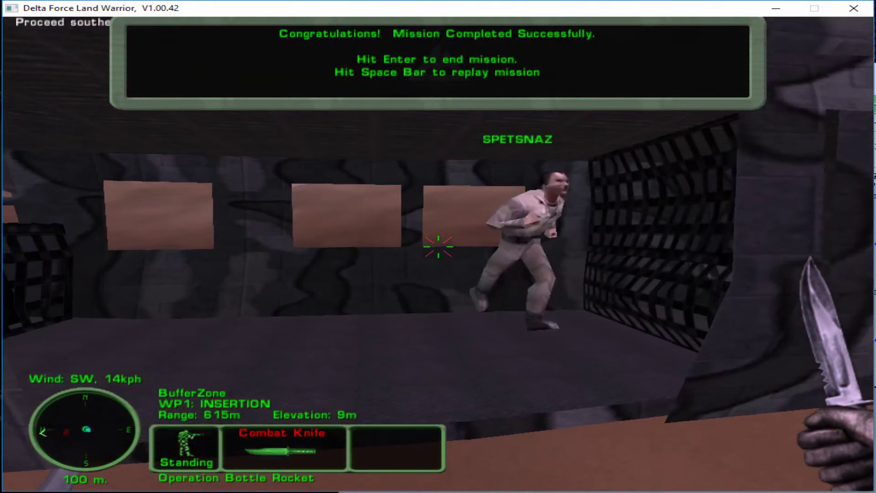
key(Return)
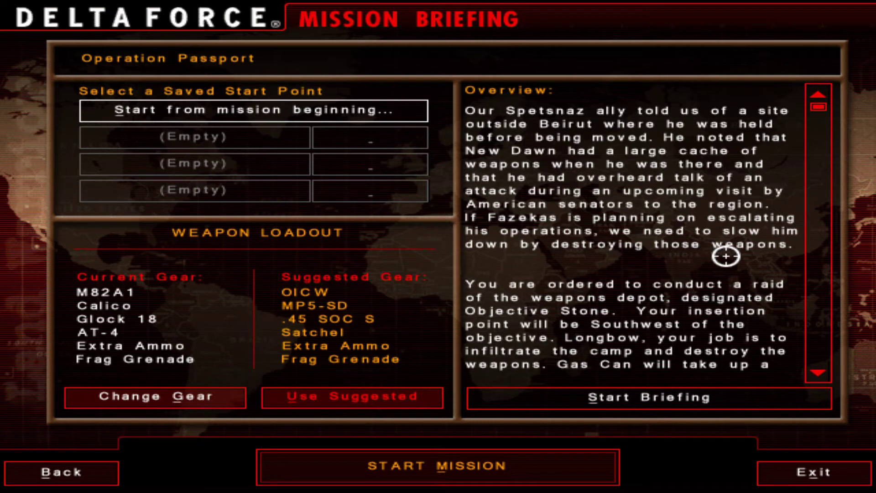
click(818, 370)
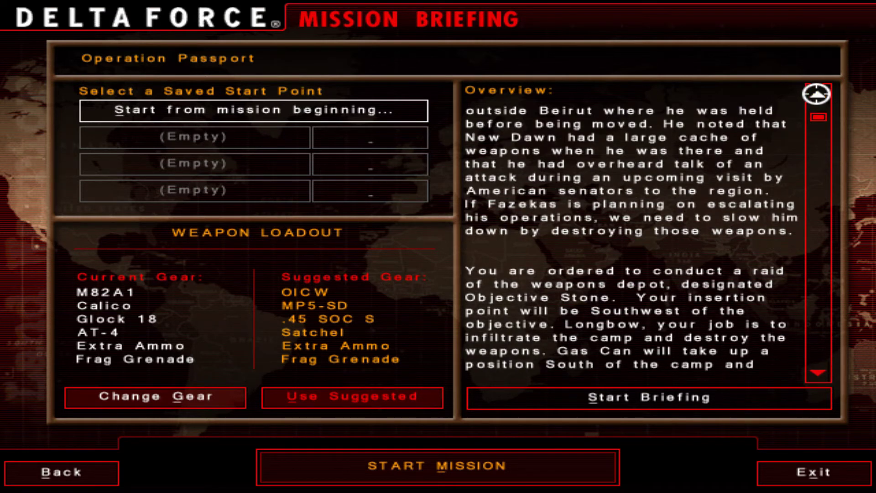
click(819, 94)
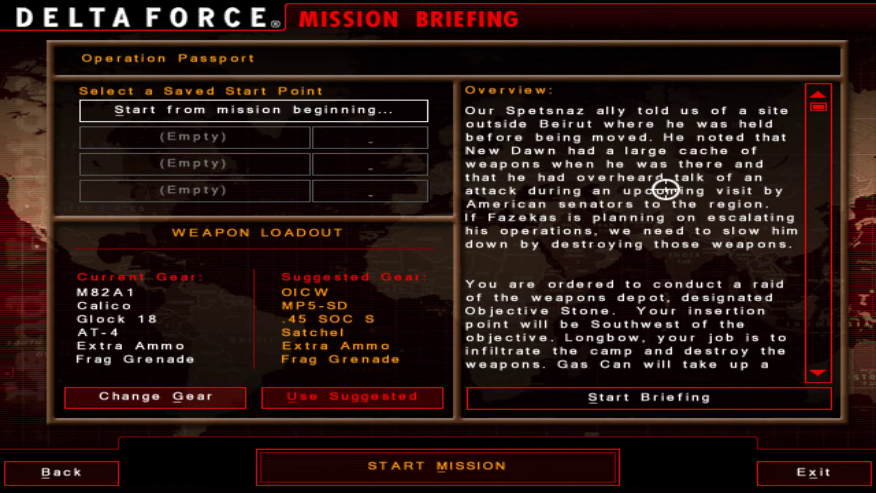